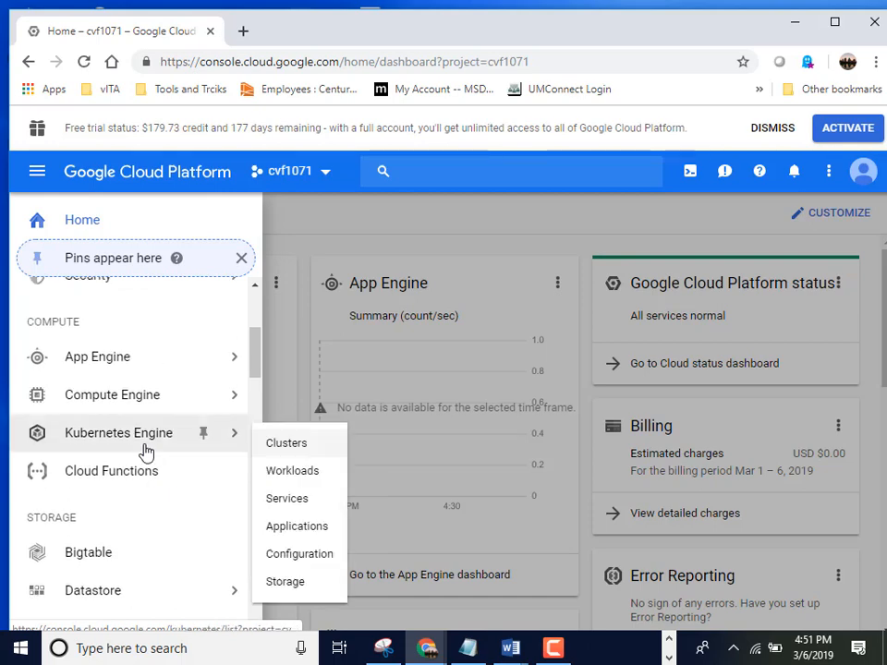
Step: Start creating a new VM instance in Compute Engine and name it dc
mouse_move(166, 394)
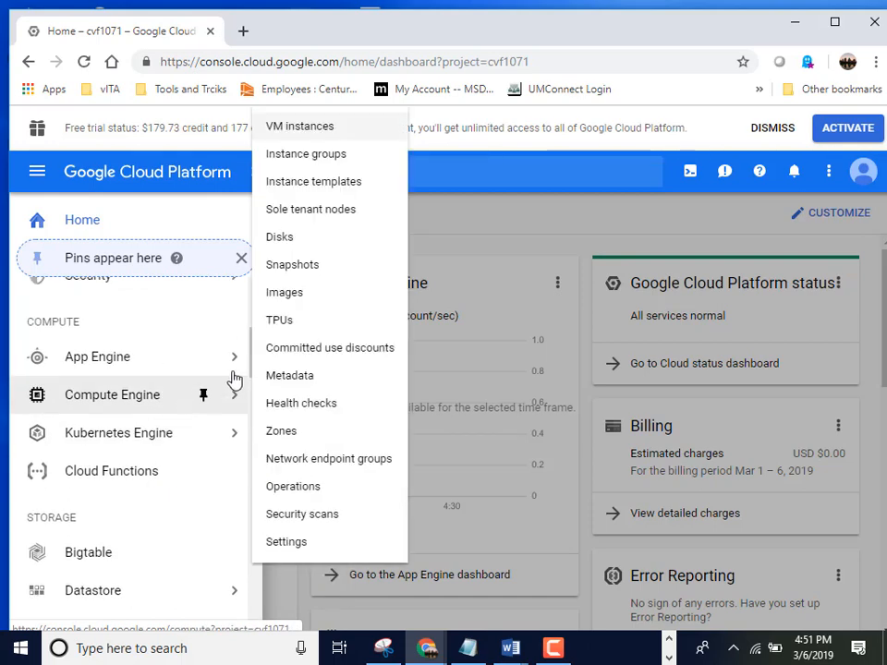
click(338, 132)
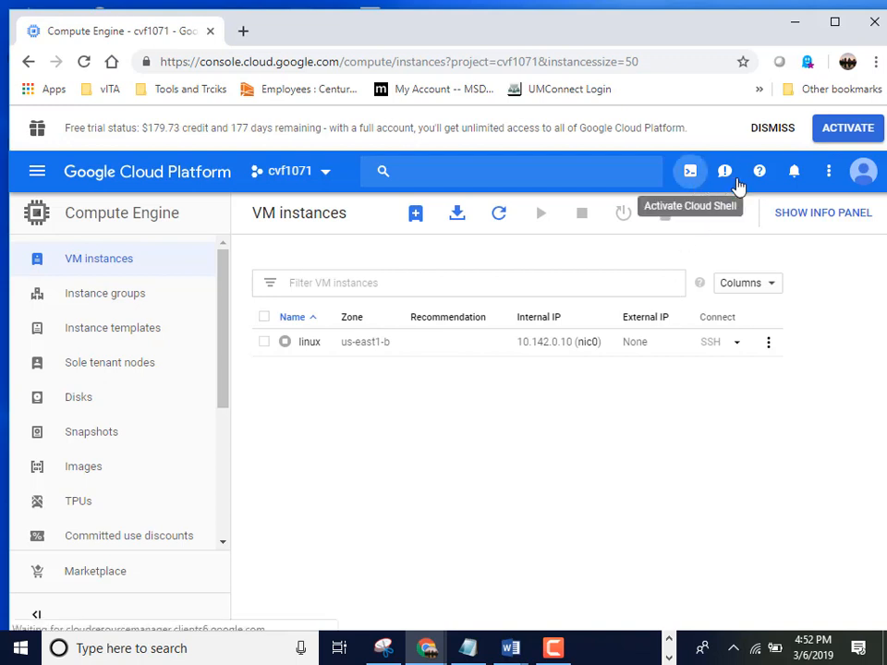
click(419, 214)
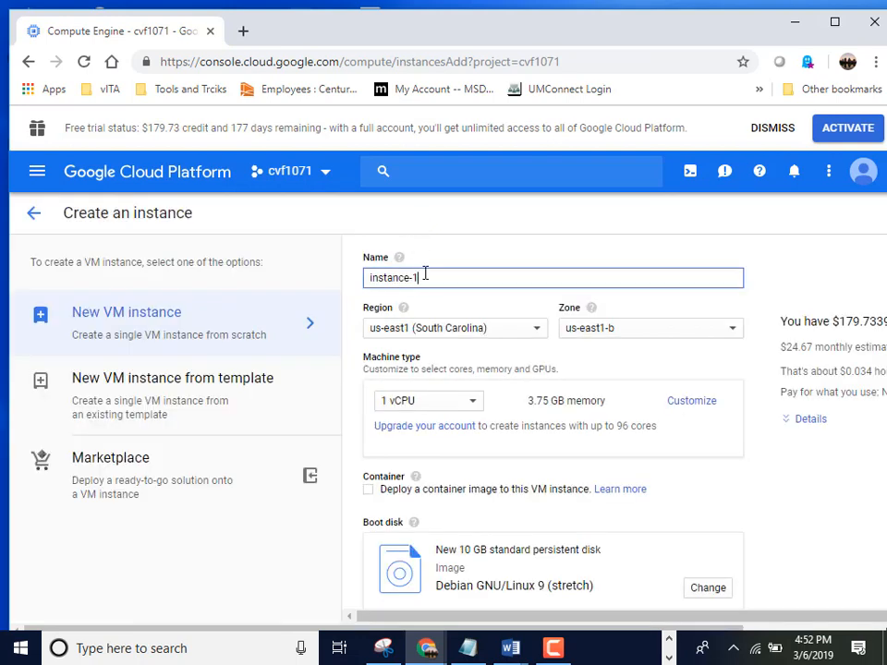
drag(425, 274, 242, 266)
text(dc)
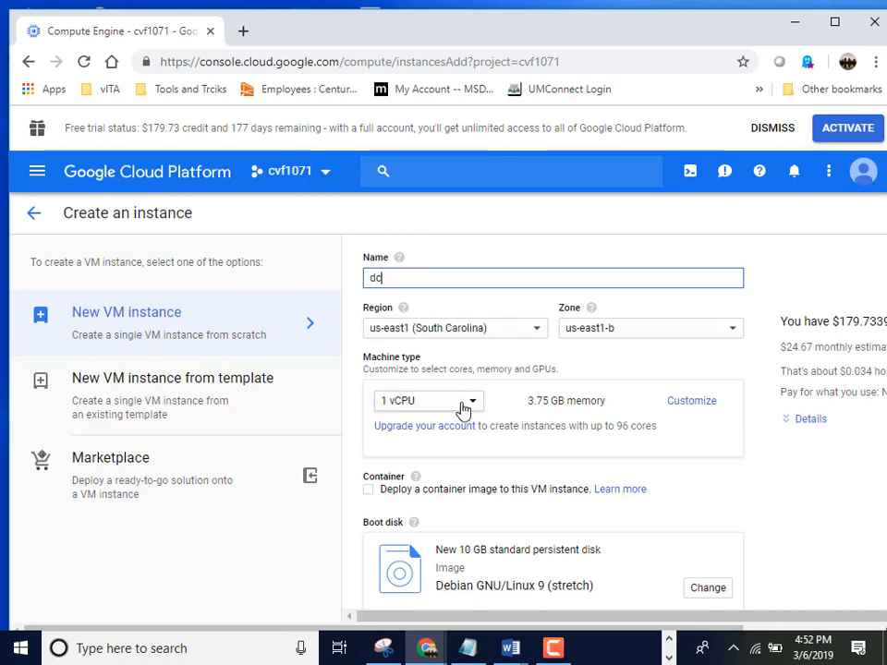
Step: Set the instance to 2 vCPUs, region us-central1 (Iowa) and zone us-central1-a
click(462, 410)
click(456, 392)
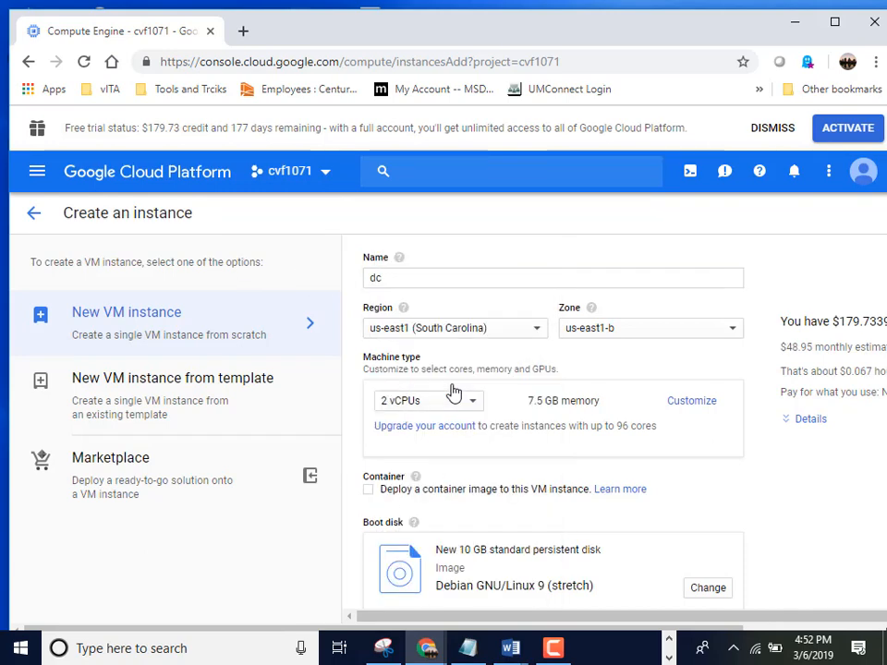
click(520, 333)
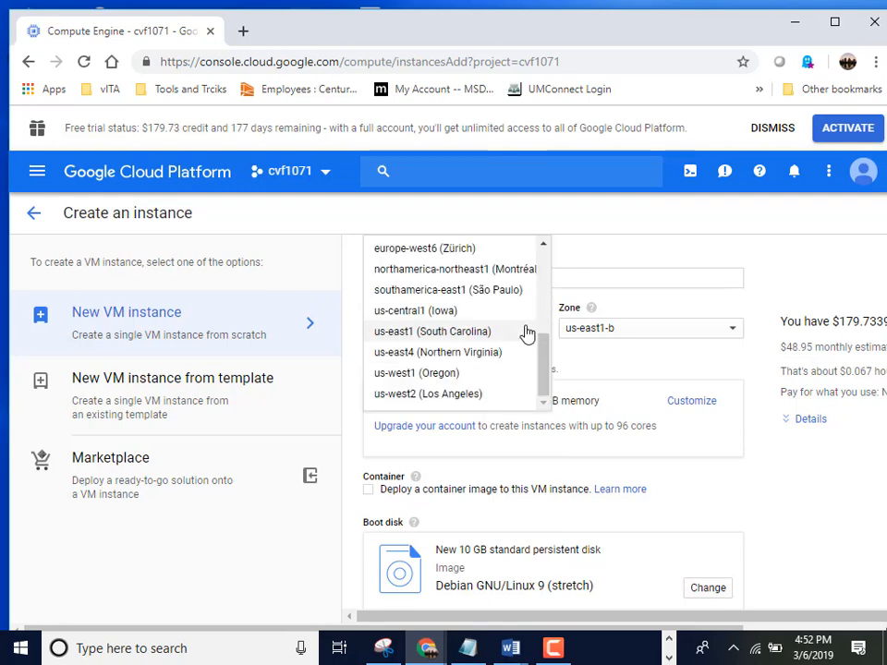
click(457, 310)
click(700, 344)
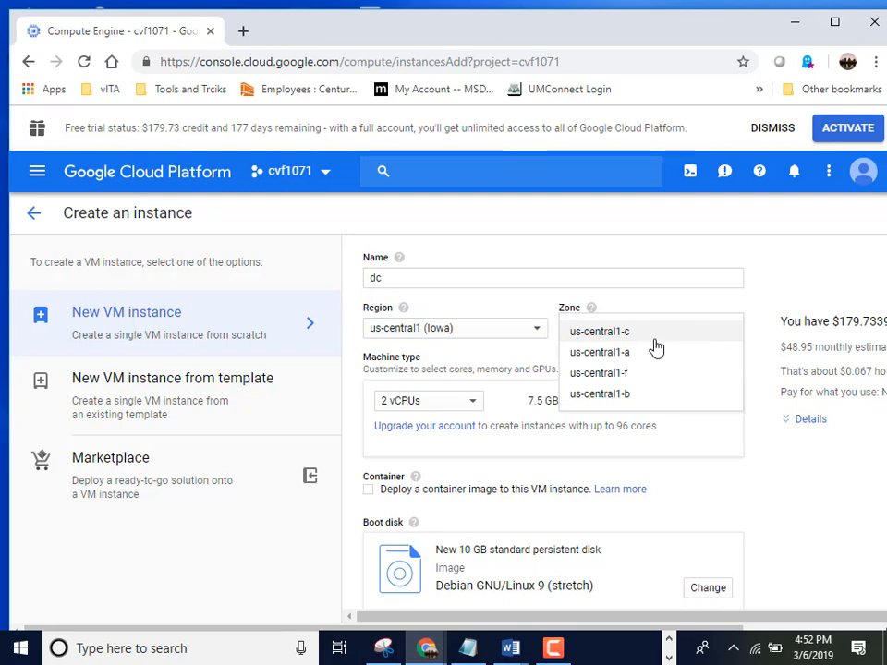
click(629, 356)
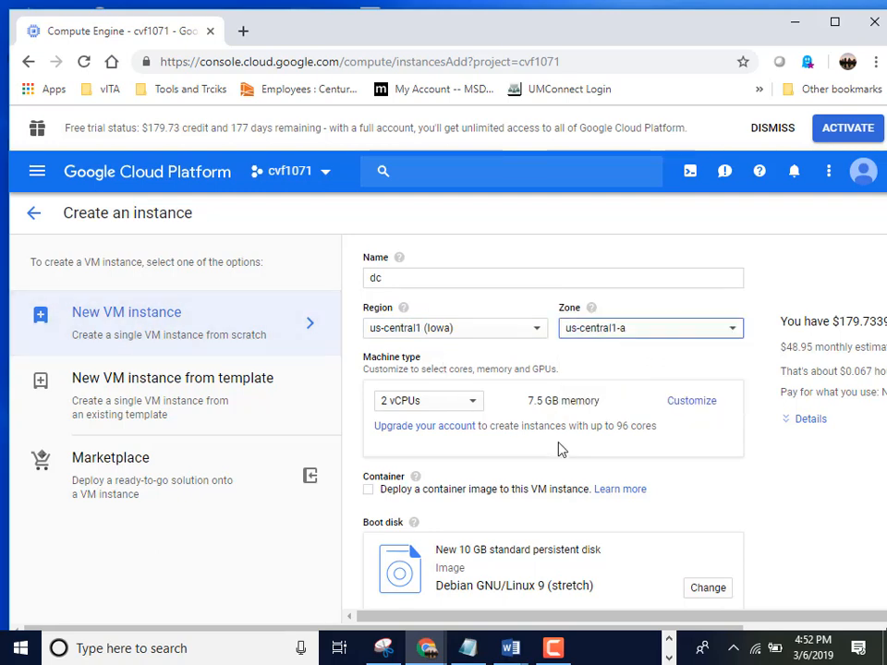
Step: Choose the Windows Server 2012 R2 Datacenter image with Desktop Experience as the boot disk and create the instance
scroll(560, 449, down, 3)
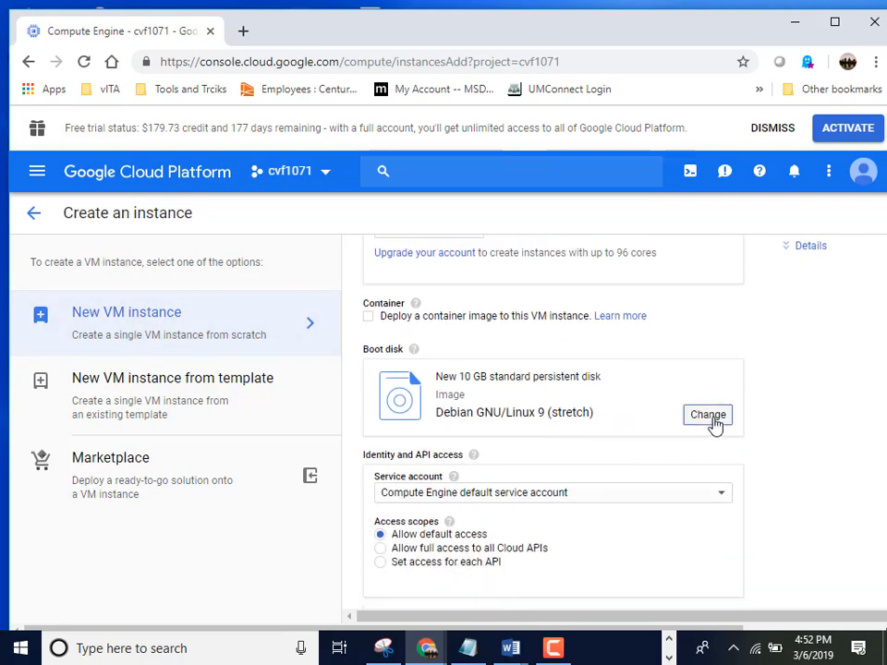
click(713, 418)
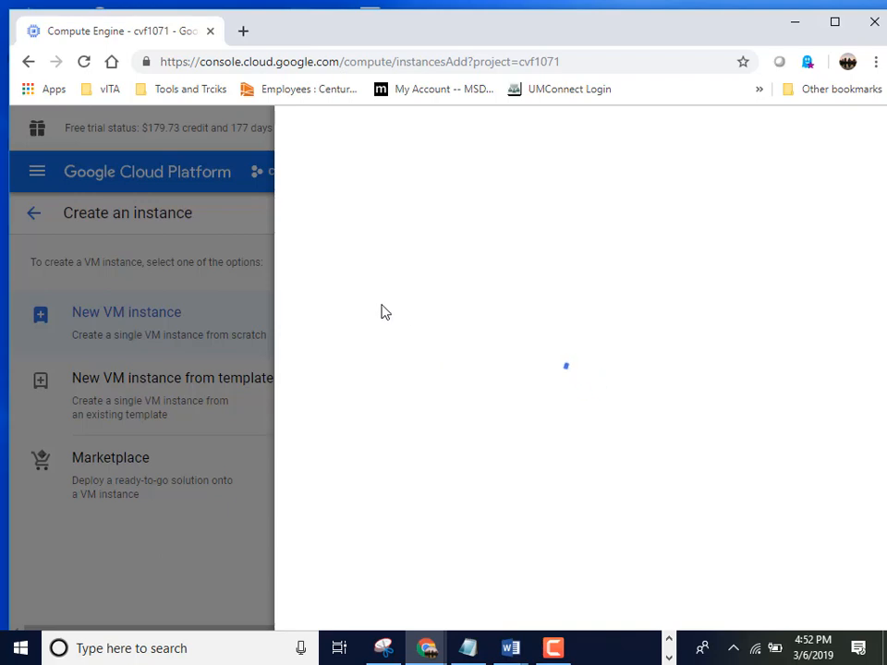
scroll(388, 337, down, 15)
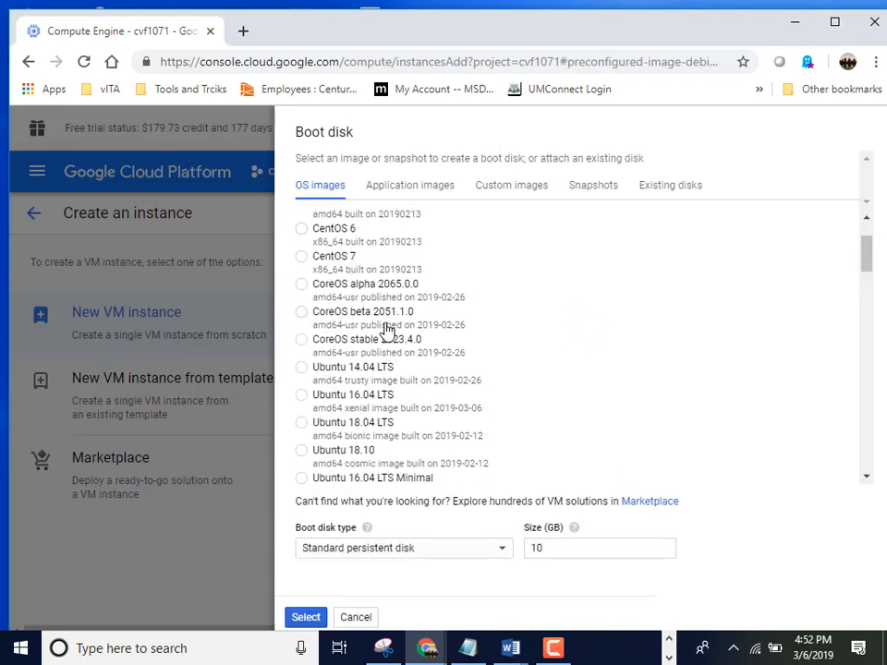
scroll(388, 351, down, 5)
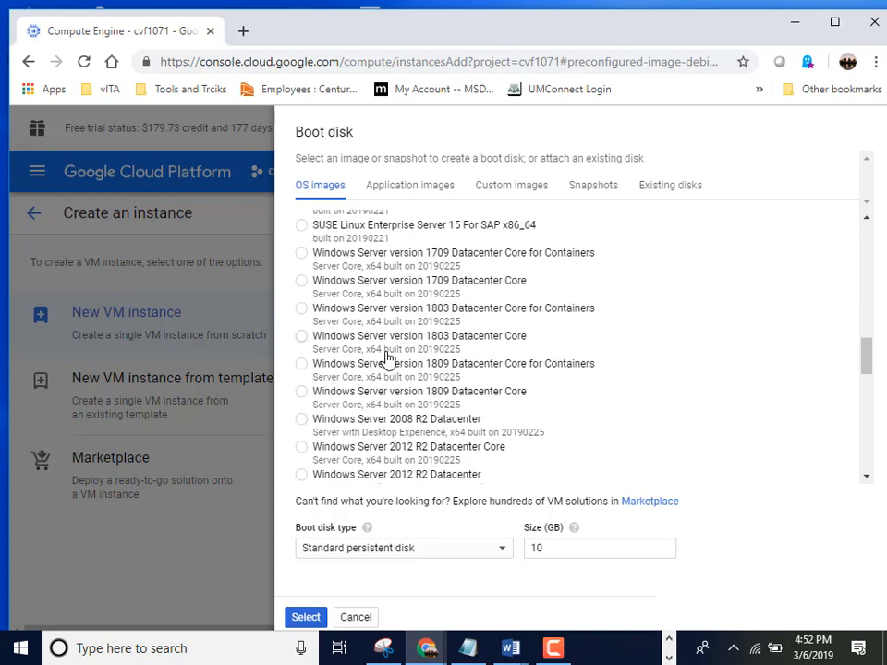
scroll(388, 360, down, 2)
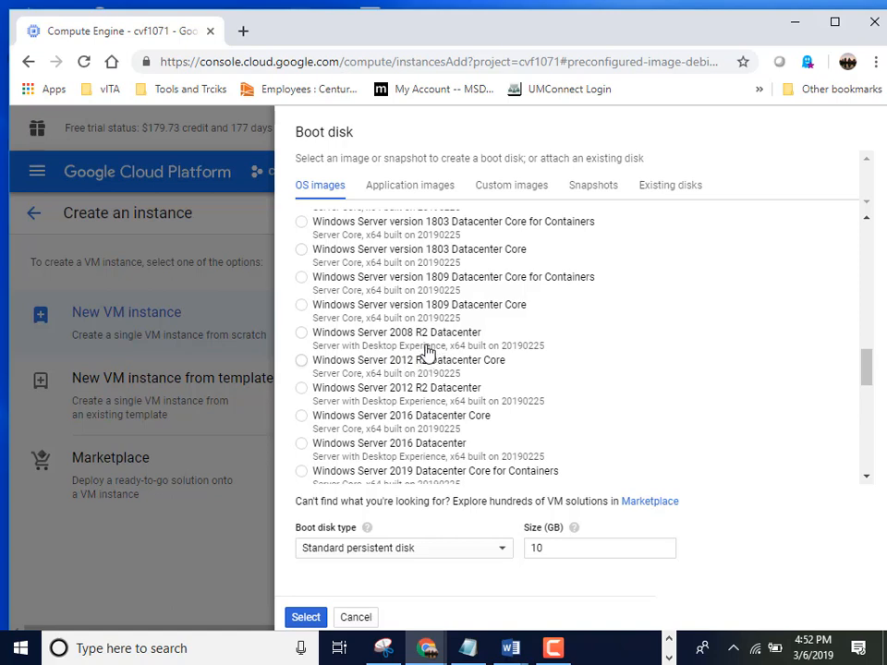
click(302, 389)
click(305, 619)
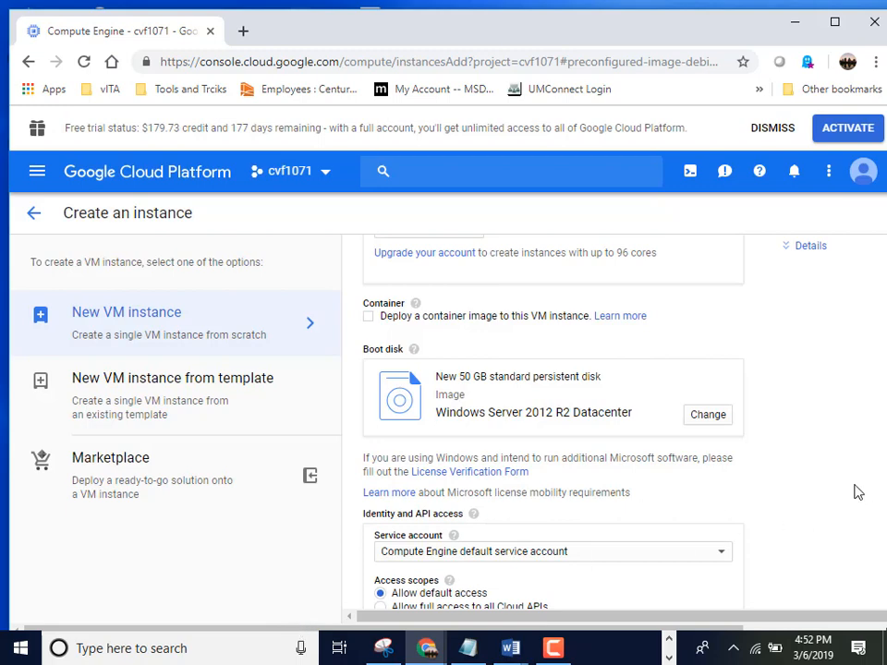
scroll(857, 492, down, 3)
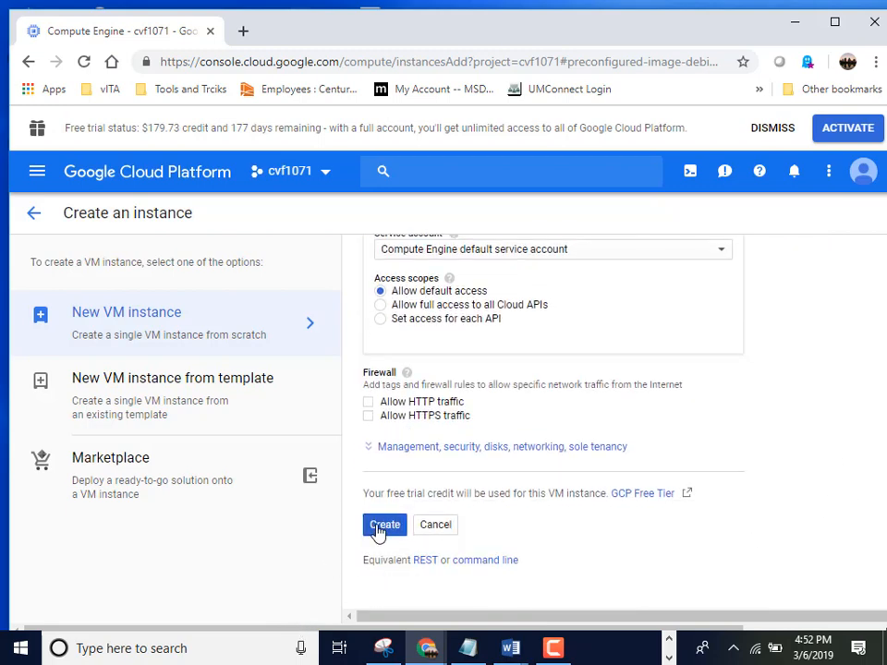
click(379, 528)
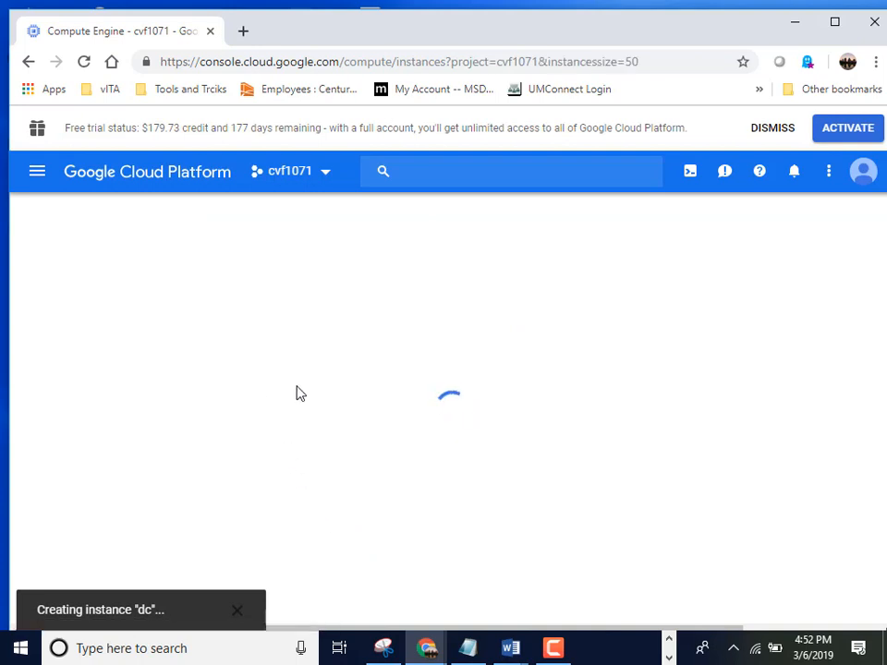
Step: Open the LAMP Stack solution from the Virtual machines section of the Marketplace
click(36, 172)
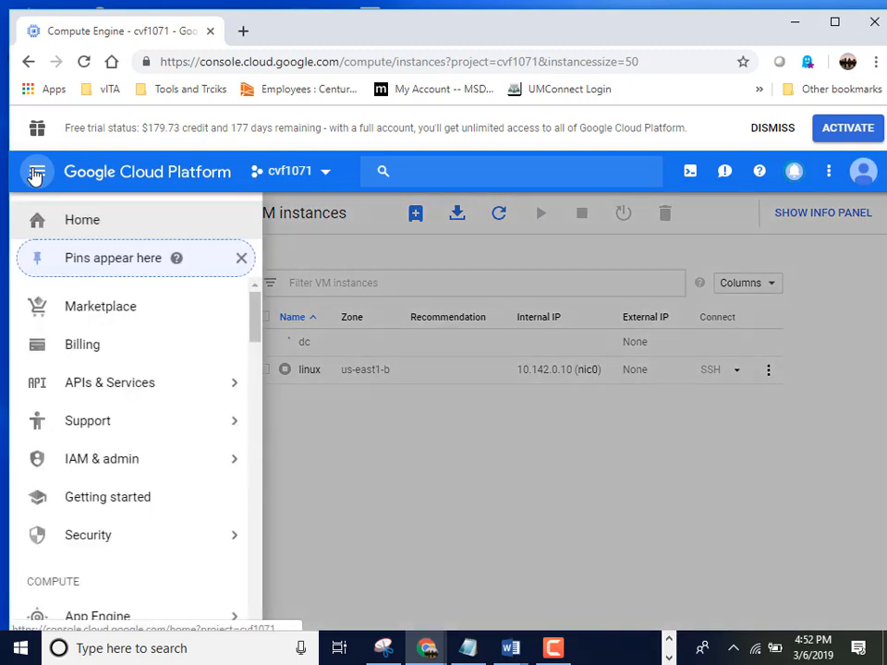
click(86, 314)
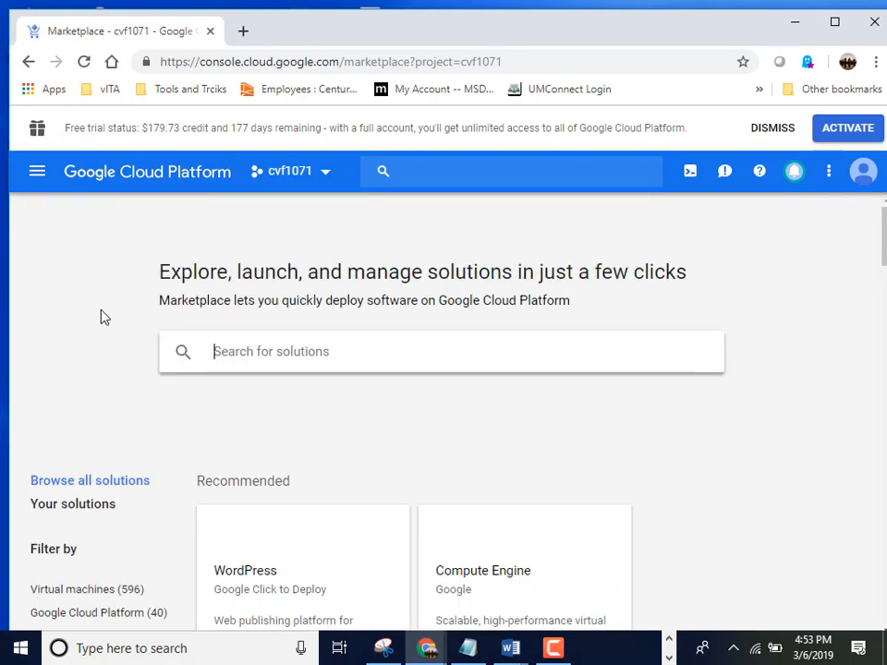
scroll(702, 462, down, 1)
scroll(724, 462, down, 5)
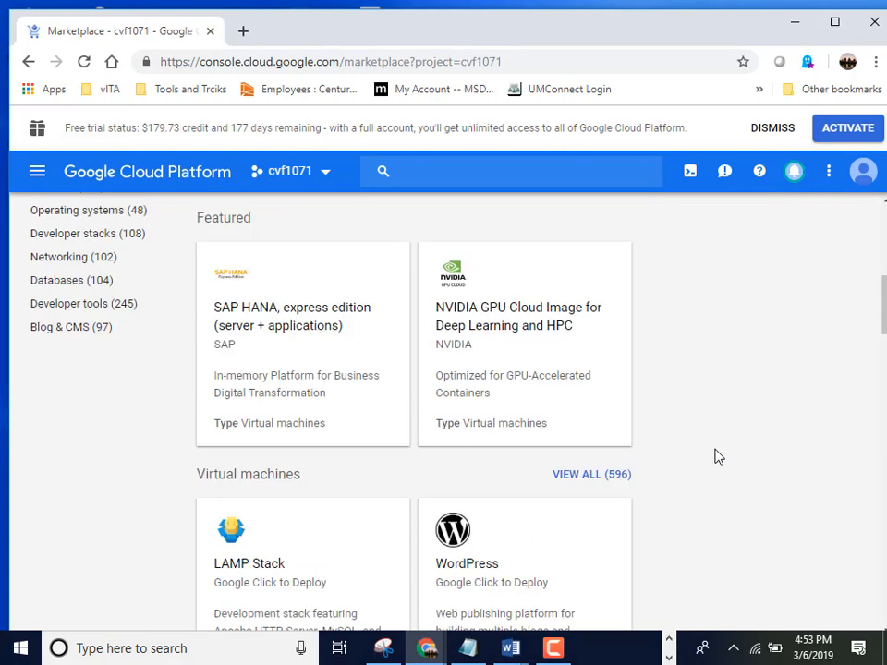
scroll(720, 442, down, 1)
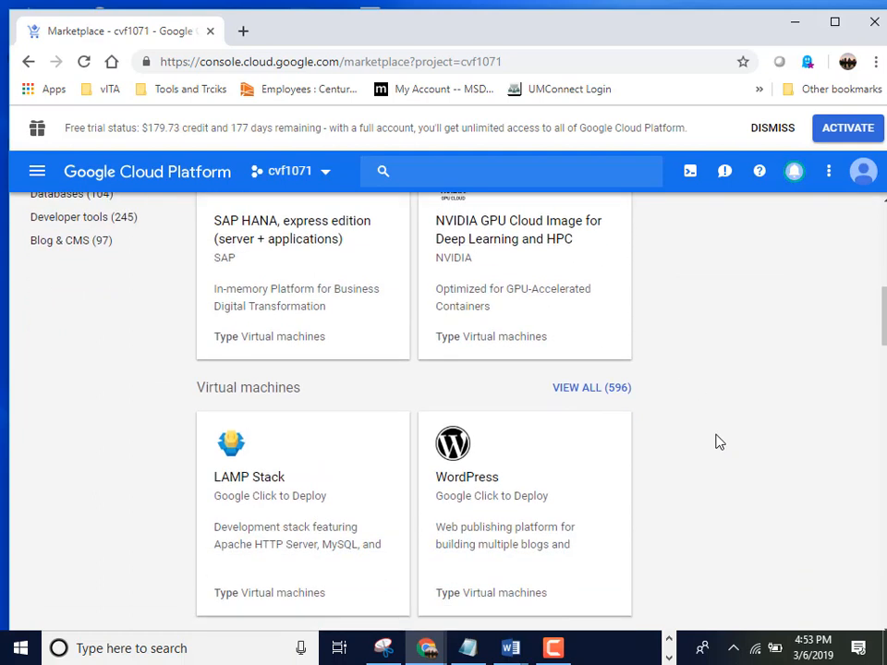
click(282, 481)
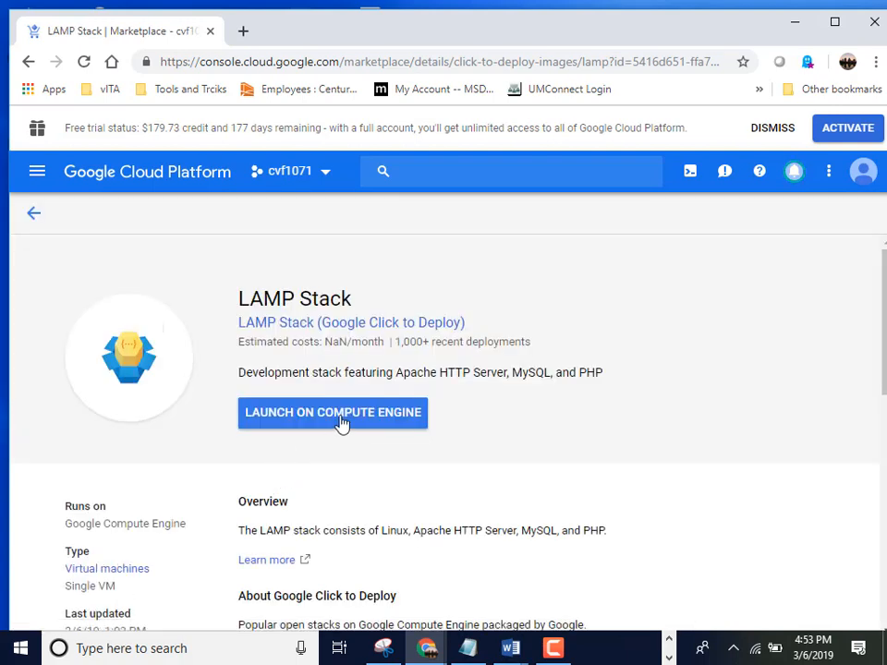
Step: Launch LAMP Stack on Compute Engine and deploy it with the preset configuration
click(341, 423)
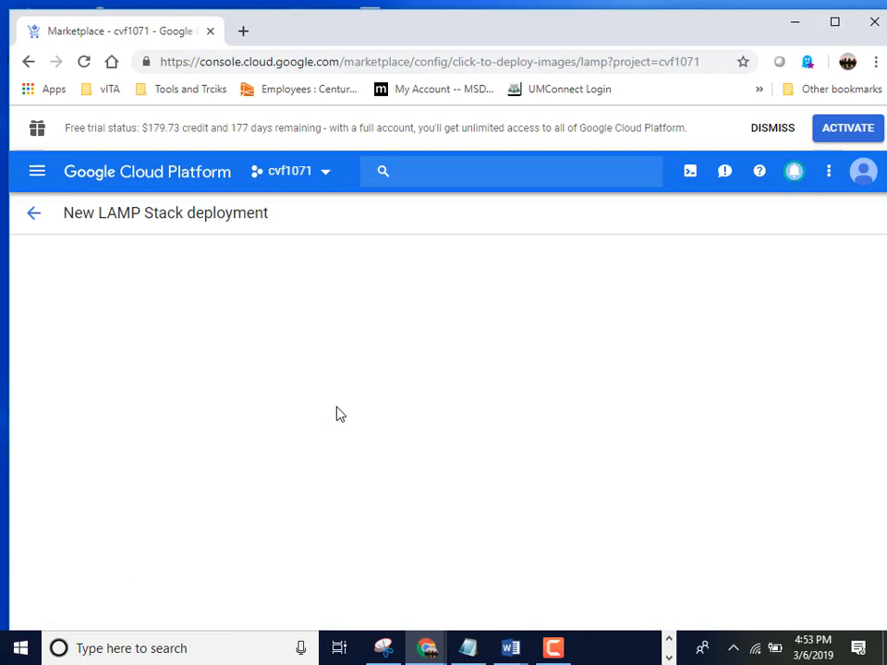
scroll(877, 461, down, 1)
scroll(878, 461, down, 5)
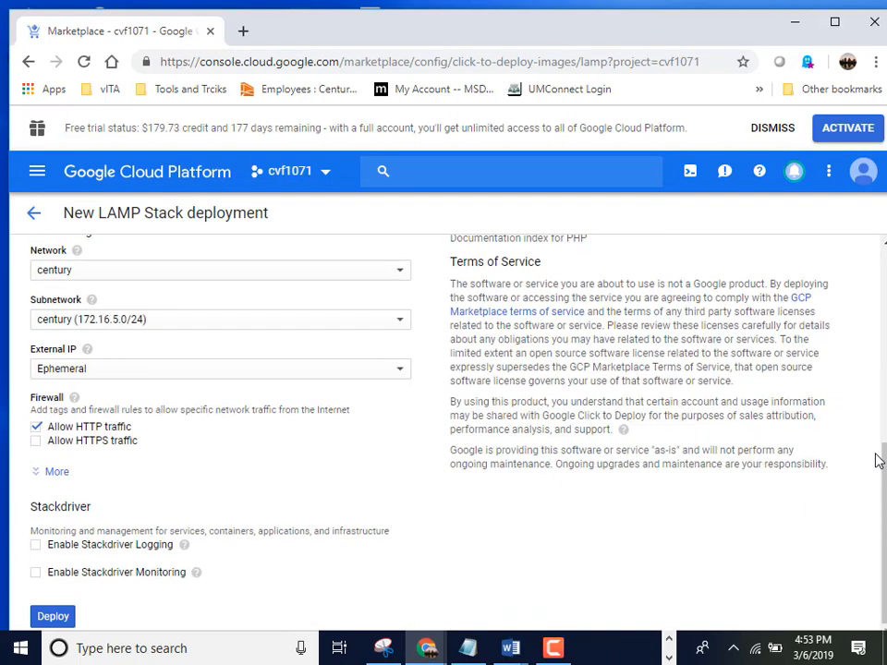
click(46, 616)
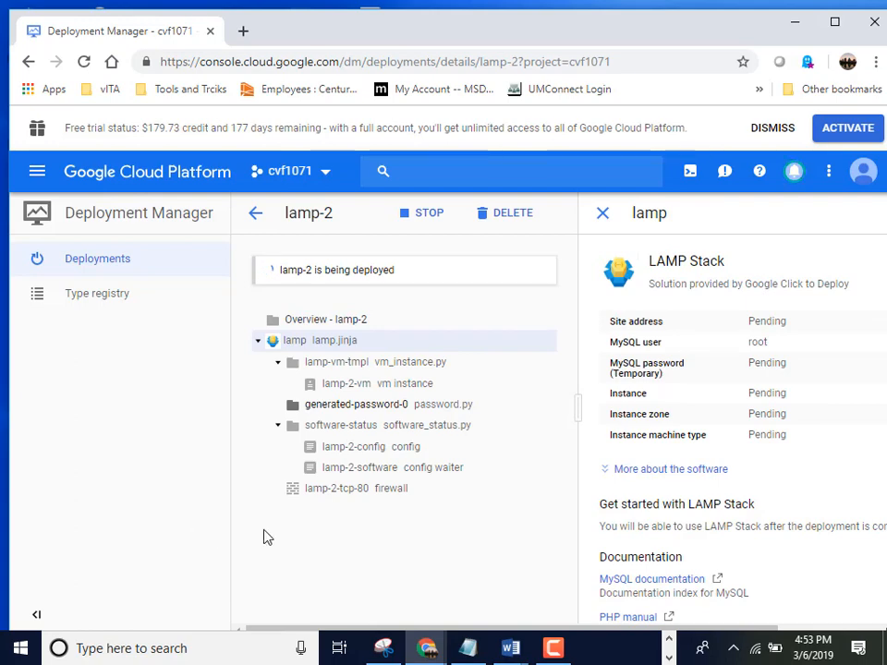
scroll(792, 420, down, 3)
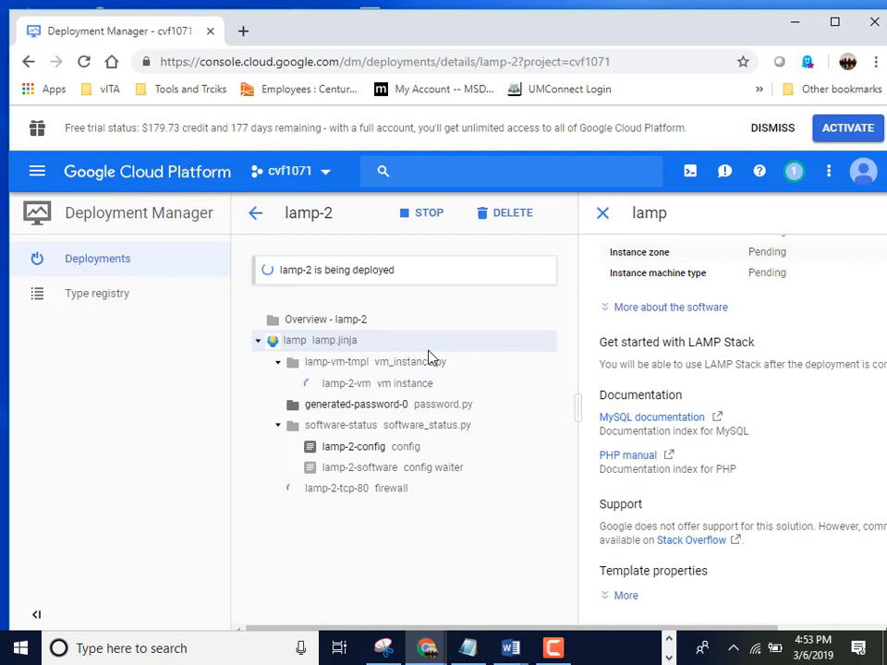
Step: Search the Marketplace for ftp and open the FileZilla Secure FTP Server Windows 2016 solution
click(37, 171)
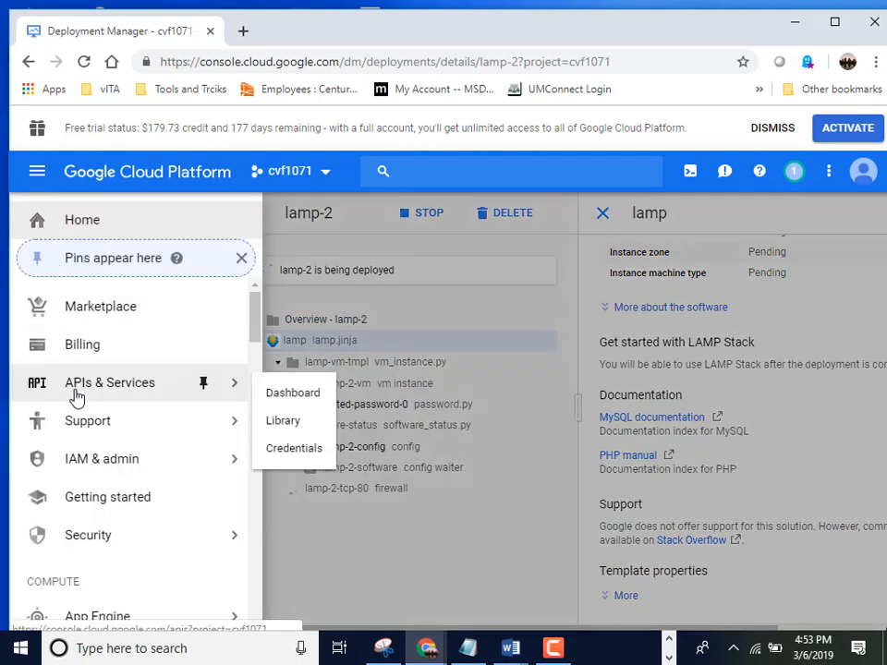
mouse_move(85, 461)
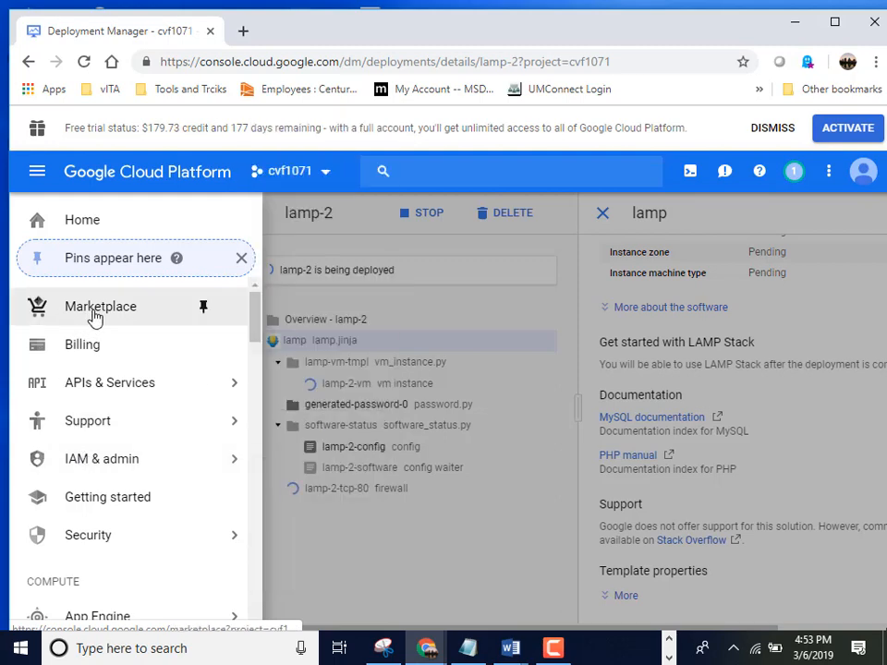
click(95, 317)
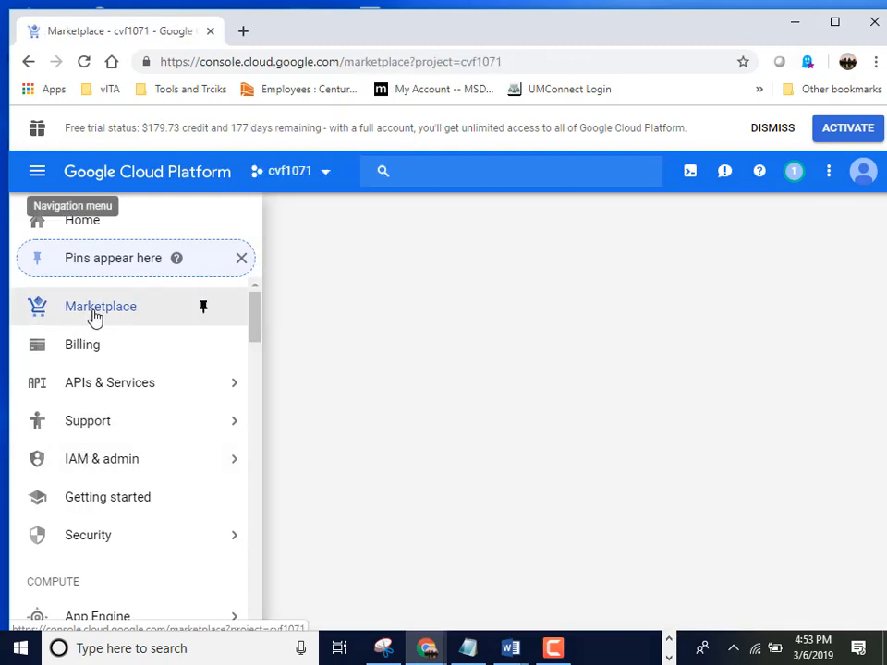
scroll(258, 386, down, 2)
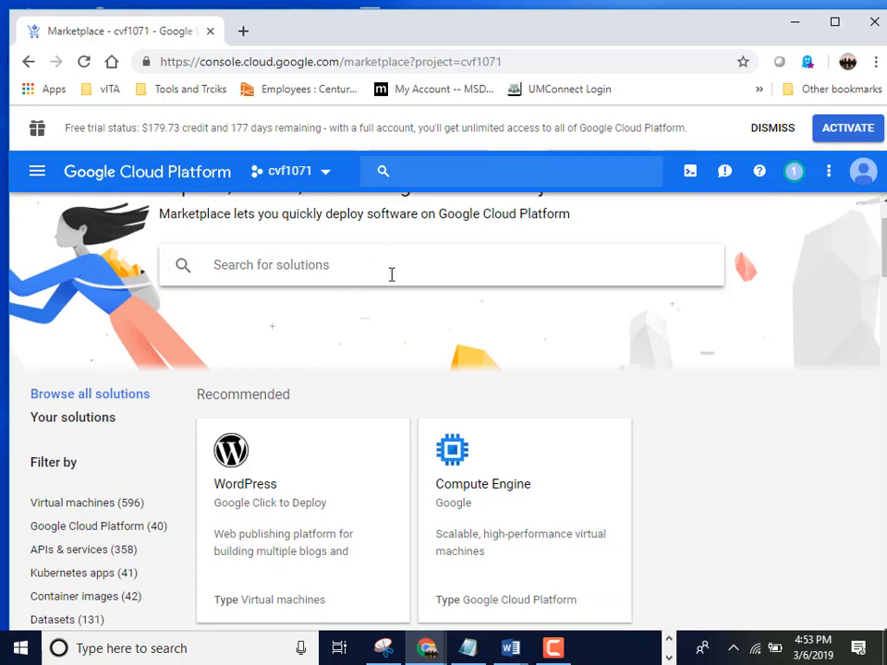
text(ftp)
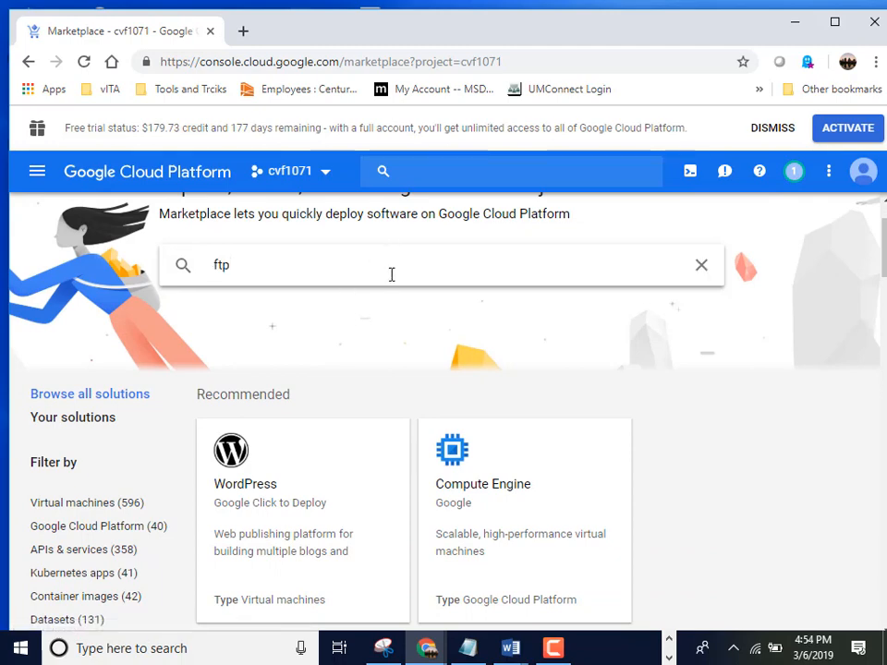
key(Return)
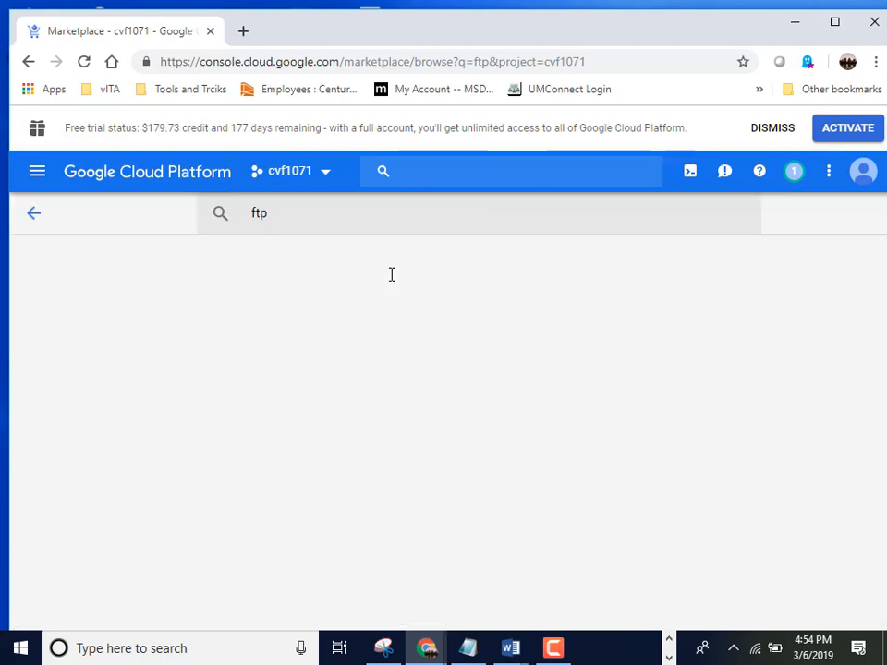
click(267, 440)
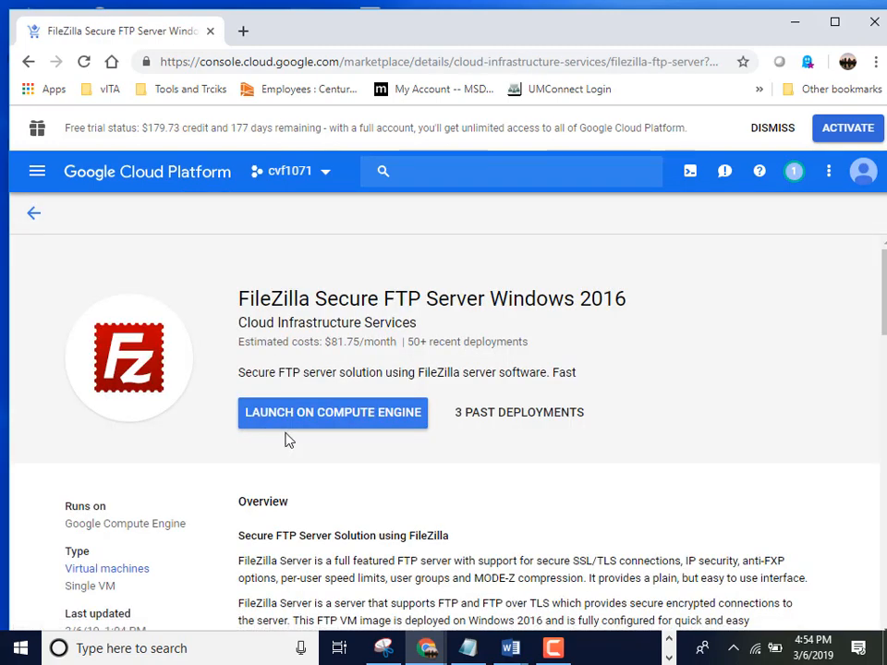
Step: Launch the FileZilla FTP server on Compute Engine and deploy it with the network set to default
click(358, 426)
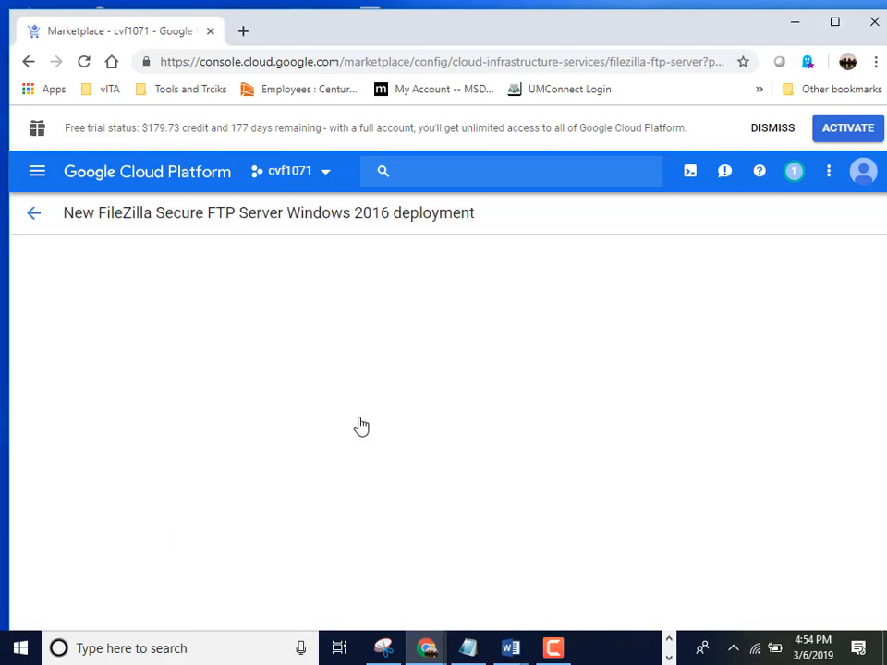
scroll(362, 429, down, 3)
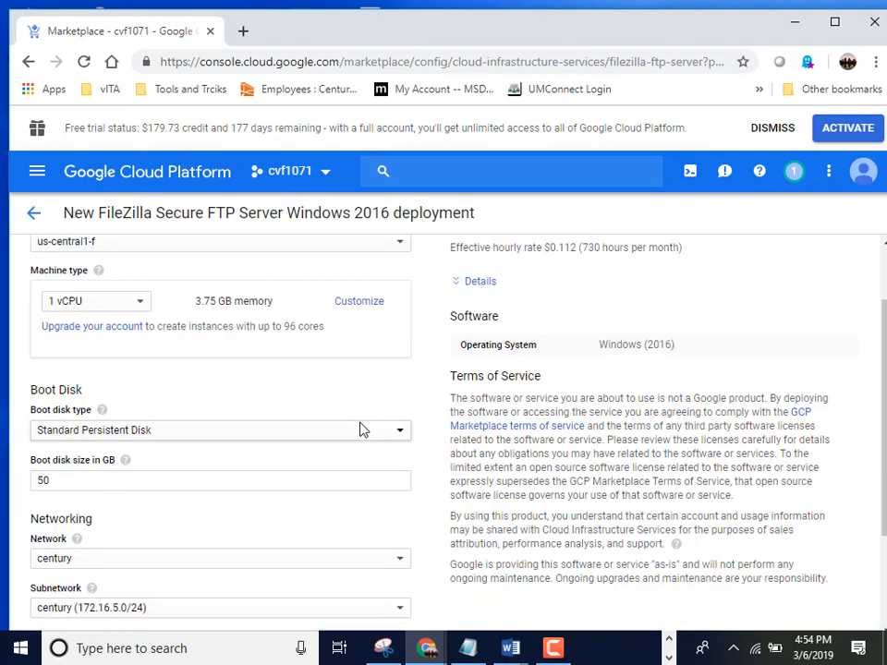
click(386, 414)
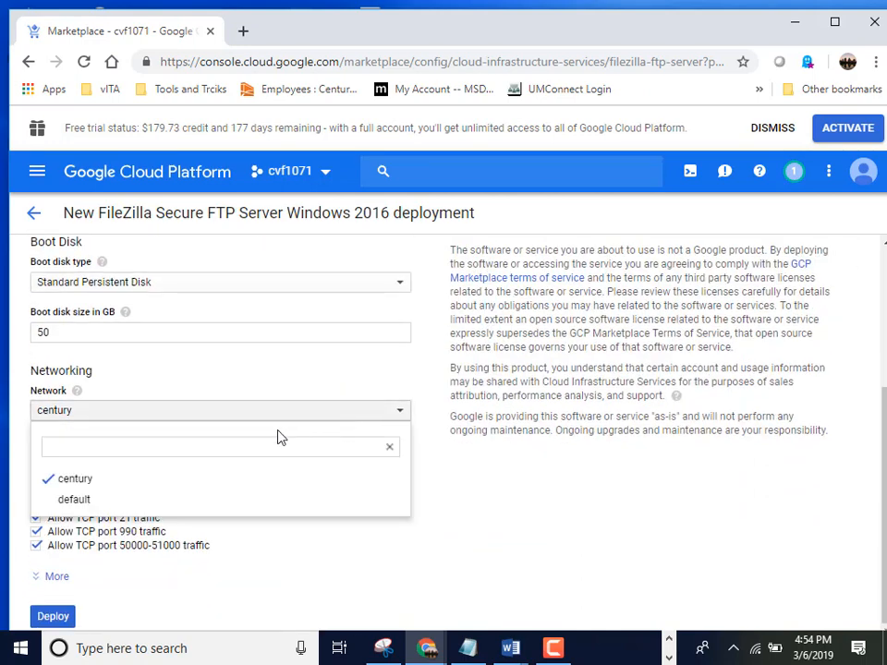
click(75, 502)
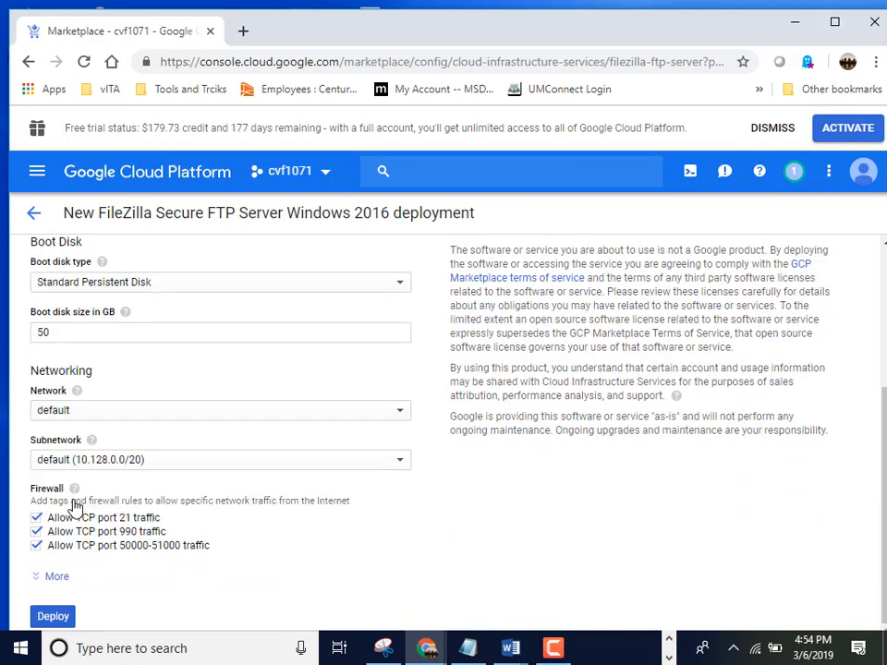
click(55, 621)
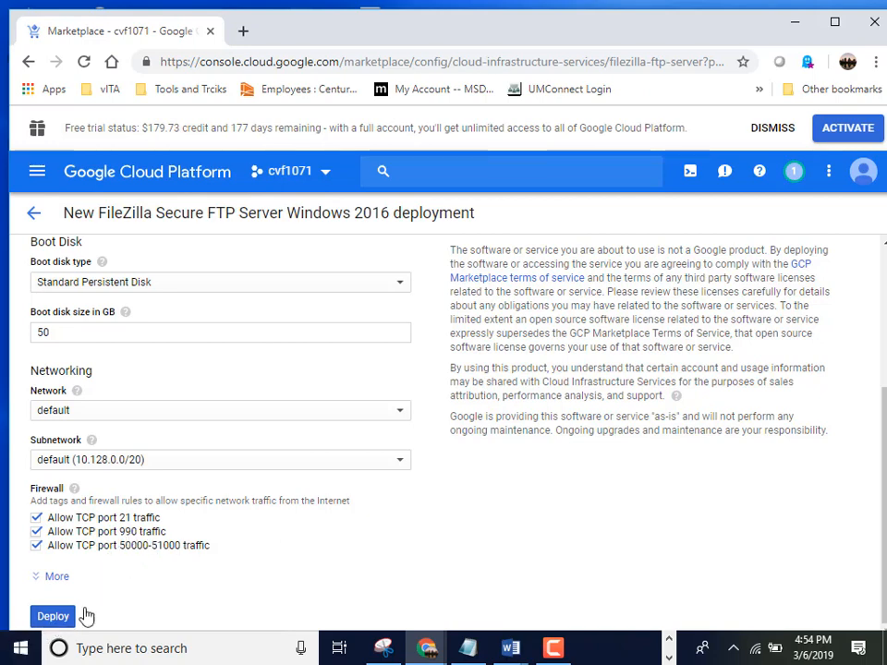
click(52, 618)
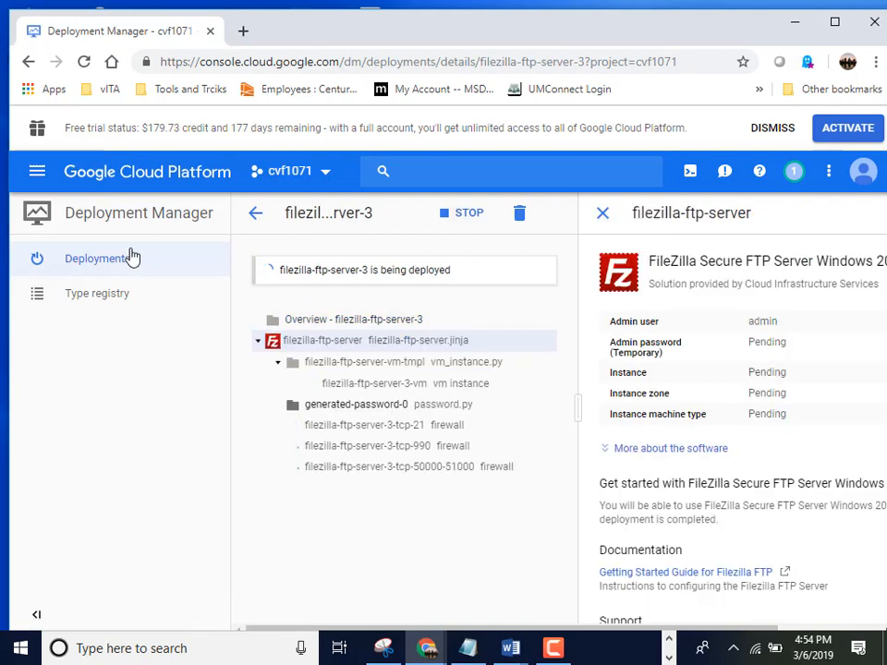
Step: Open the list of VM instances in Compute Engine
click(36, 182)
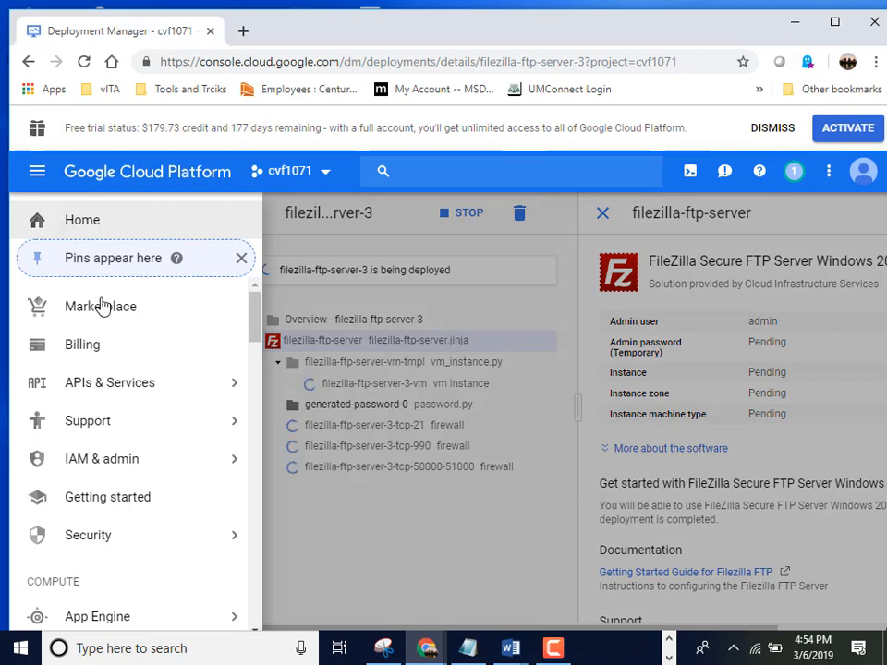
scroll(157, 512, down, 5)
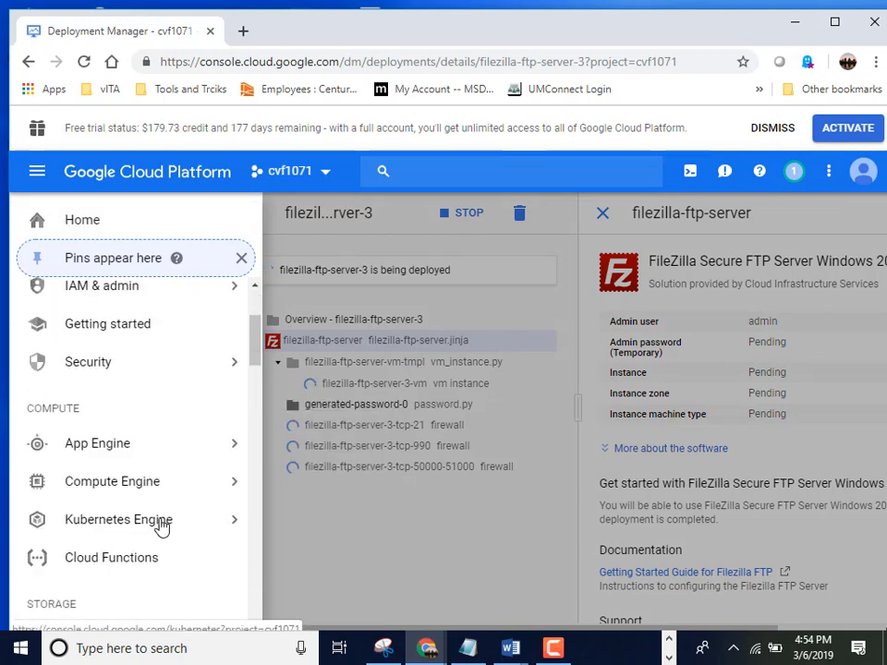
scroll(162, 526, up, 1)
scroll(162, 525, down, 1)
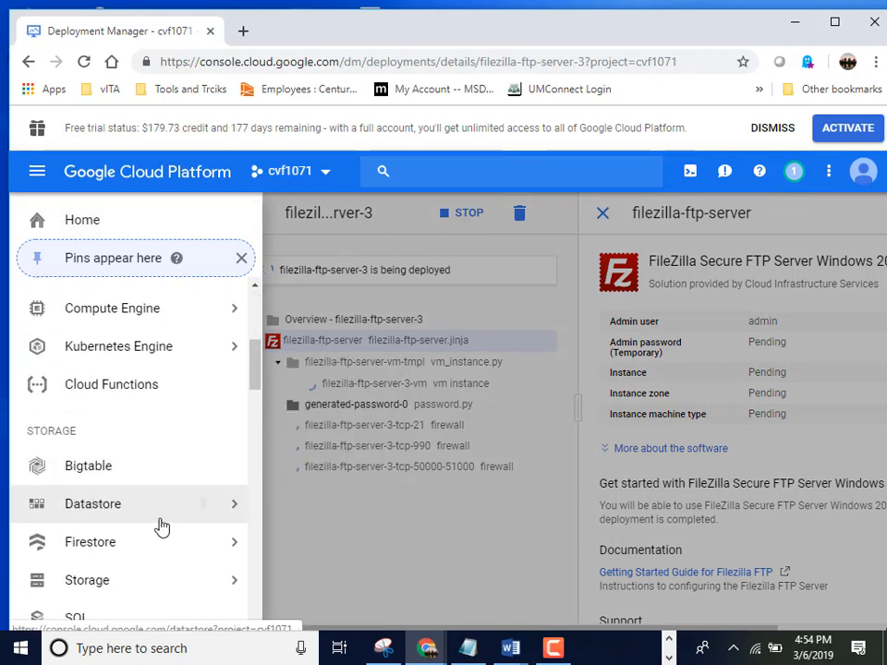
scroll(160, 525, up, 1)
scroll(162, 525, up, 3)
scroll(161, 525, down, 3)
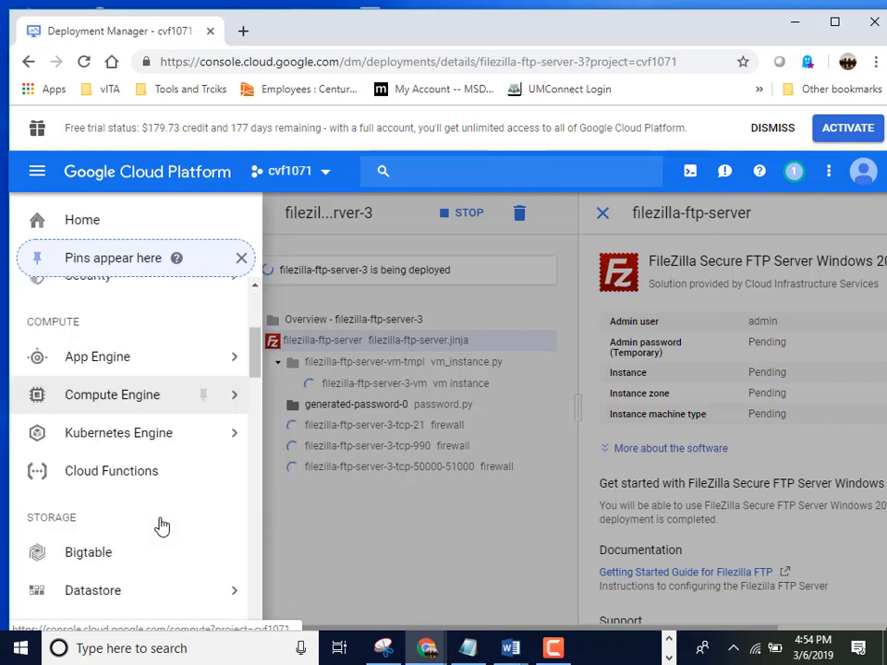
mouse_move(138, 404)
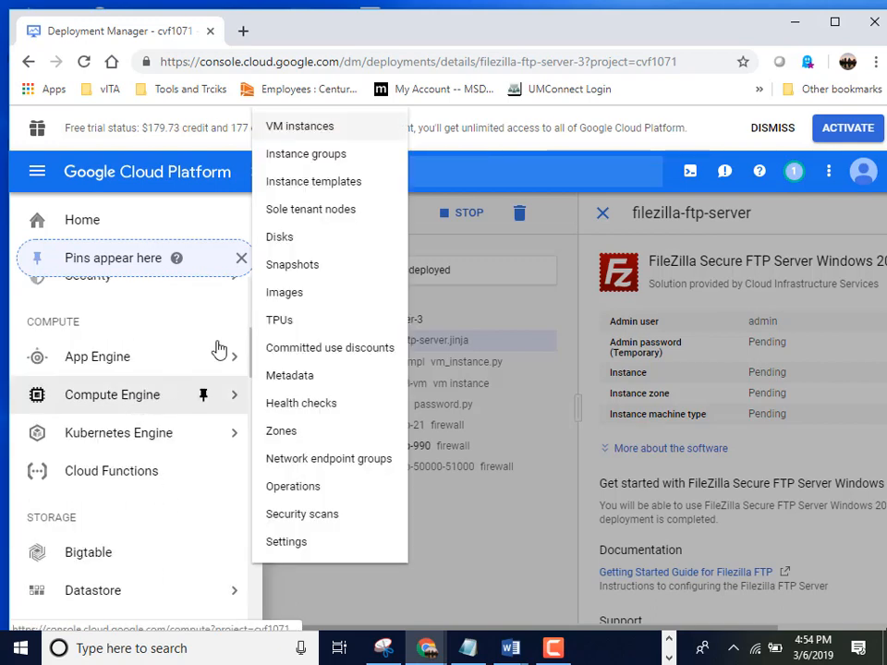
click(323, 135)
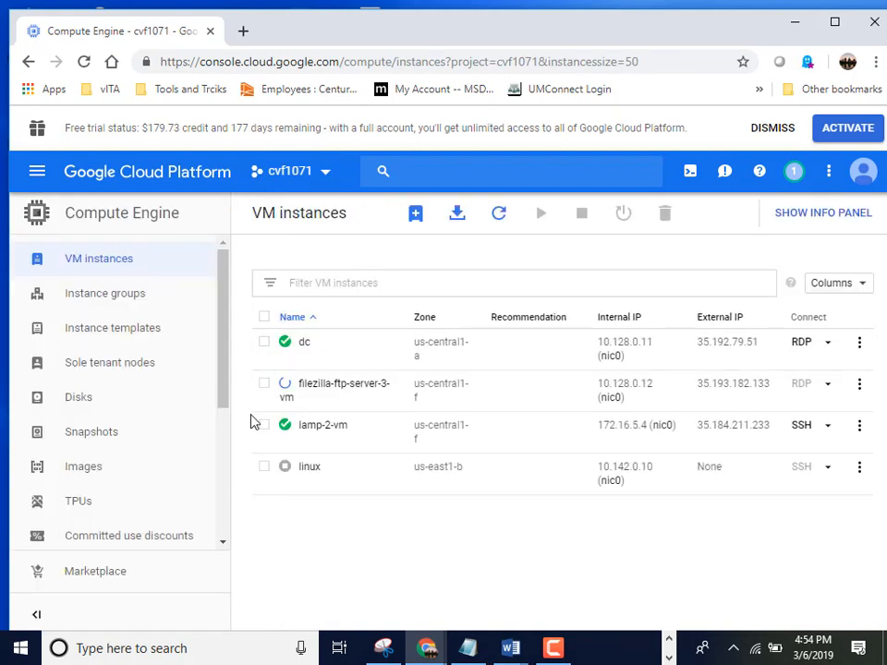
Step: Delete the lamp-2-vm instance together with its boot disk
click(266, 425)
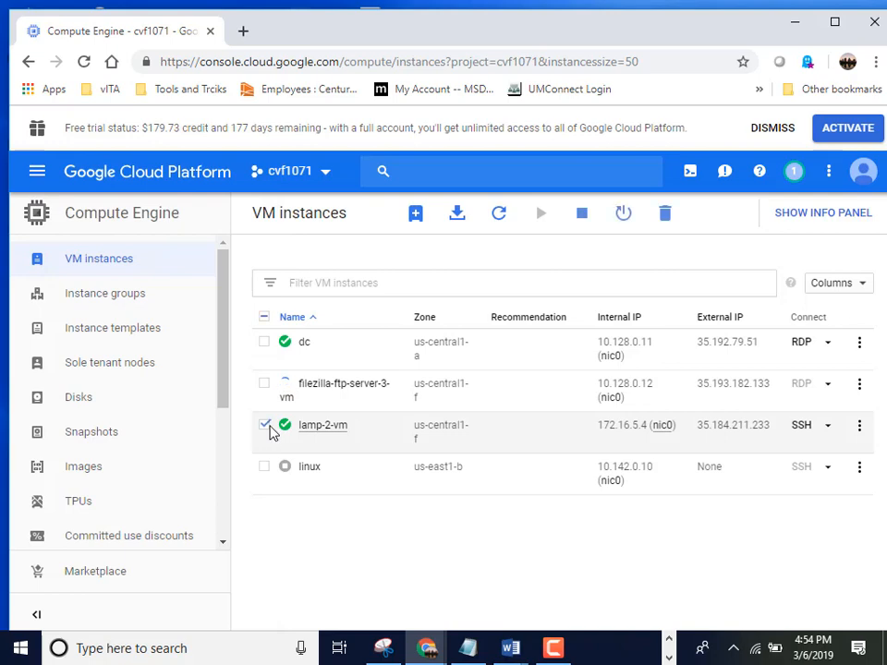
click(669, 218)
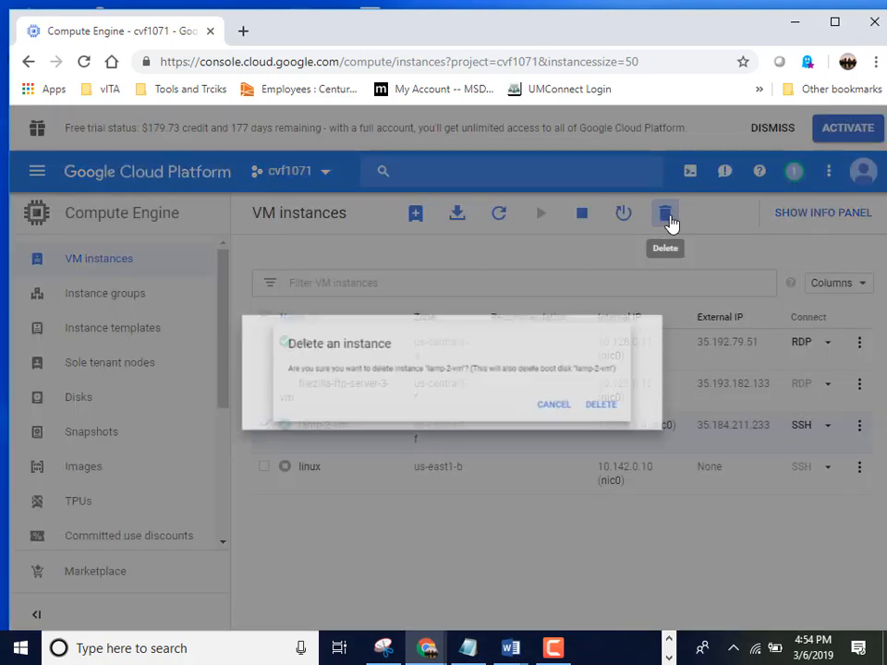
click(653, 422)
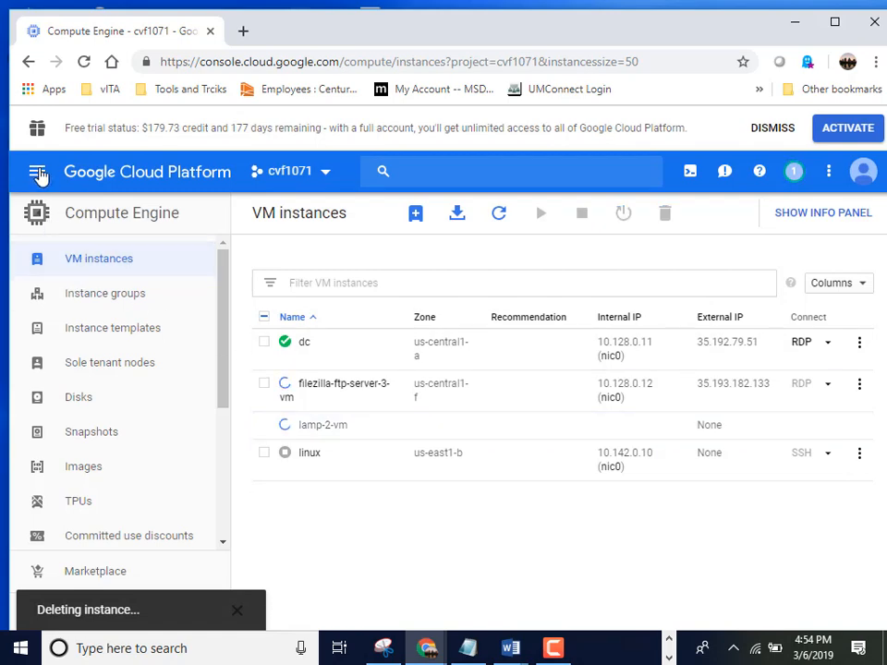
Step: Return to the Marketplace and open the LAMP Stack solution among the virtual machines
click(41, 188)
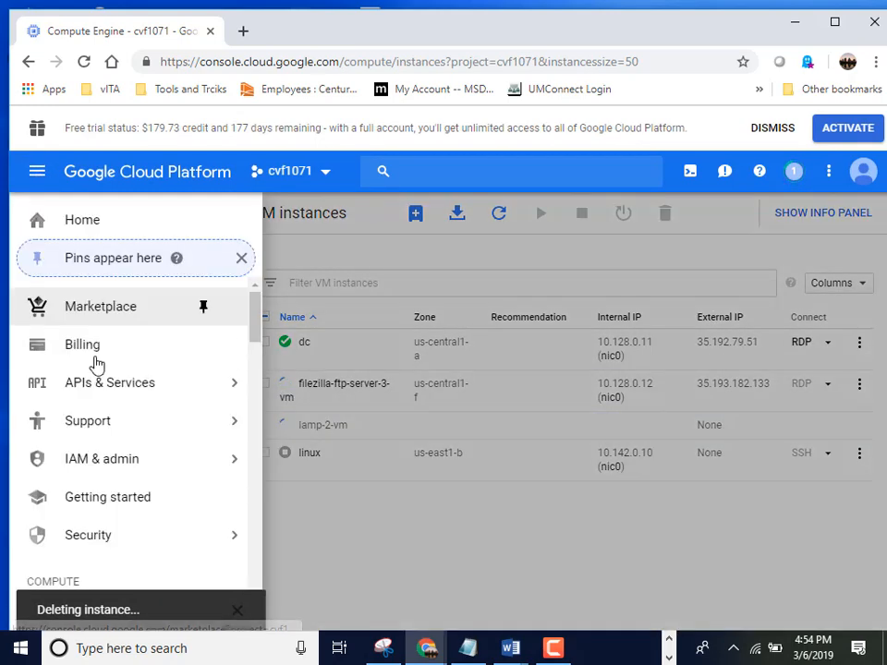
click(107, 312)
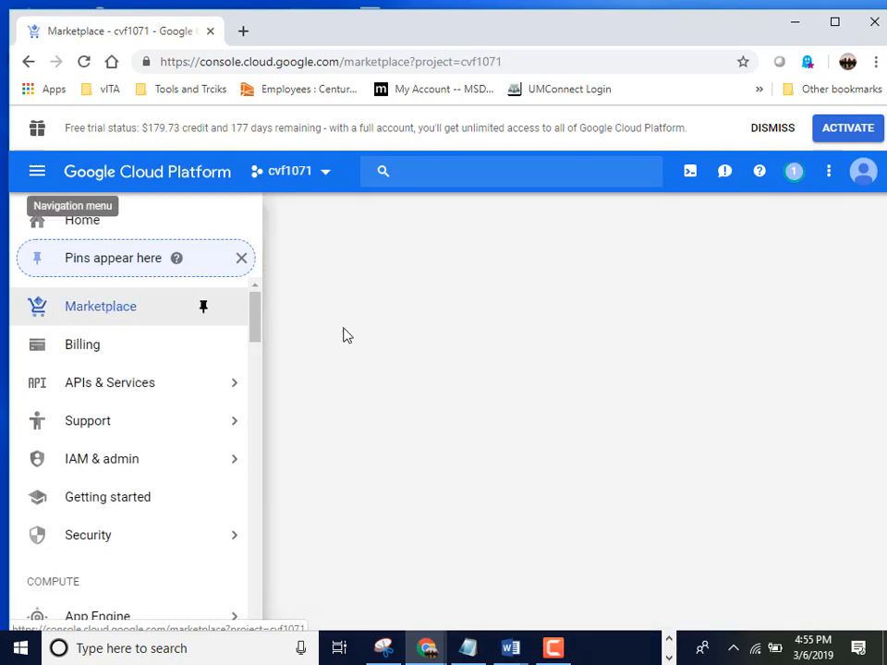
scroll(365, 338, down, 4)
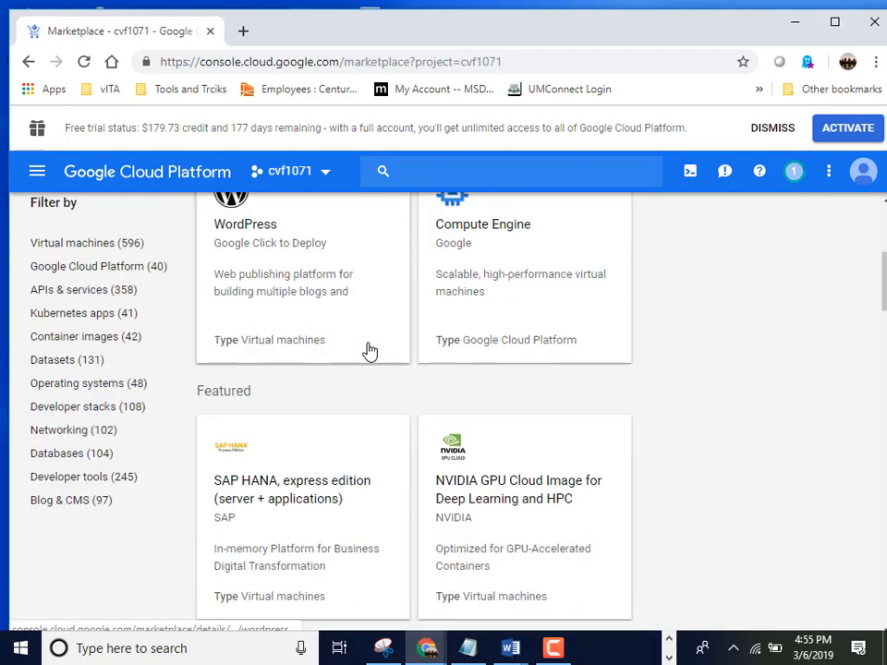
scroll(368, 351, down, 4)
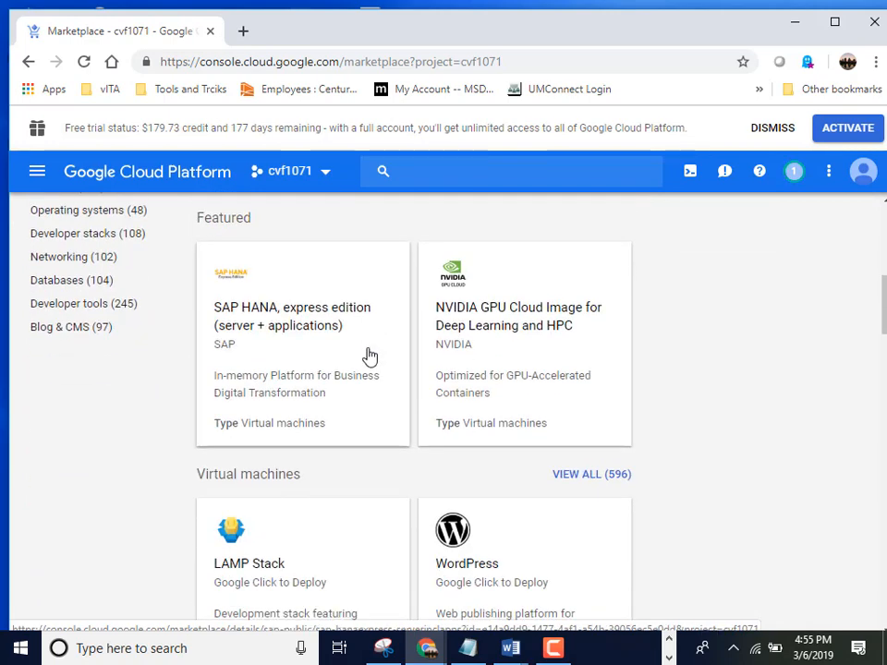
click(258, 414)
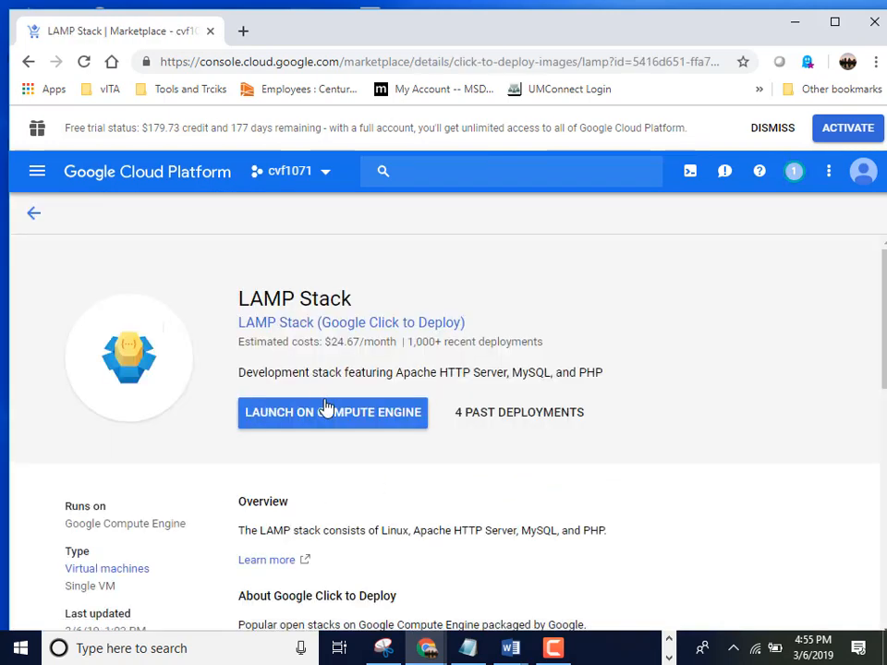
Step: Launch LAMP Stack on Compute Engine and deploy it as lamp-3 with the network set to default
click(327, 410)
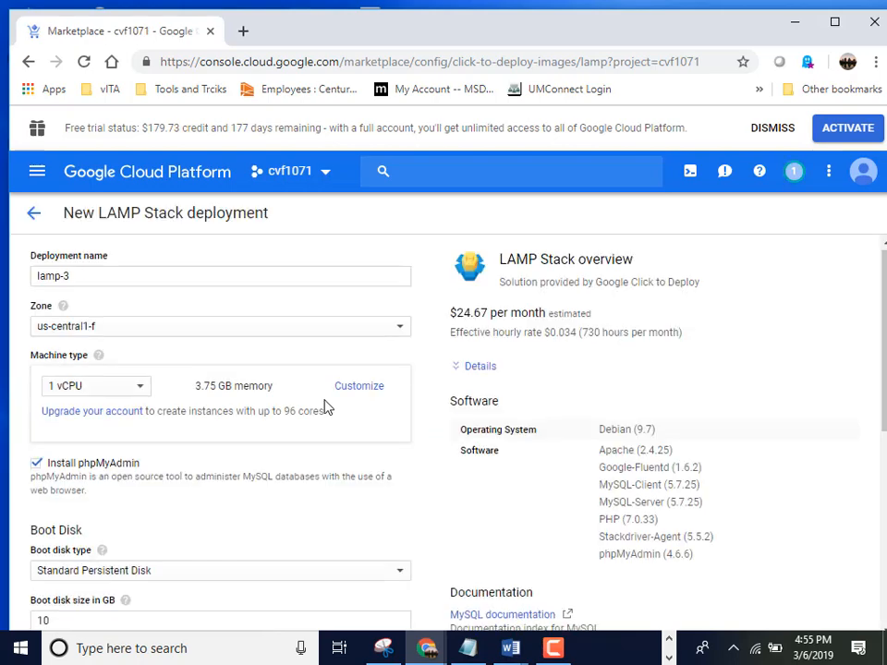
scroll(326, 407, down, 3)
scroll(326, 408, up, 3)
scroll(326, 406, down, 5)
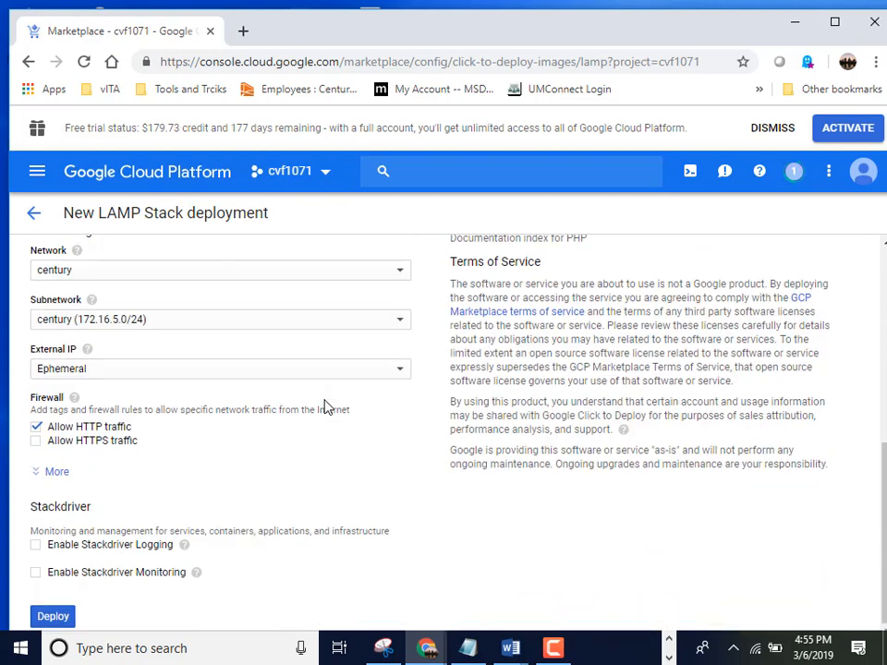
click(150, 274)
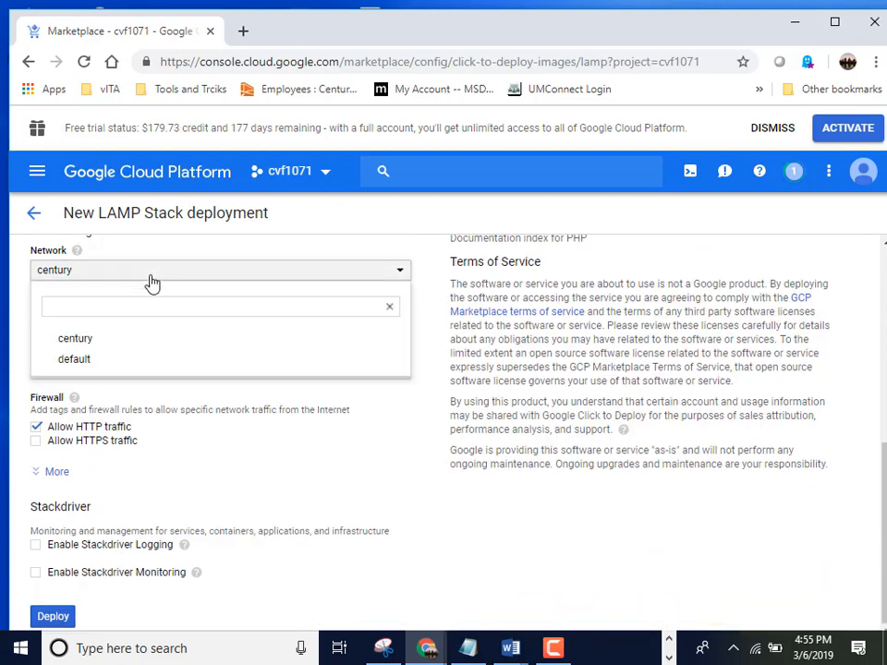
click(92, 360)
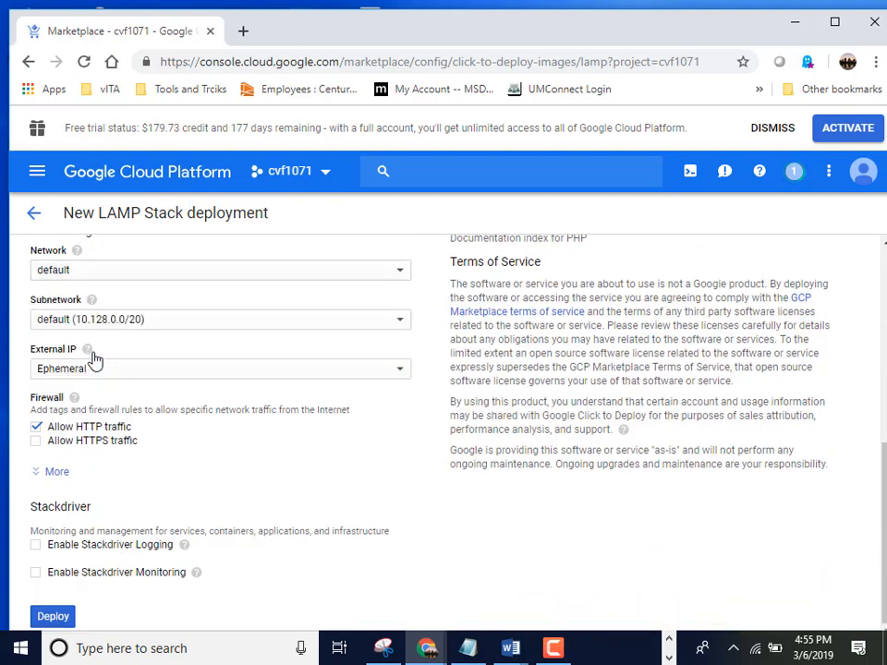
click(48, 615)
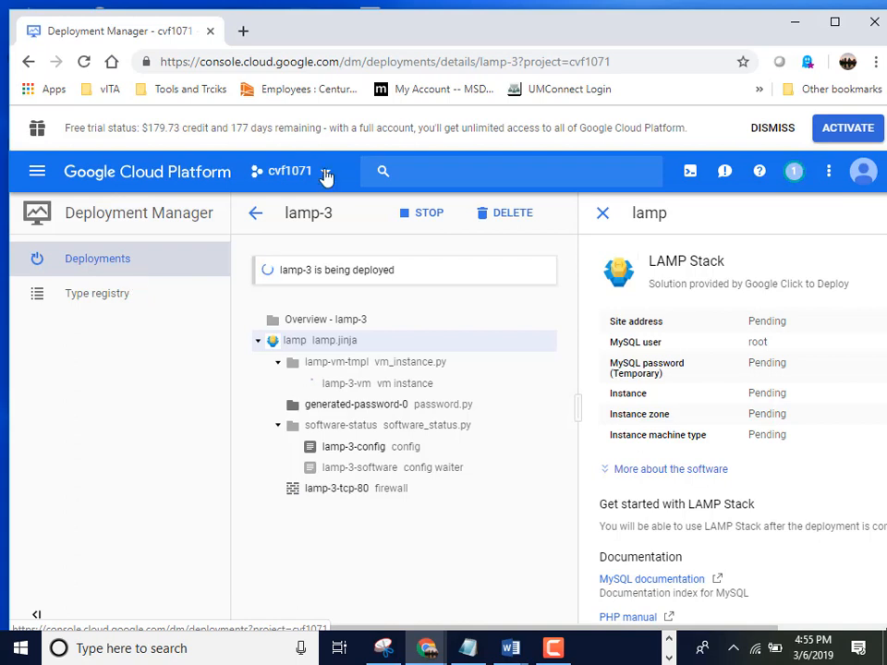
Step: Search Google for nmap tutorial pdf in a new browser tab and open the nmap Cheat Sheet PDF
click(243, 34)
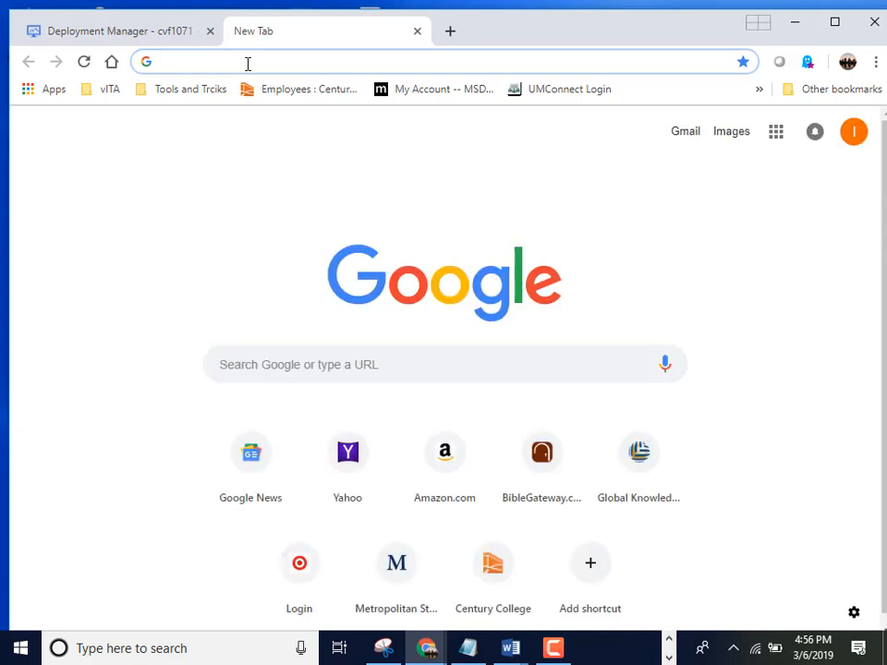
text(nmap)
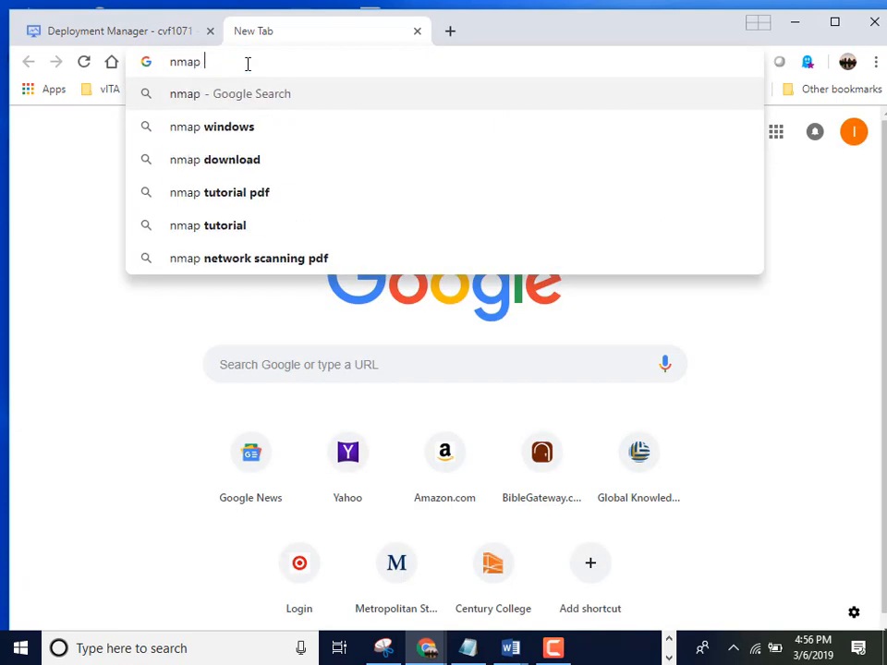
click(216, 198)
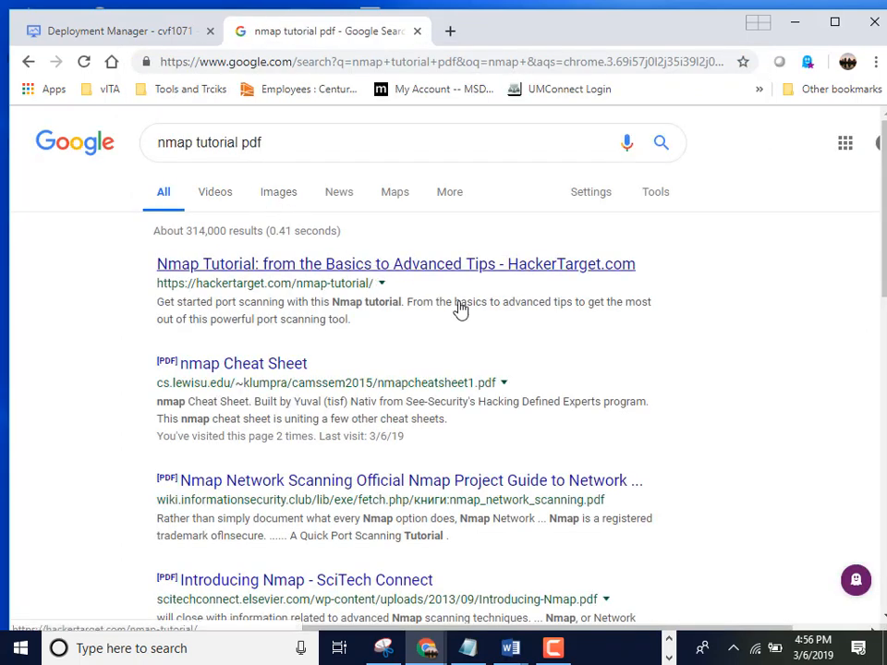
click(238, 370)
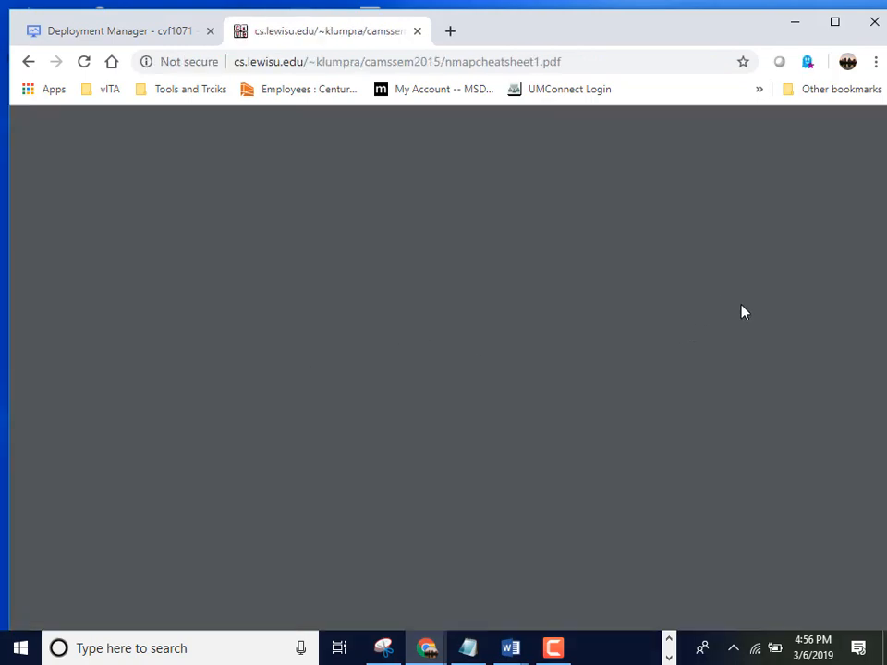
Step: Read through the nmap cheat sheet's scanning, discovery, firewall evasion, version detection and output commands
scroll(744, 312, down, 2)
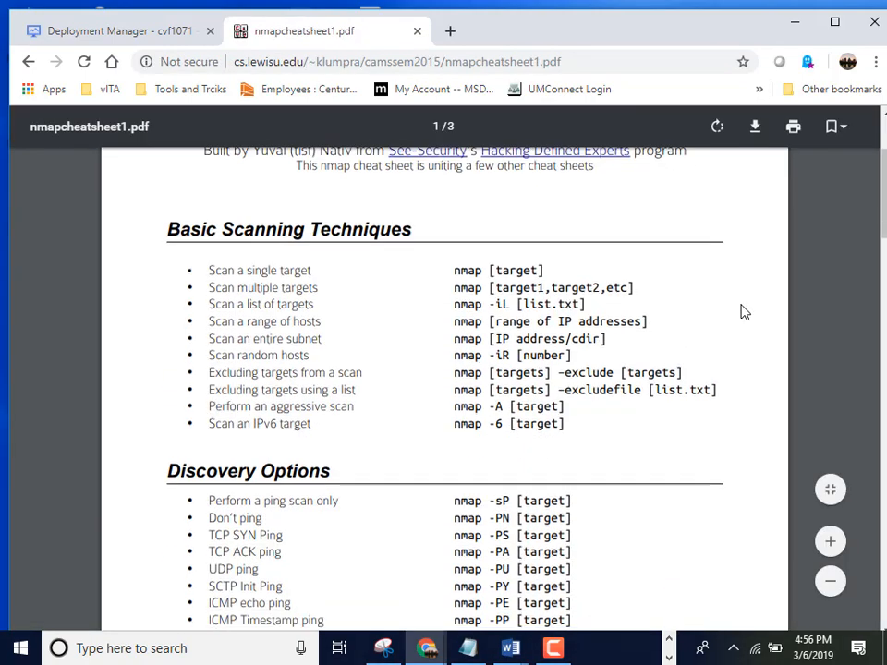
scroll(744, 312, down, 4)
scroll(741, 311, up, 2)
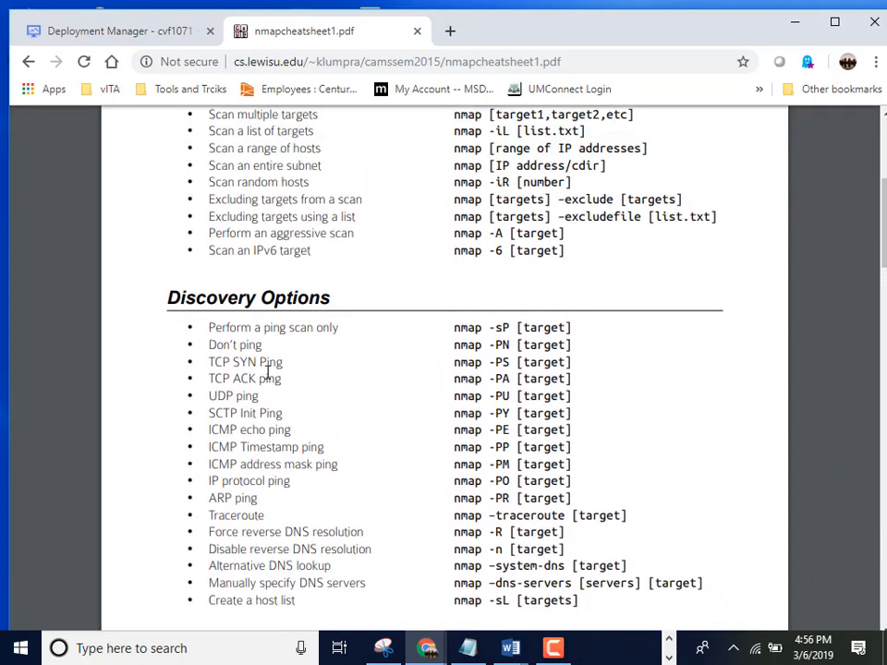
drag(210, 327, 198, 349)
click(634, 357)
scroll(605, 405, down, 2)
scroll(605, 405, down, 4)
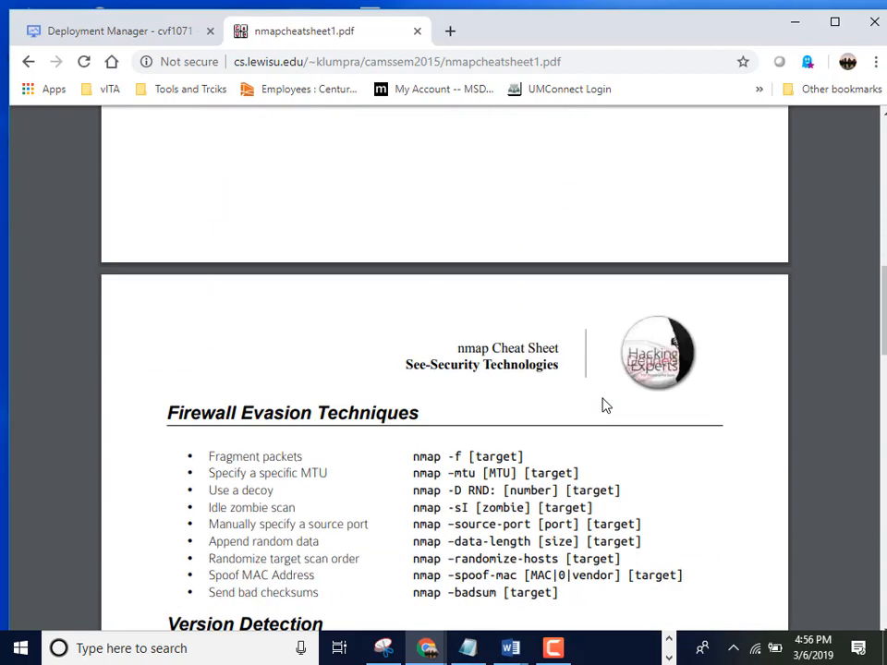
scroll(605, 405, down, 4)
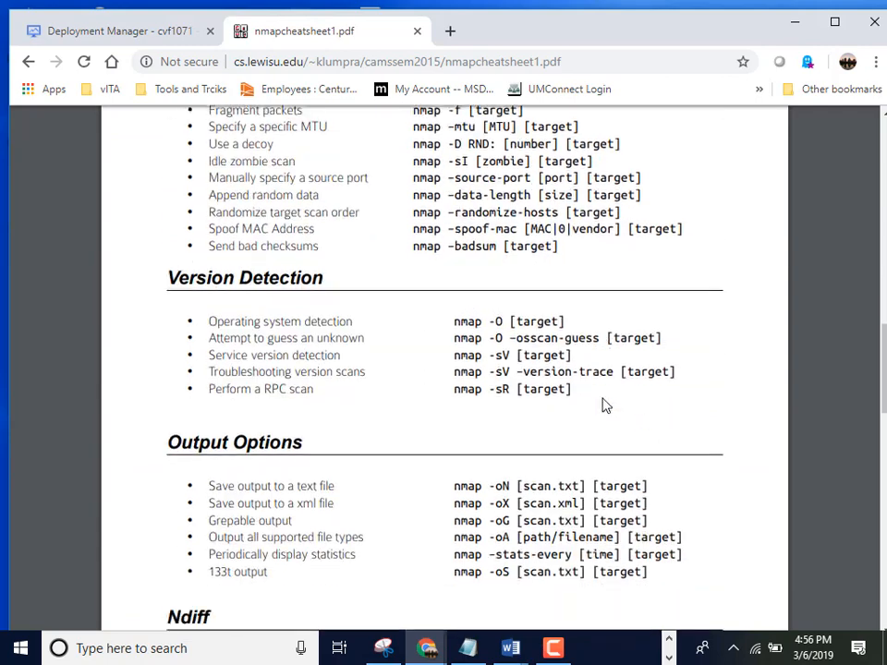
scroll(605, 405, down, 2)
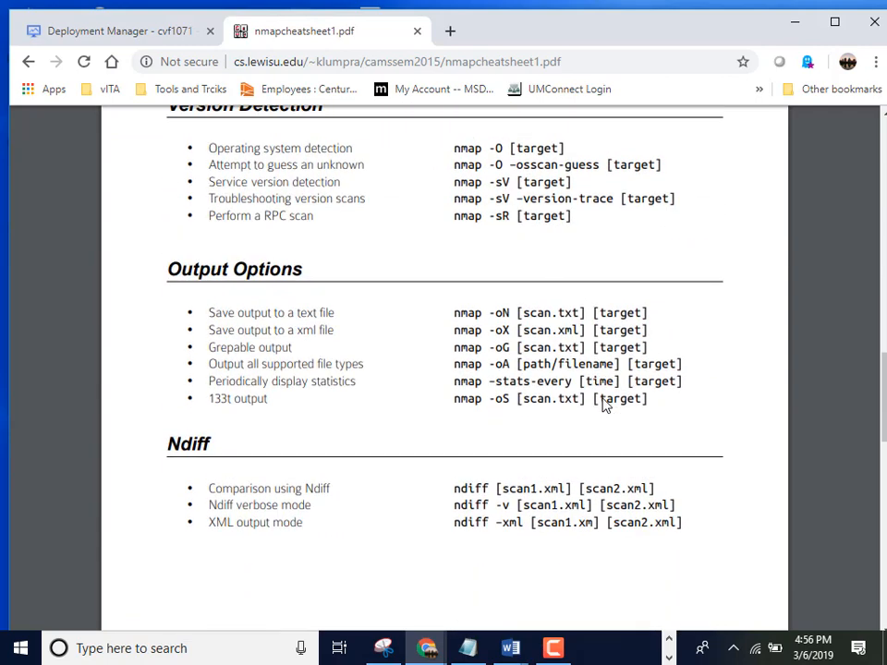
scroll(605, 404, up, 4)
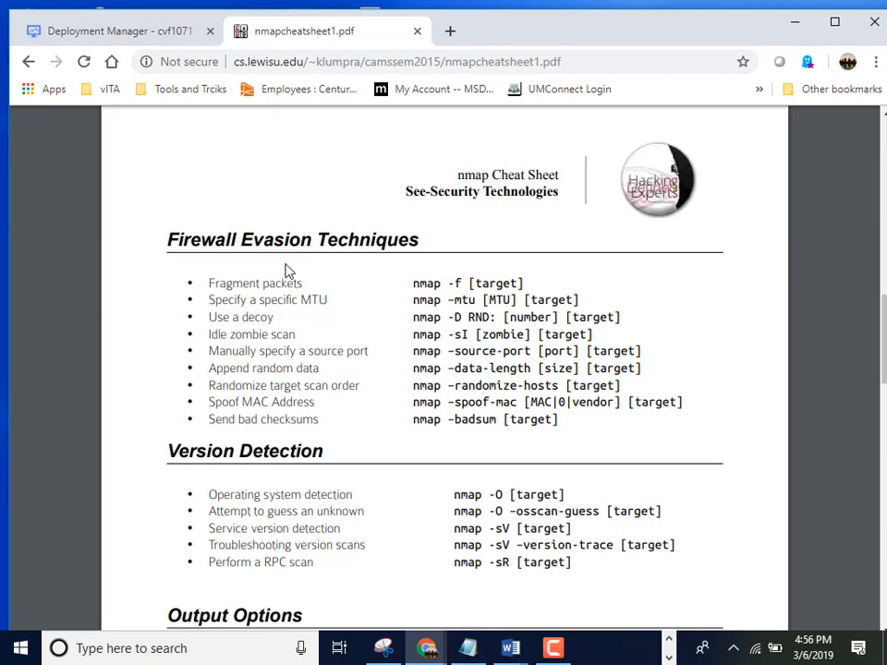
Step: Return from the nmap cheat sheet to the Google Cloud console and open Compute Engine's VM instances page
scroll(273, 315, up, 5)
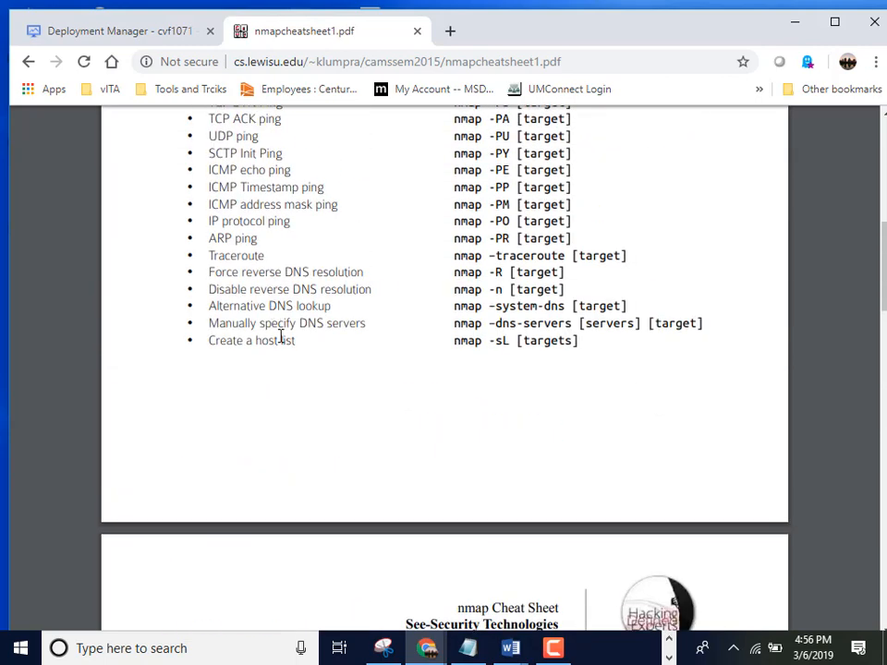
scroll(278, 334, up, 1)
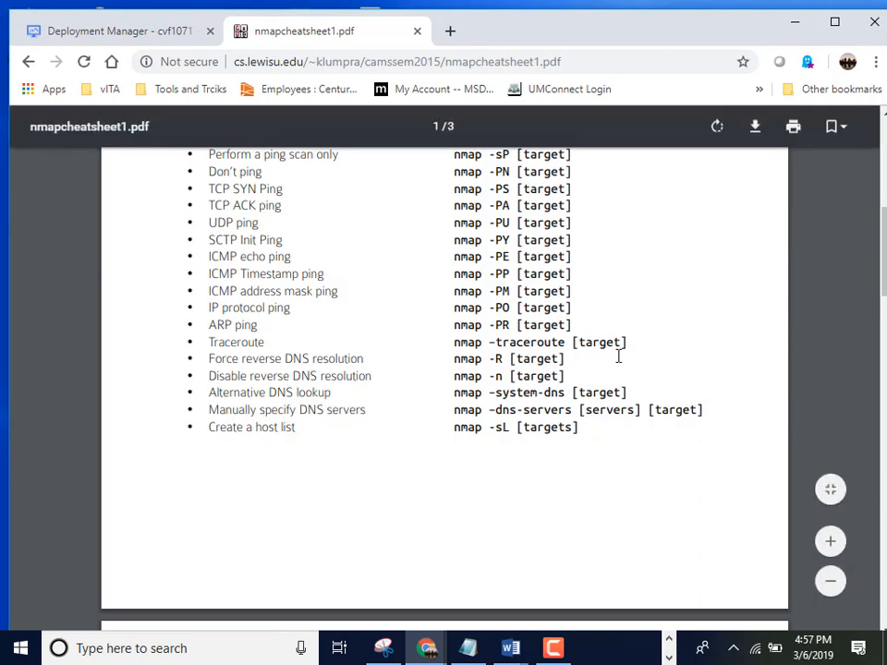
click(119, 33)
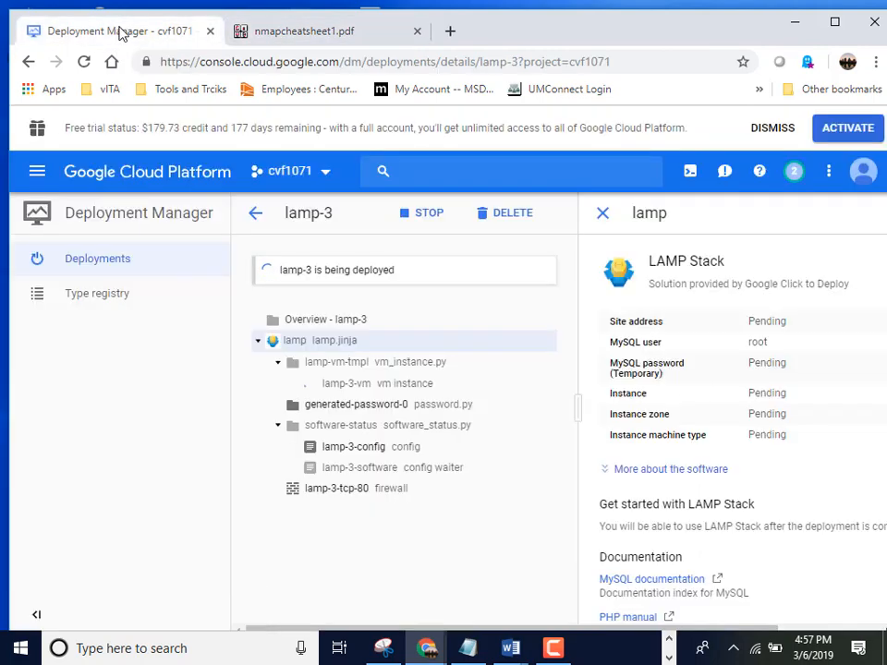
click(42, 194)
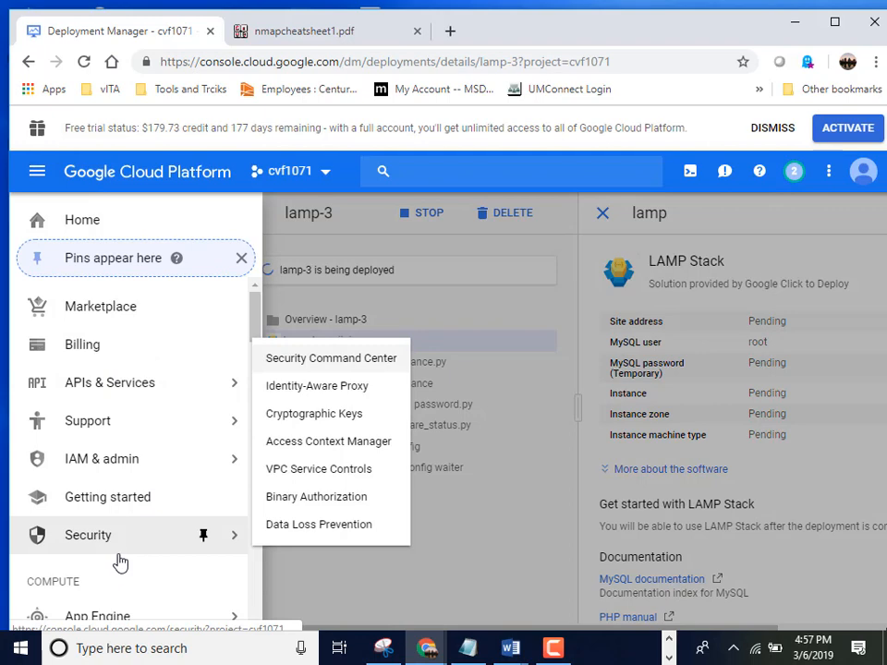
scroll(135, 625, down, 3)
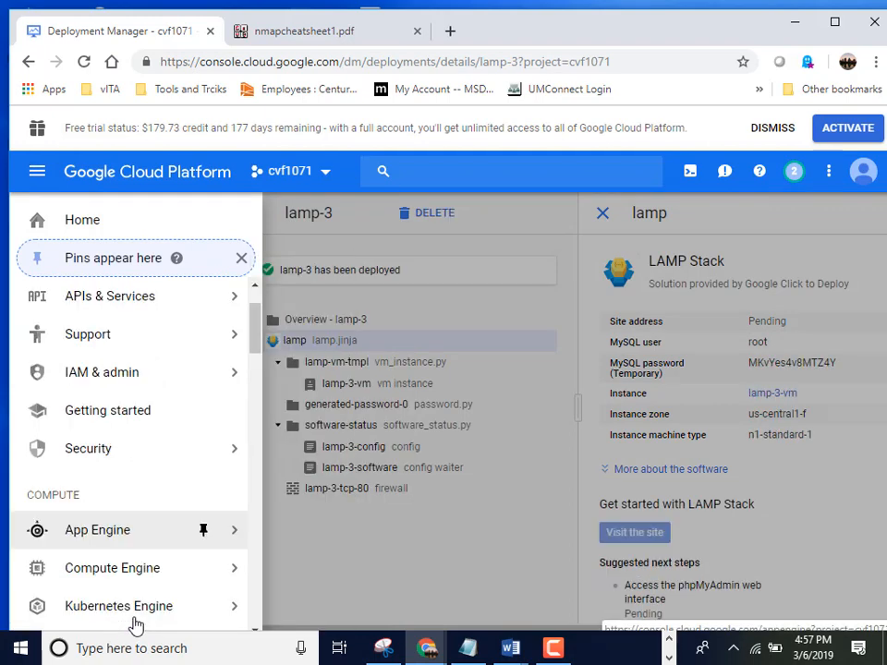
mouse_move(149, 481)
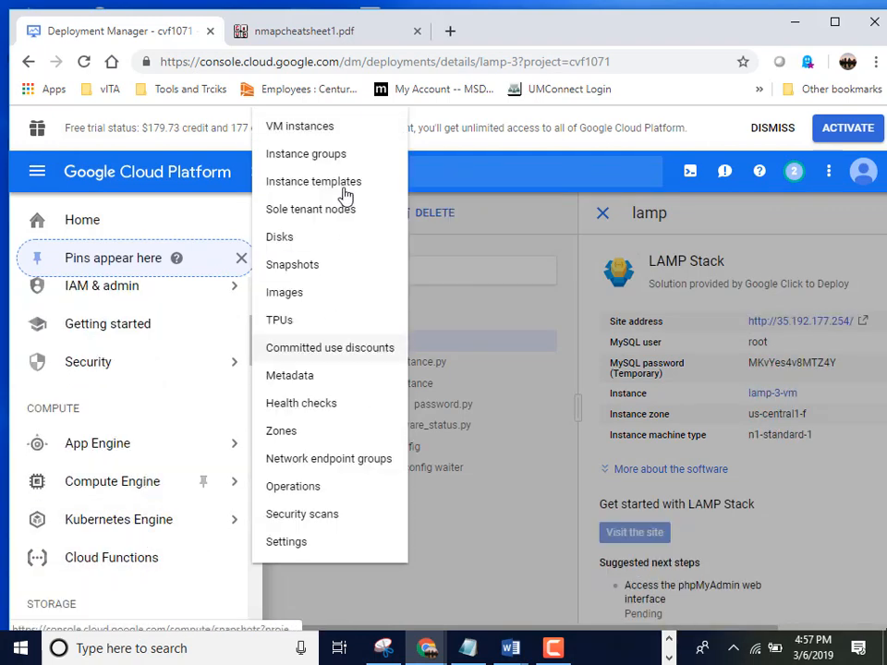
click(323, 136)
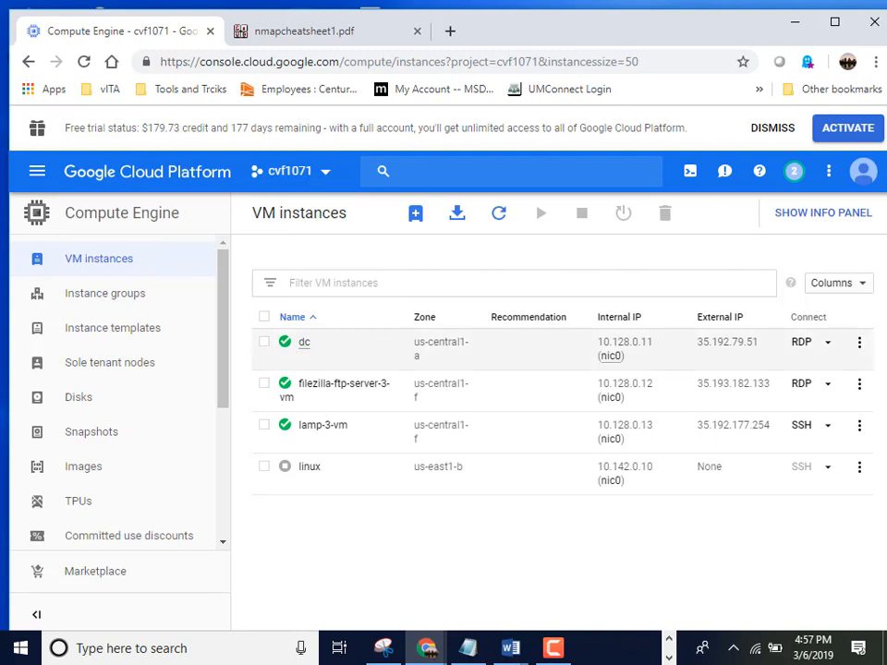
Step: Generate a new Windows password for the dc instance under the suggested username and copy it
click(827, 343)
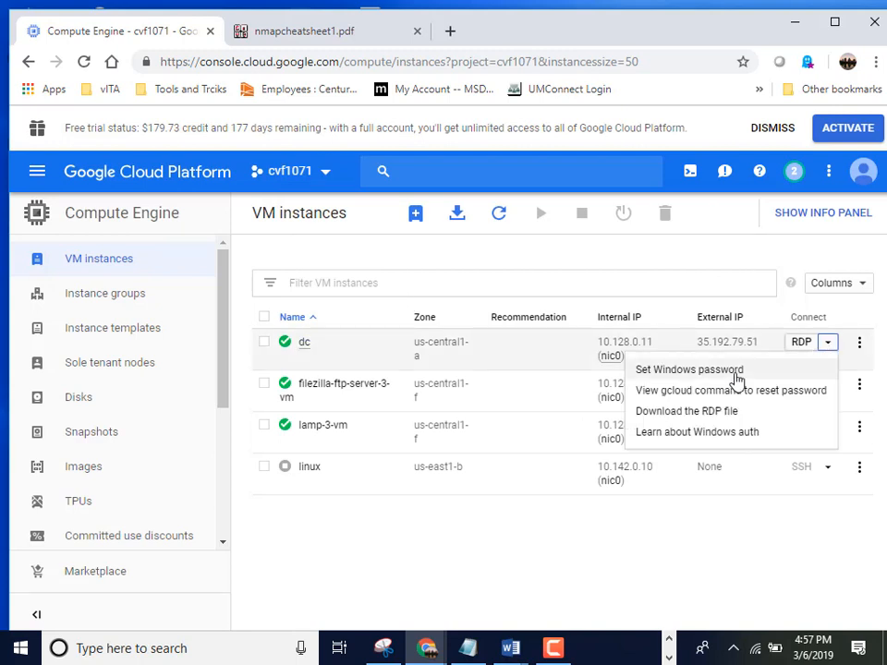
click(707, 377)
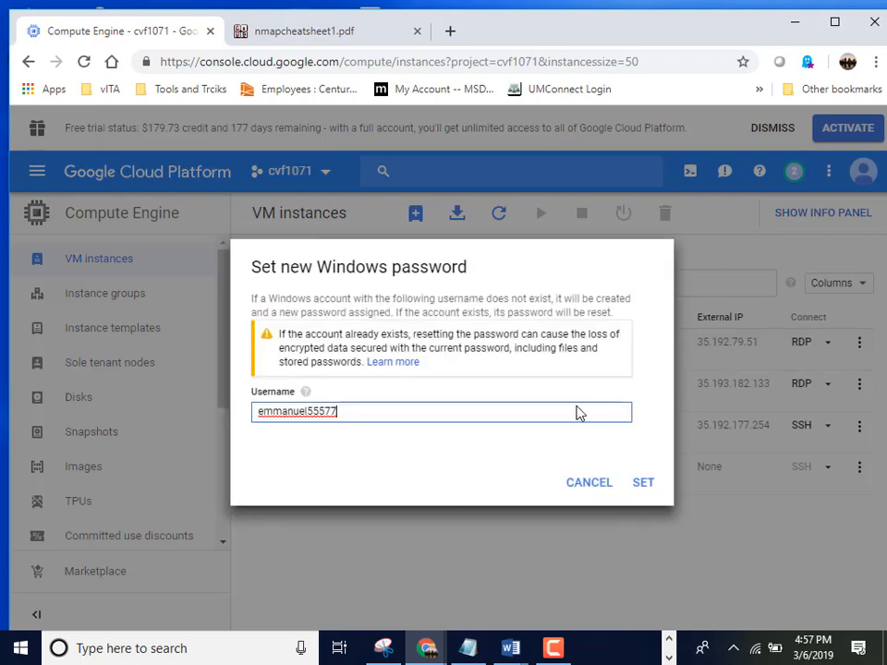
click(642, 482)
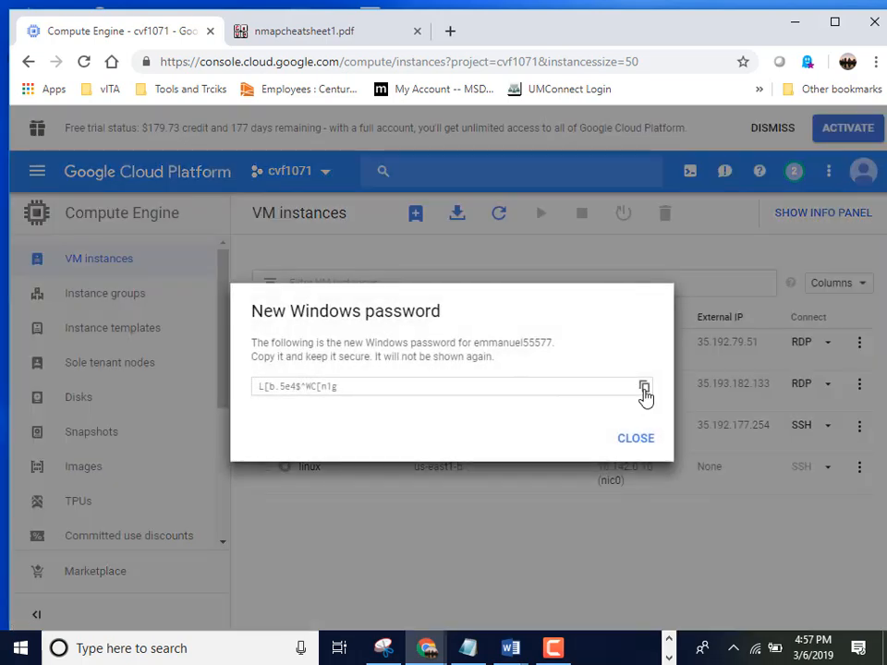
click(644, 387)
click(628, 440)
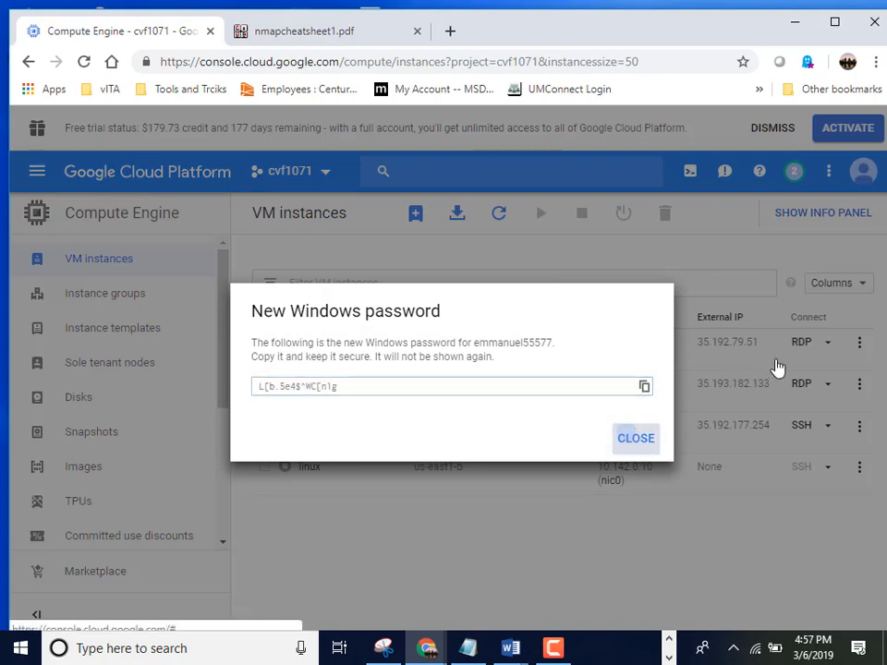
Step: Download the RDP file for the dc instance and save it as dc on the Desktop
click(800, 344)
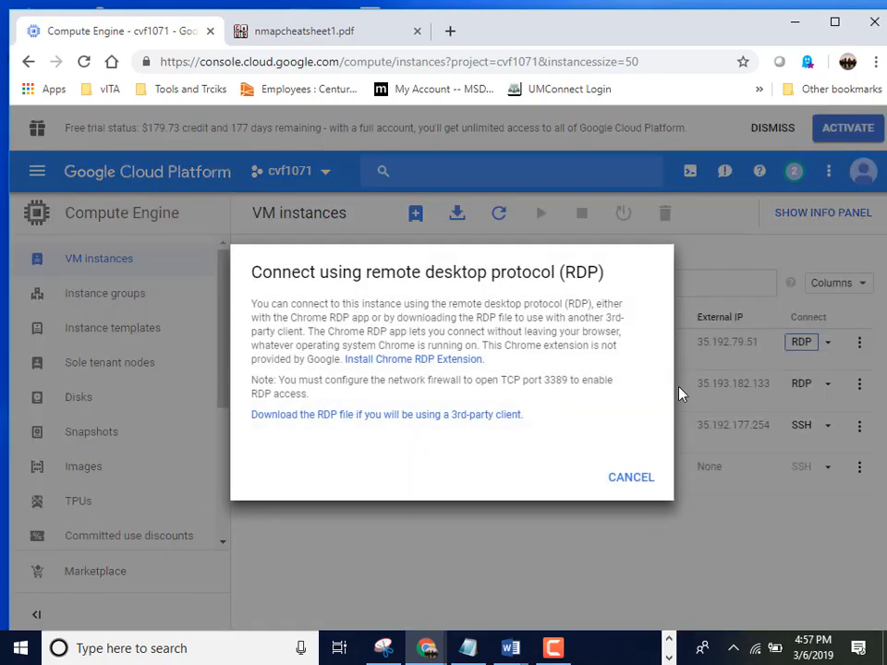
click(477, 418)
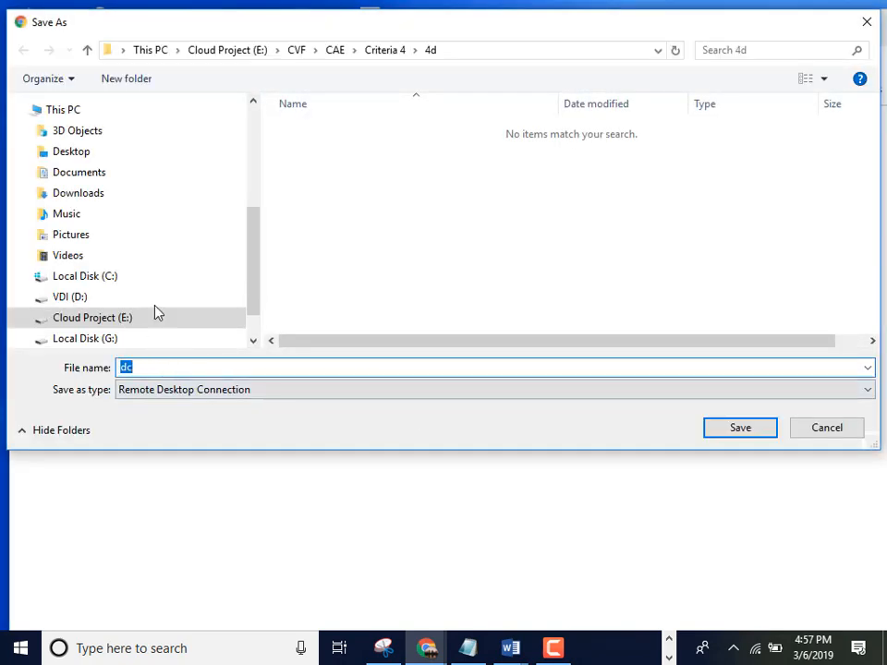
click(74, 153)
click(745, 432)
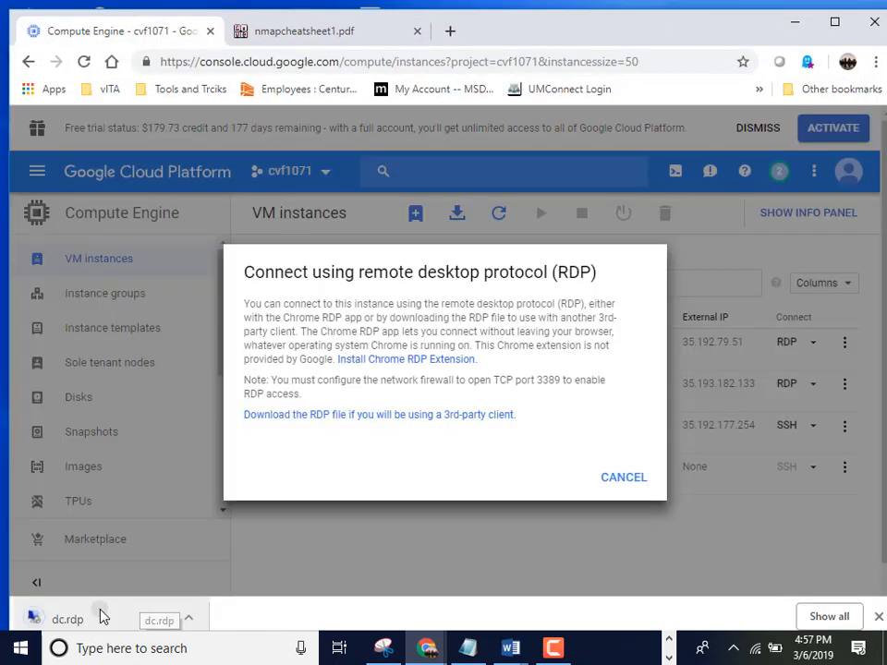
Step: Connect to dc through the downloaded dc.rdp file with the copied account password, and decline network discovery on the server
click(102, 617)
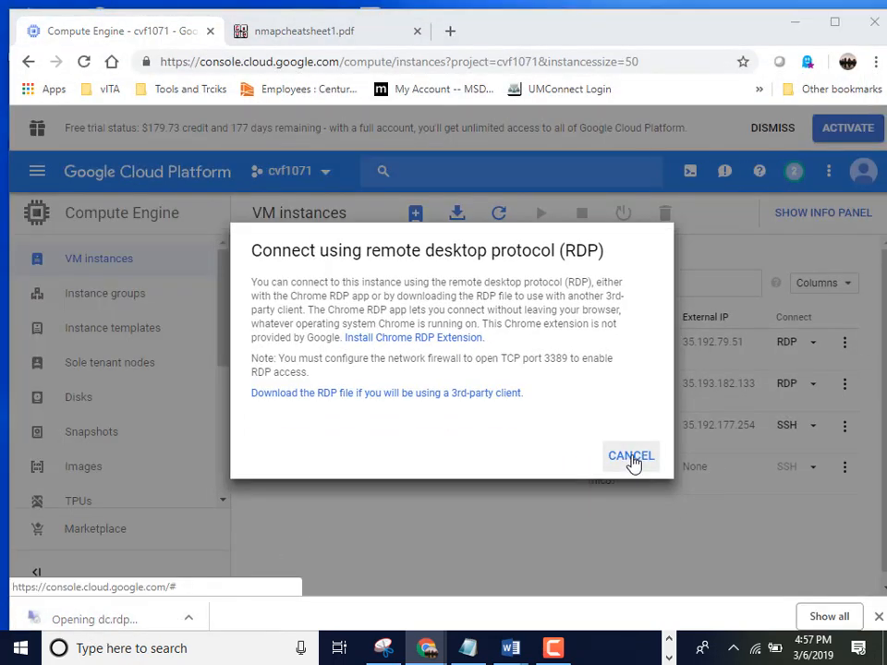
click(462, 485)
click(568, 418)
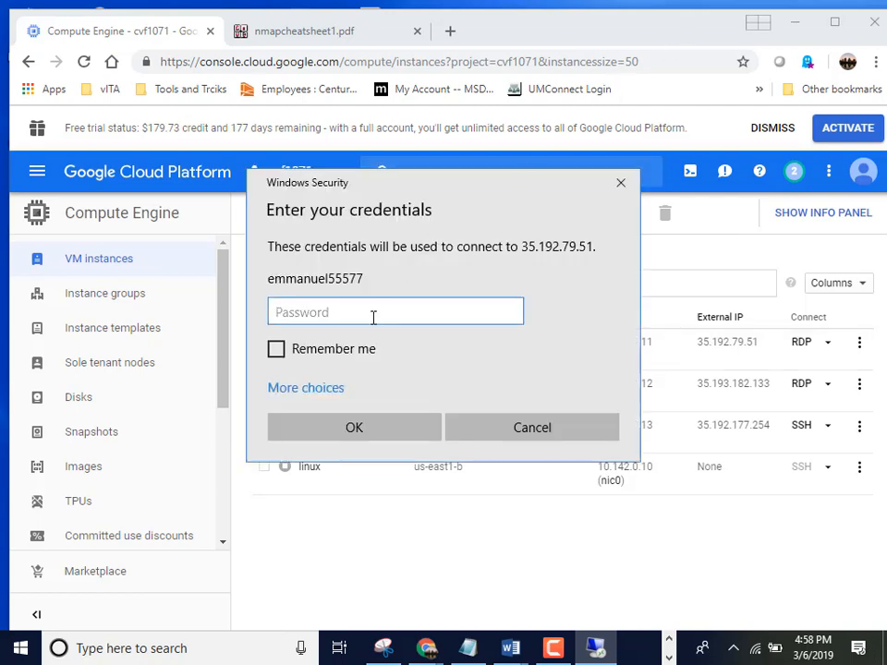
key(ctrl+v)
click(388, 430)
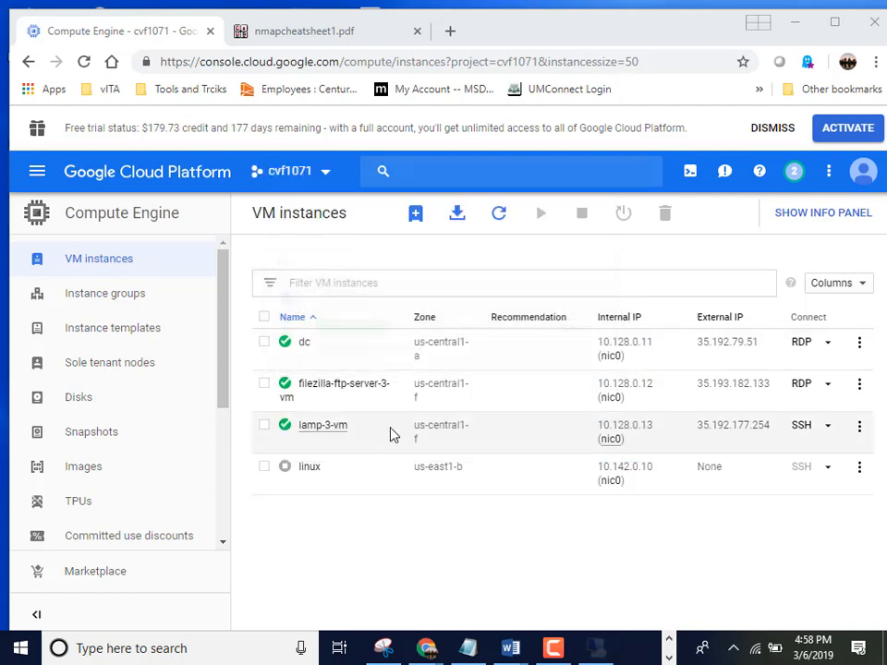
click(504, 470)
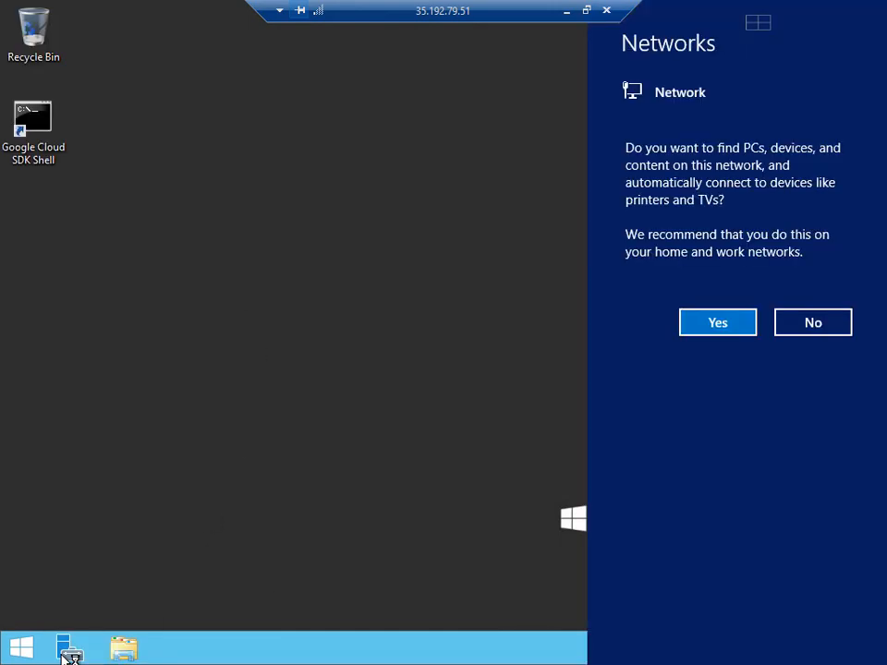
click(818, 322)
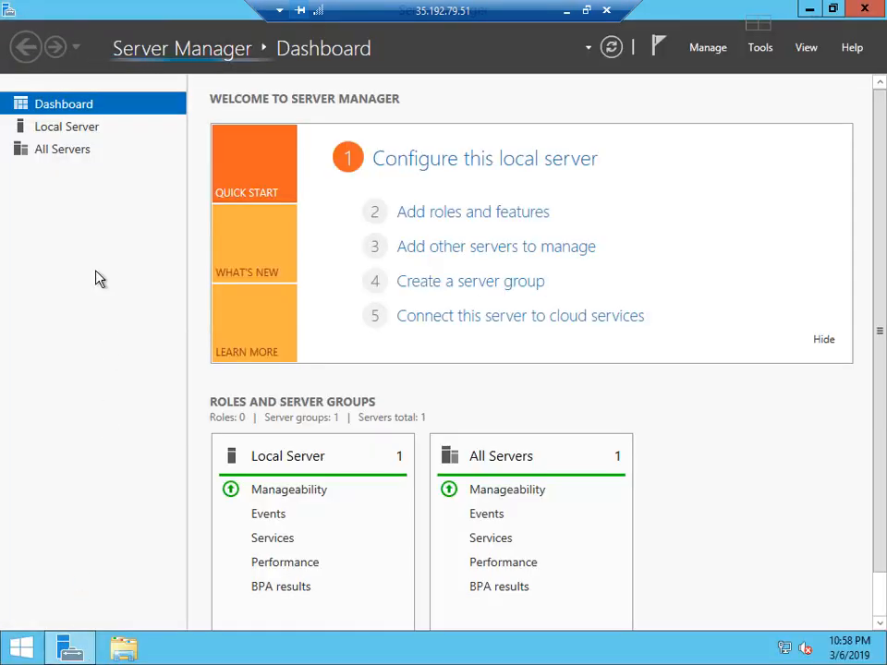
Step: Turn off IE Enhanced Security Configuration for Administrators and Users on the local server, and close Server Manager
click(51, 138)
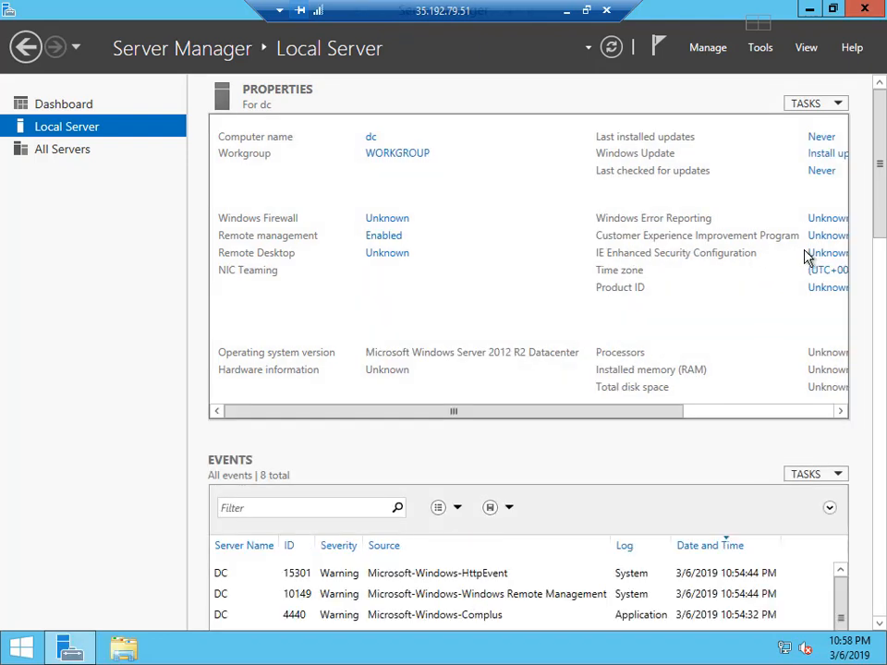
drag(650, 412, 705, 412)
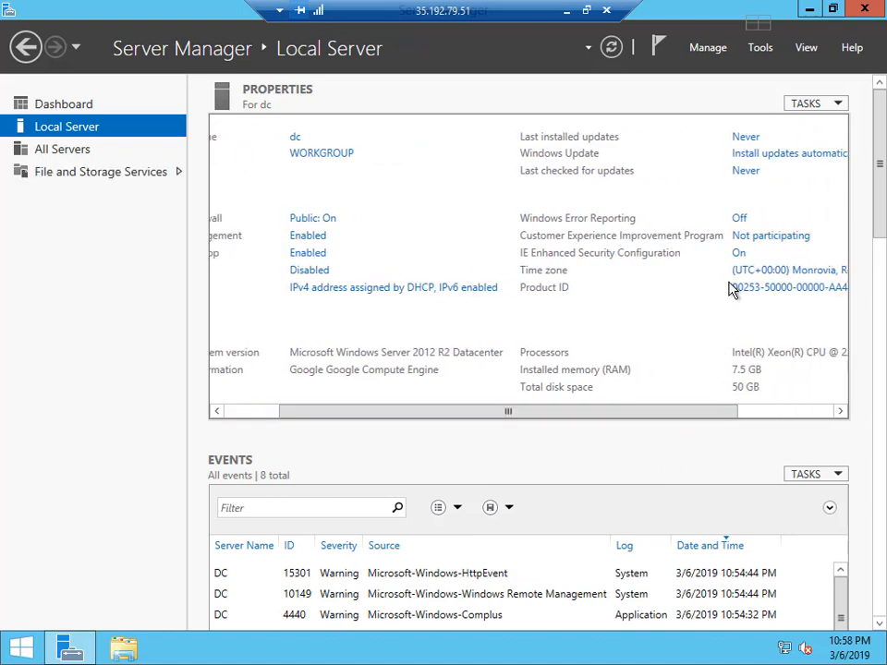
click(740, 255)
click(340, 300)
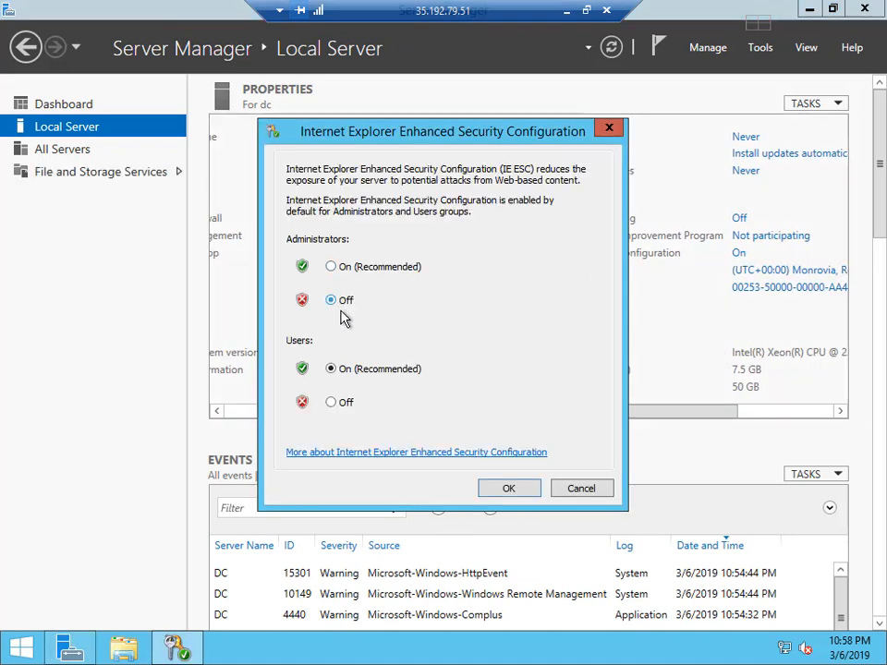
click(333, 404)
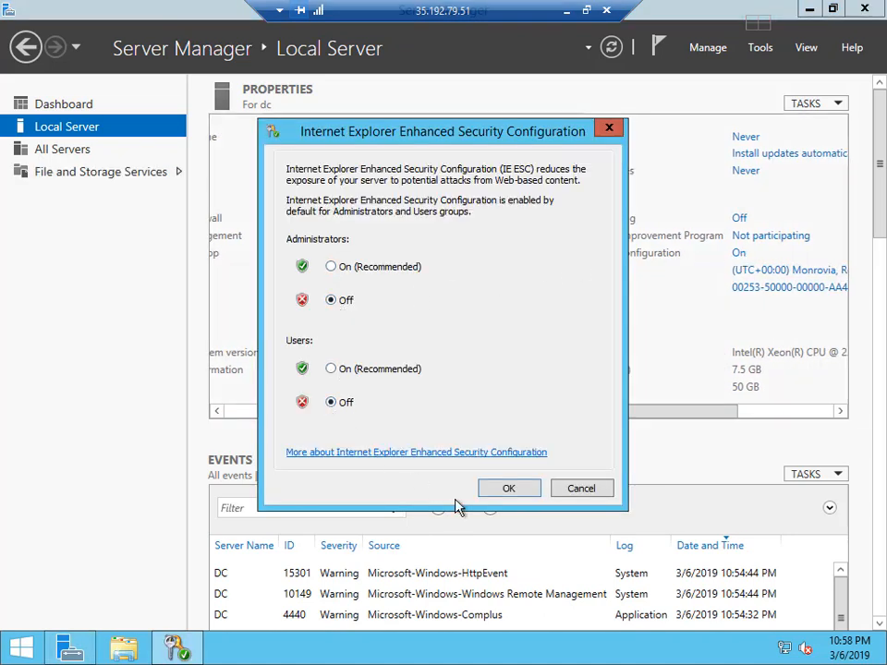
click(508, 488)
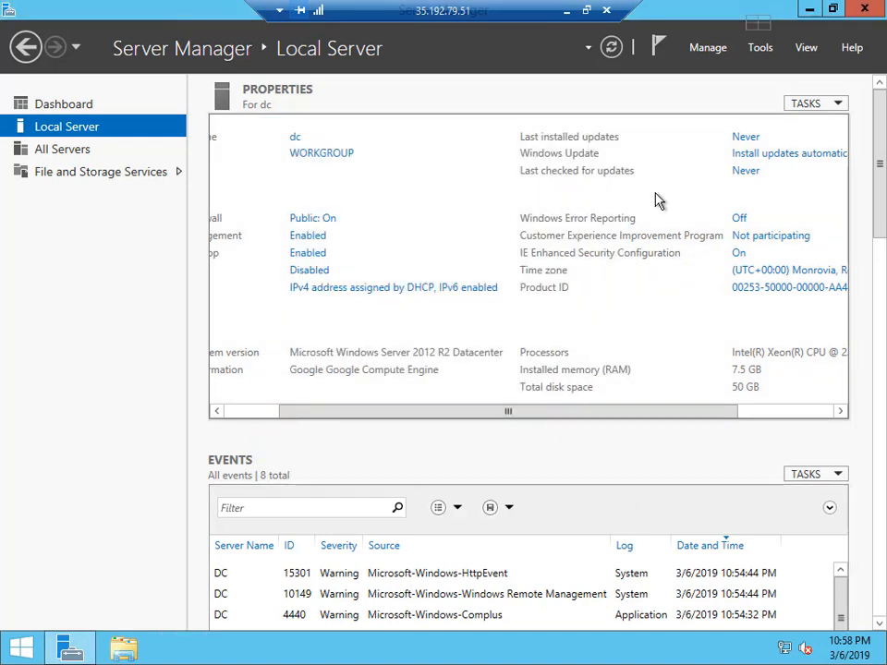
click(866, 11)
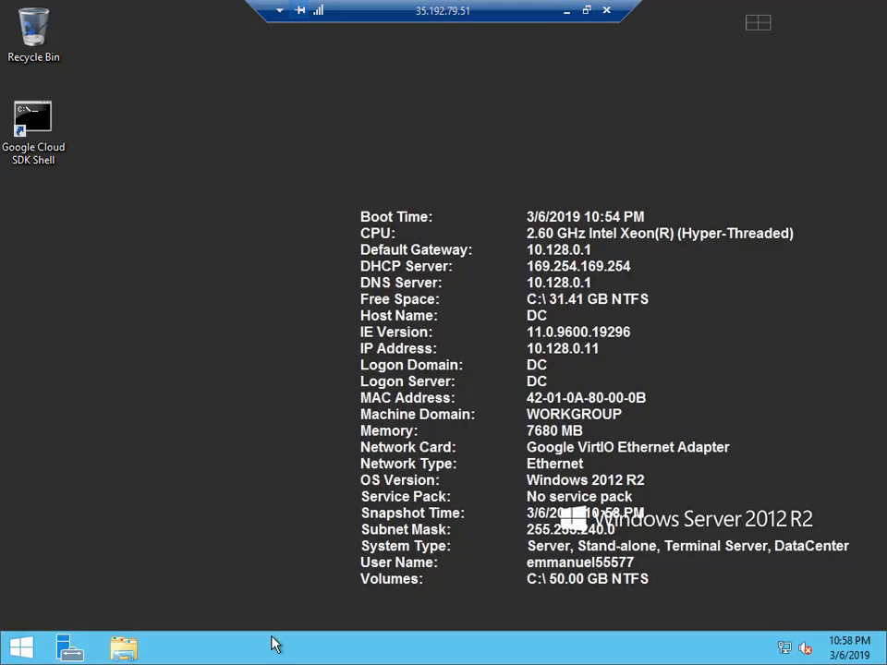
Step: Launch Internet Explorer on the remote server and maximize its window
click(5, 647)
click(135, 421)
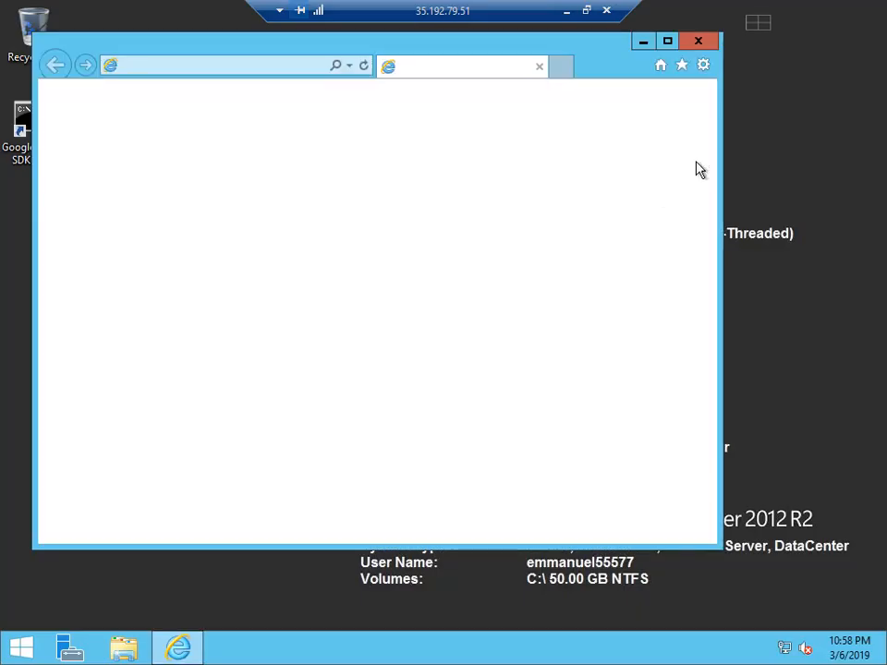
click(519, 427)
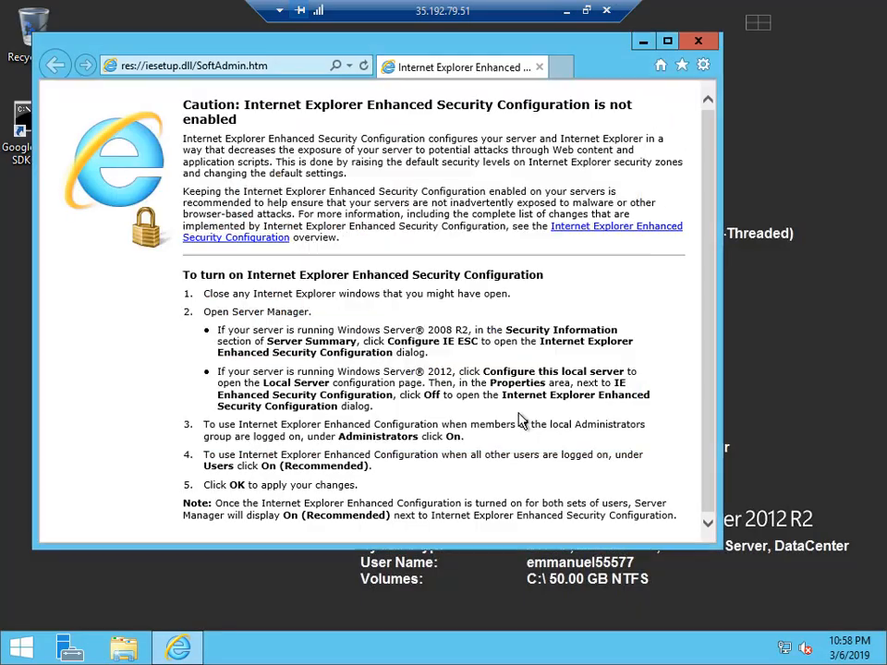
click(668, 43)
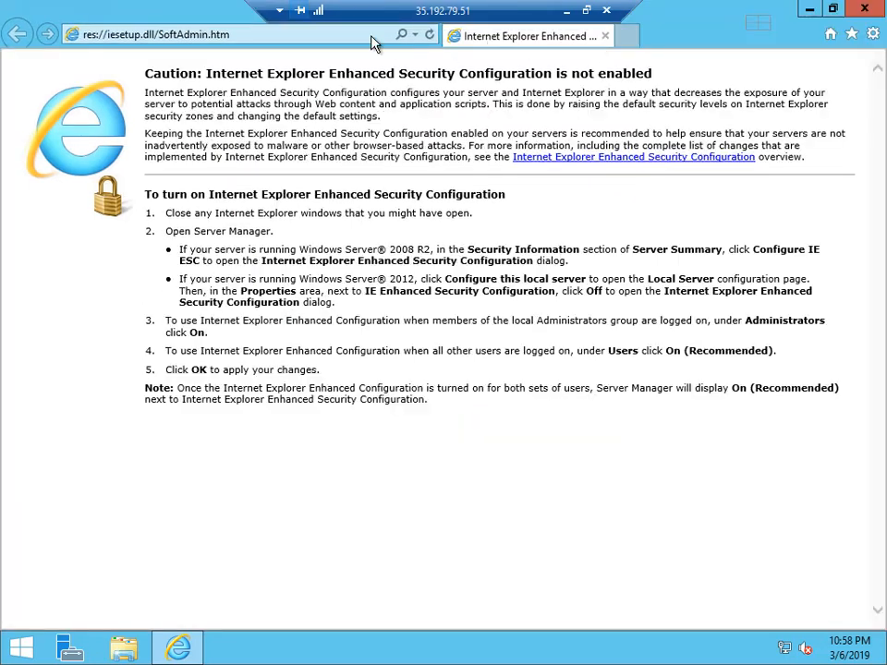
Step: Go to google.com and decline the offer to try Chrome
click(220, 34)
text(gp)
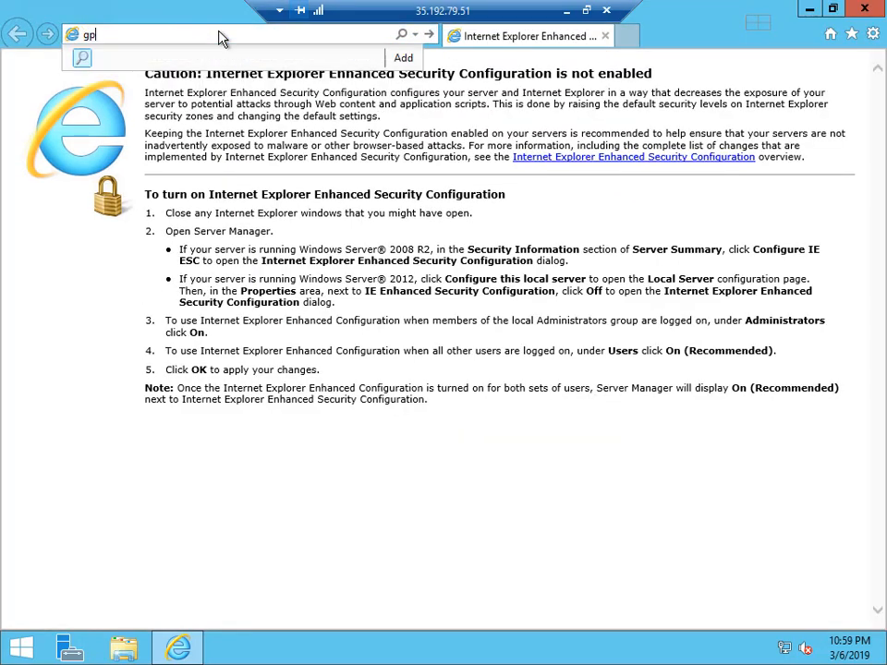
key(BackSpace)
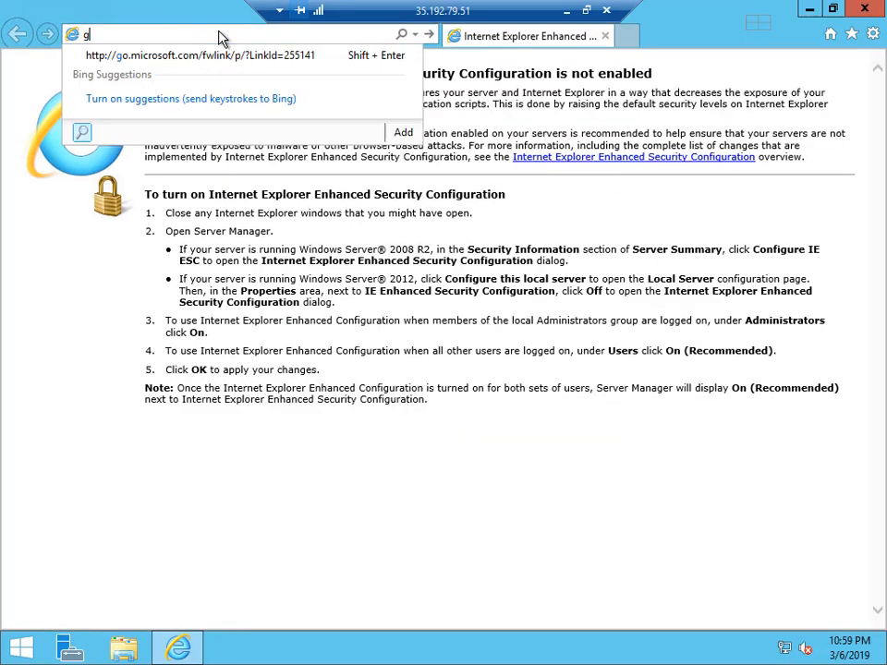
text(oogle)
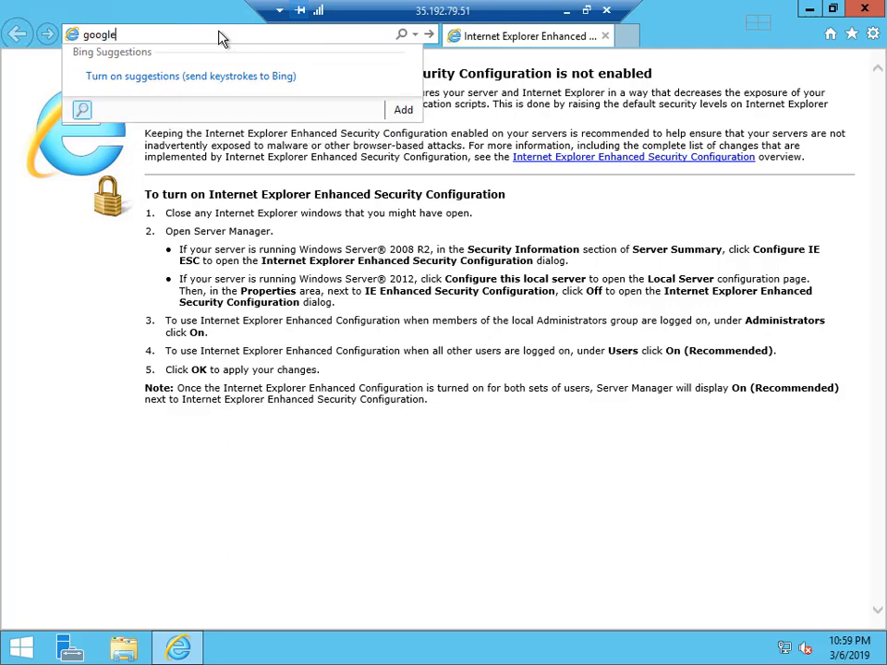
text(.com)
key(Return)
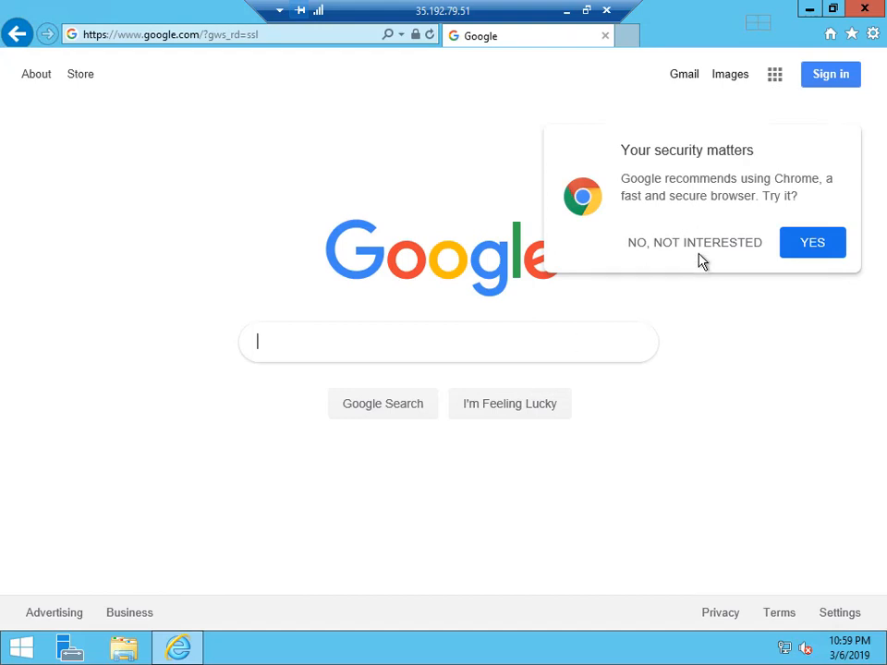
click(700, 242)
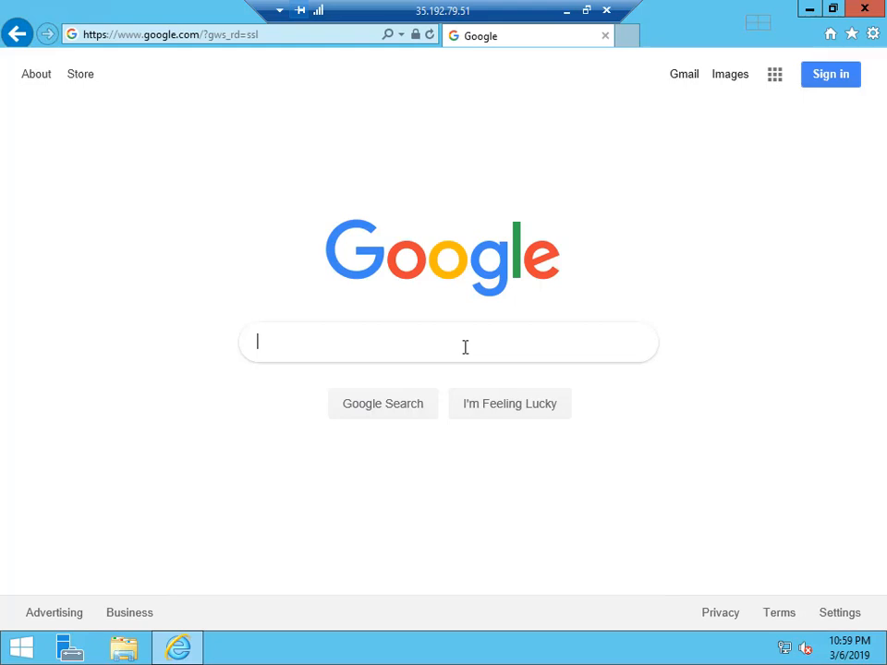
Step: Search Google for "wireshark download" and open the Wireshark download page on wireshark.org
text(witr)
key(BackSpace)
key(BackSpace)
text(re)
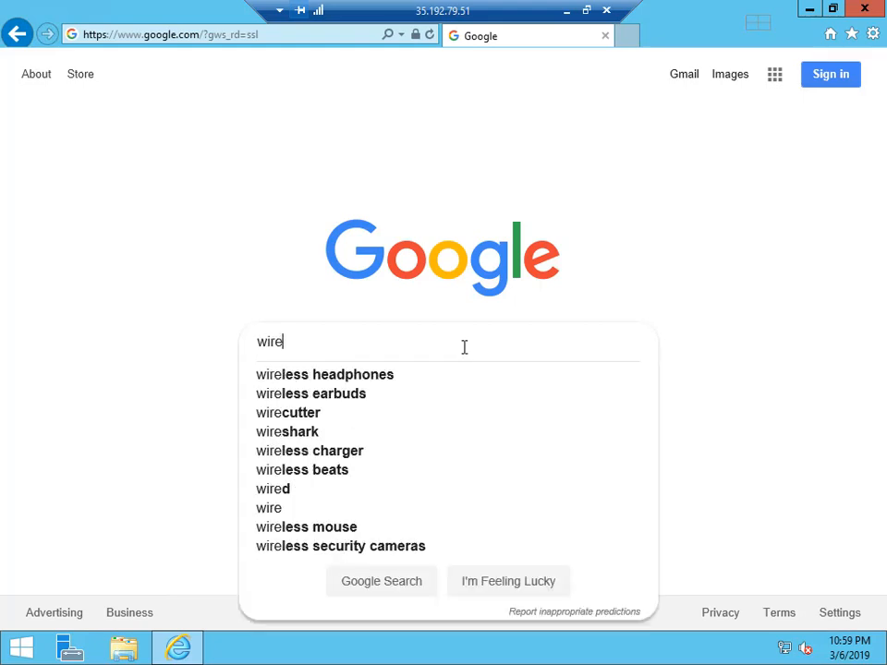
text(s)
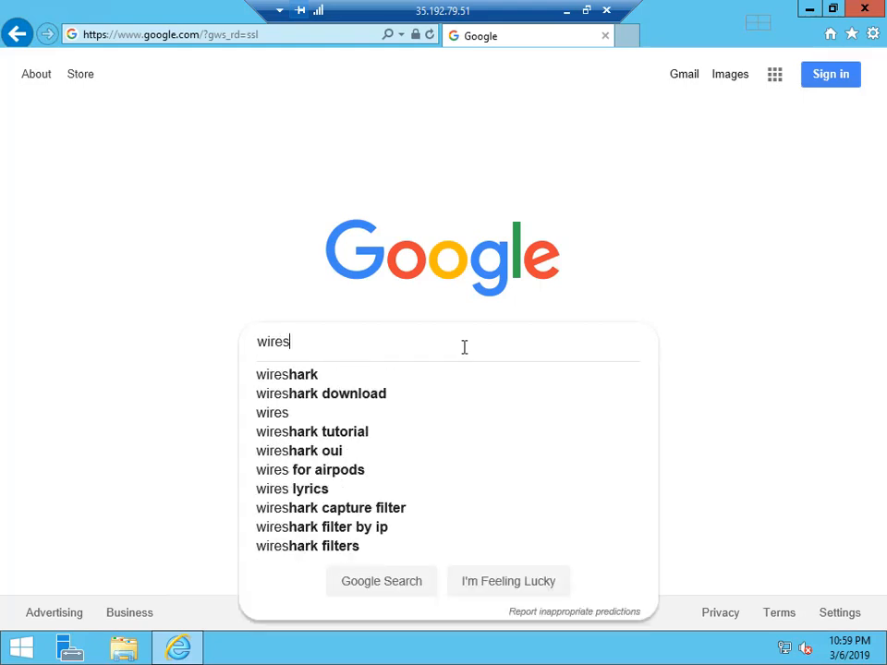
key(Down)
key(Down)
key(Return)
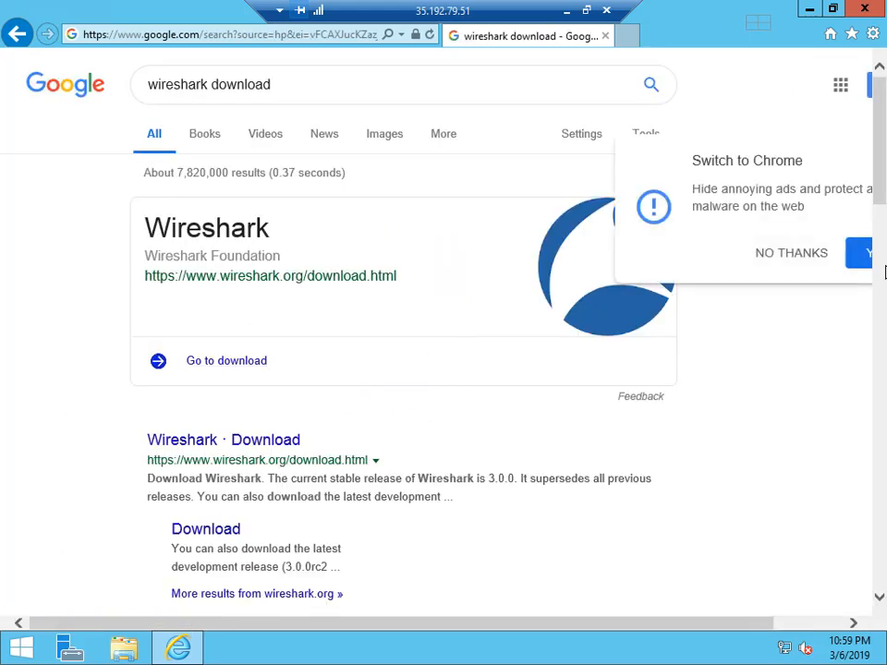
click(228, 443)
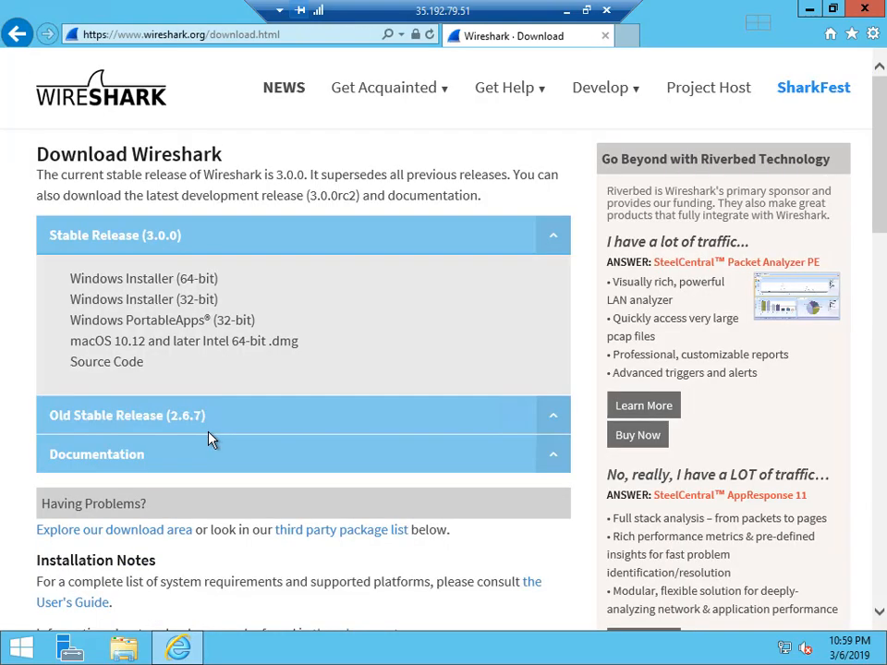
Step: Download and run the 64-bit Windows installer of Wireshark 3.0.0, allowing it to make changes to the computer
click(185, 286)
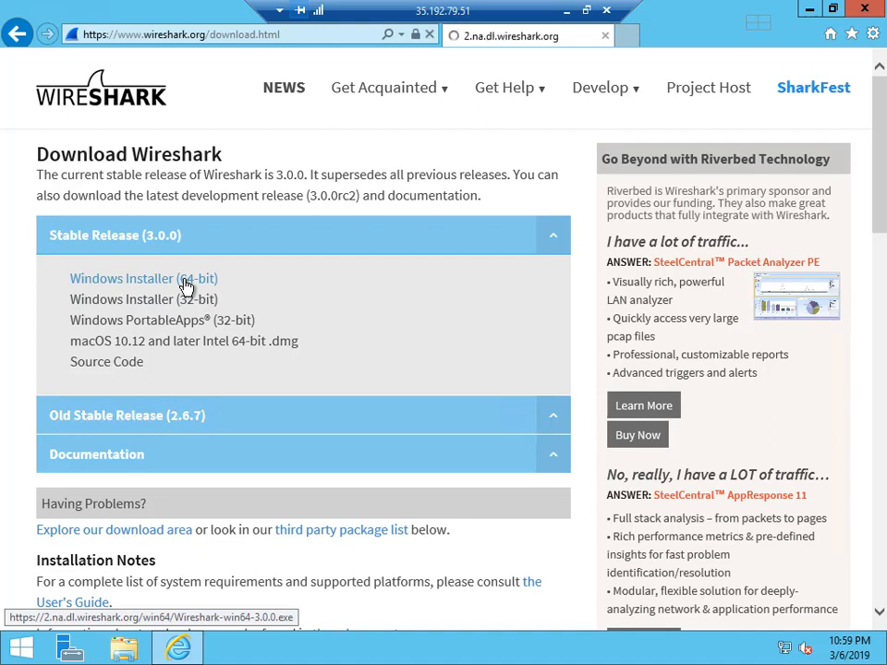
click(597, 611)
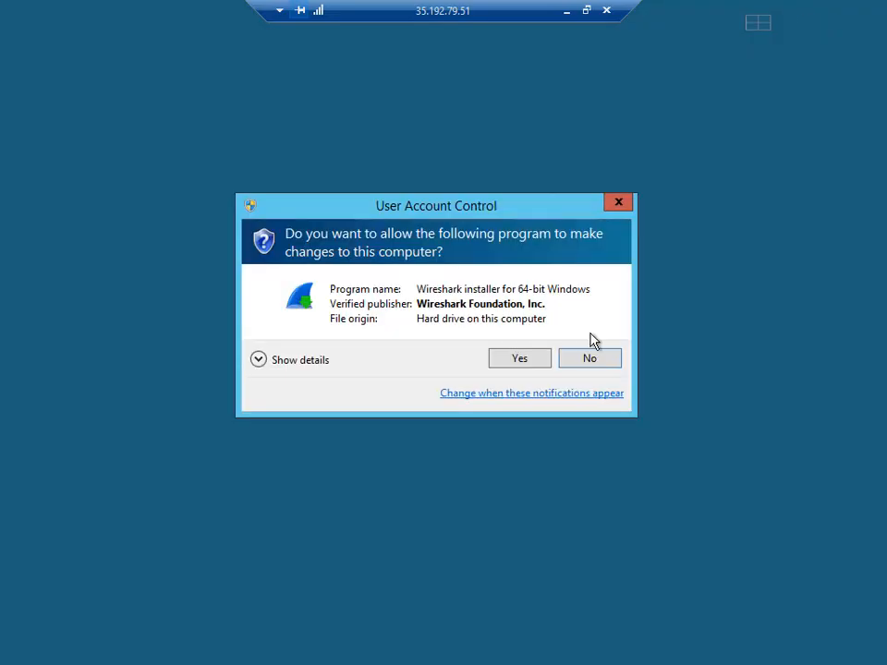
click(519, 359)
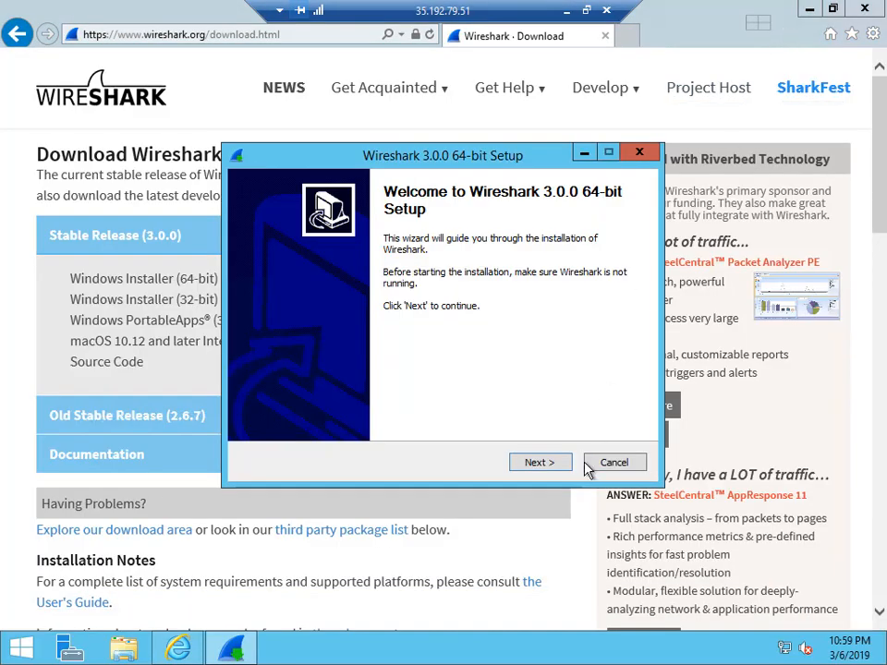
Step: Proceed through the Wireshark 3.0.0 setup with the default options and start installing it to C:\Program Files\Wireshark
click(560, 462)
click(568, 470)
click(568, 471)
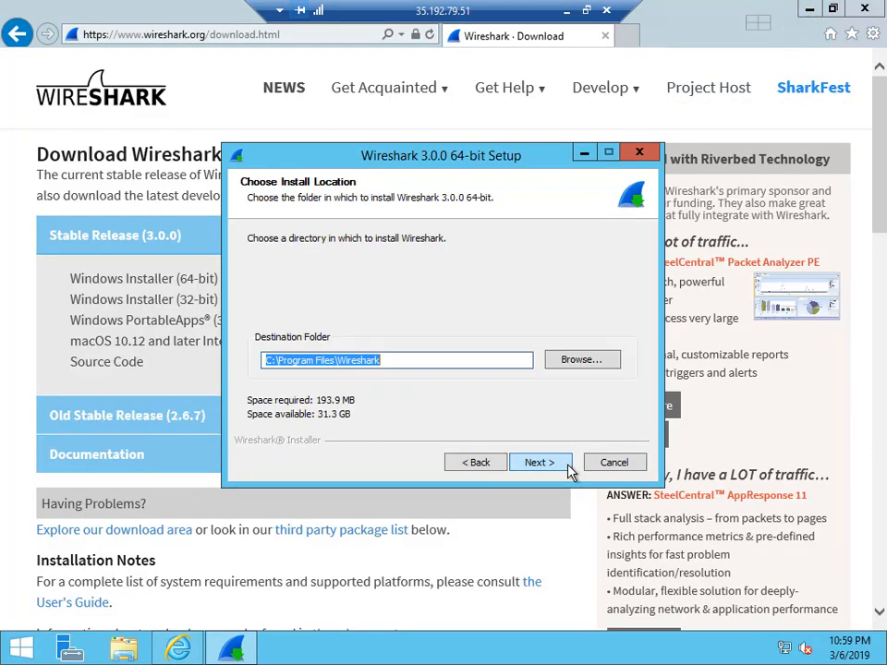
click(568, 470)
click(568, 471)
click(568, 470)
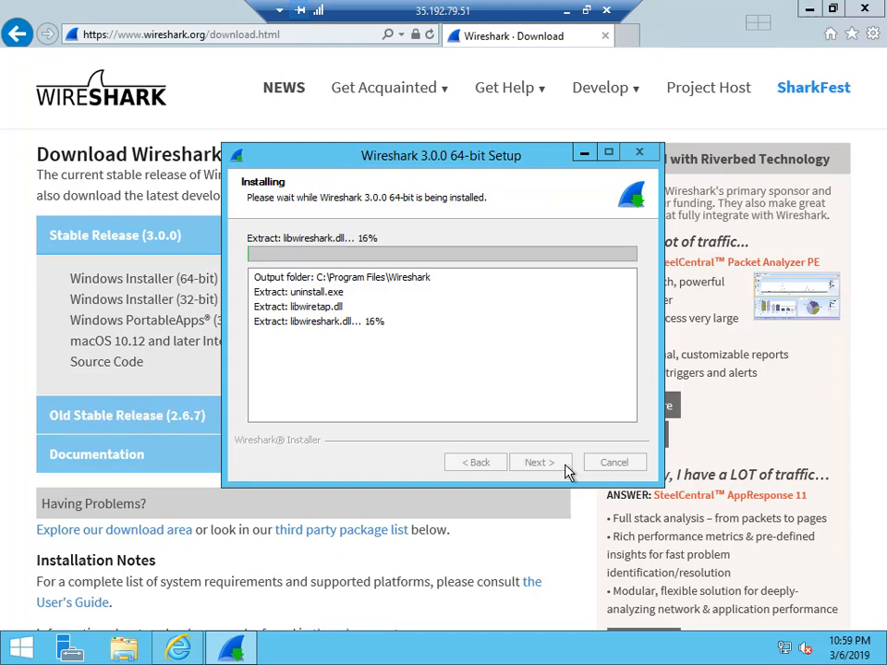
Step: Minimize the browser and start adding roles and features in Server Manager, using a role-based installation on the dc server
click(810, 11)
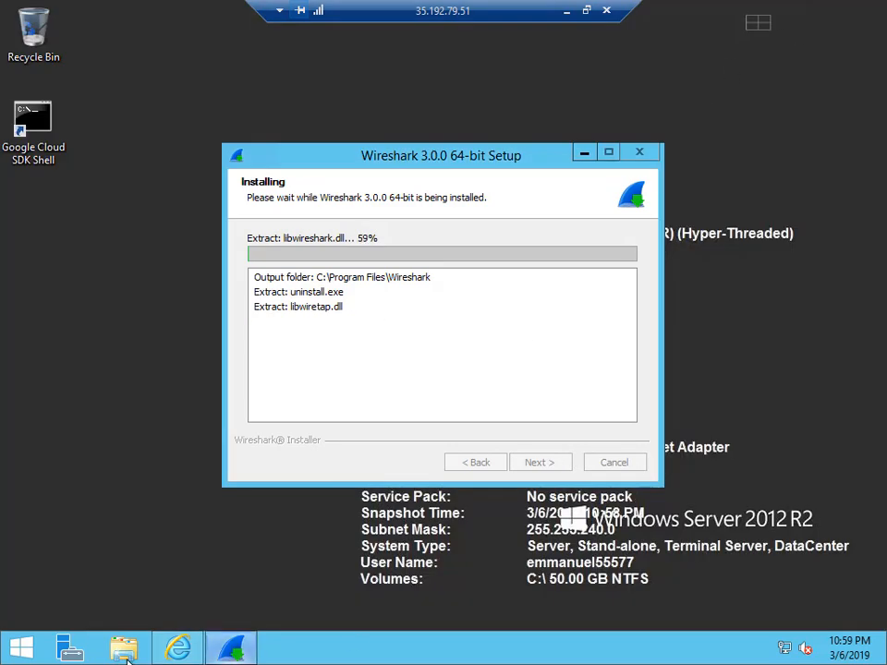
click(71, 652)
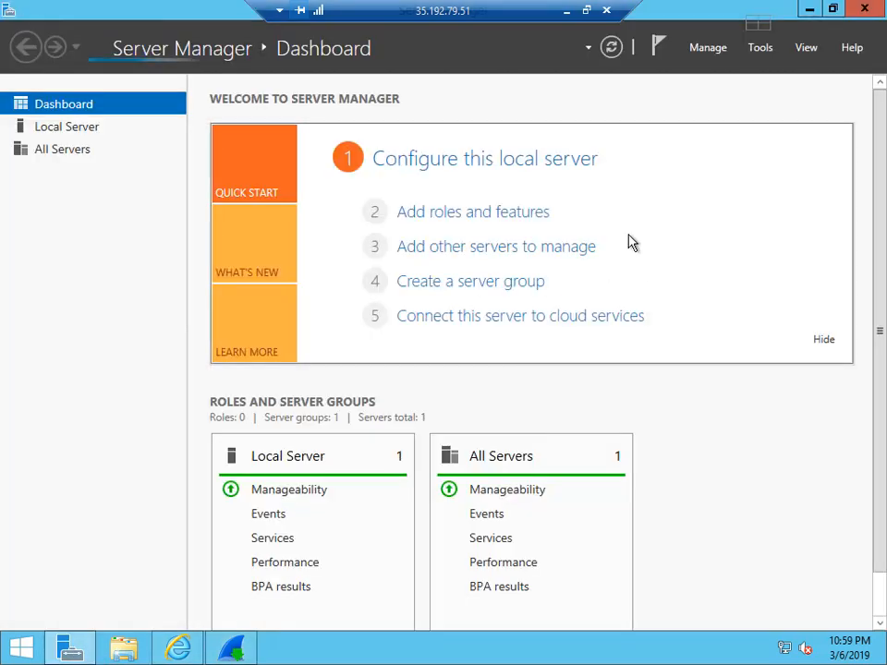
click(714, 49)
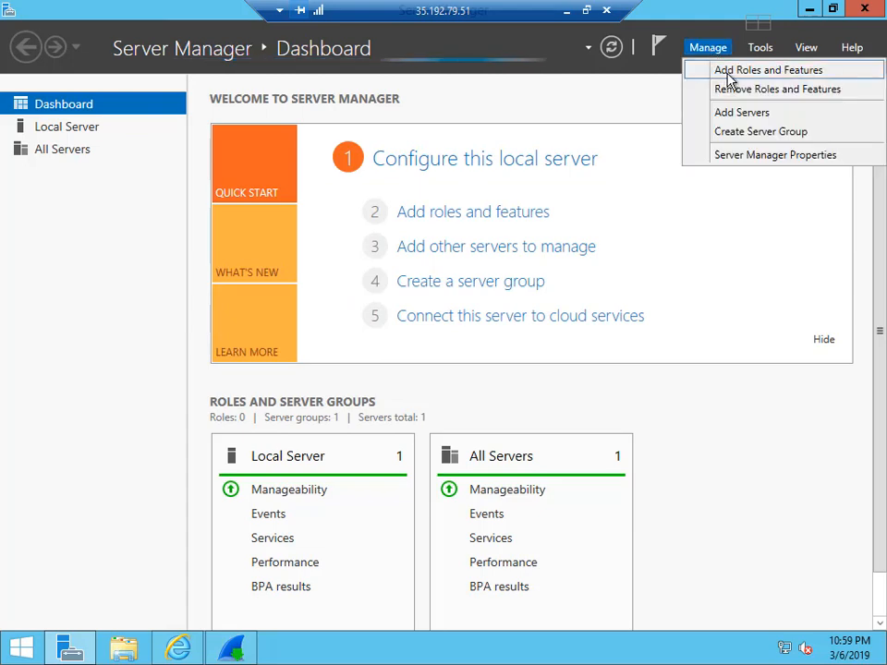
click(724, 71)
click(560, 536)
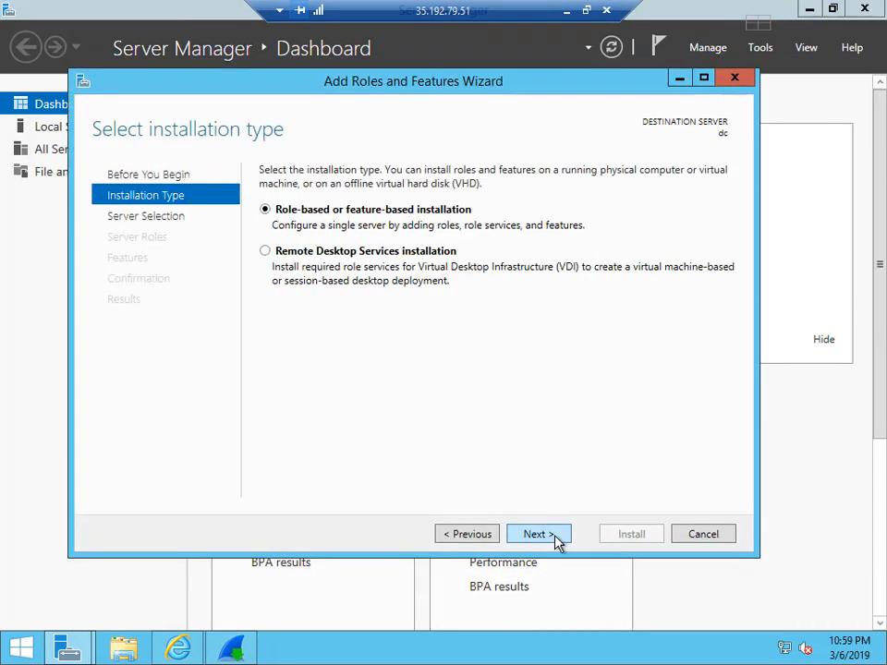
click(561, 538)
click(560, 538)
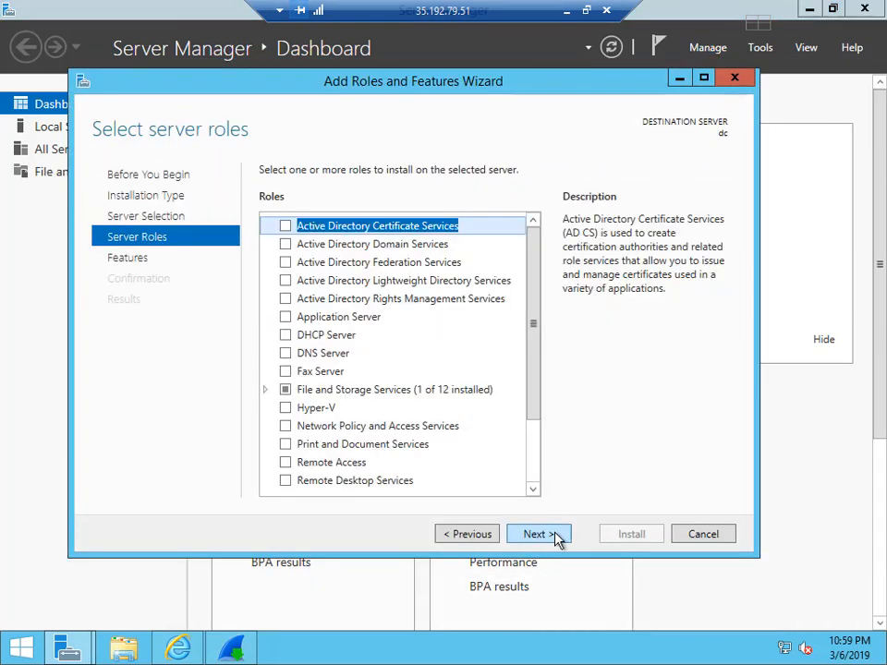
Step: Select the Active Directory Domain Services role with its required features and install it on dc
click(285, 246)
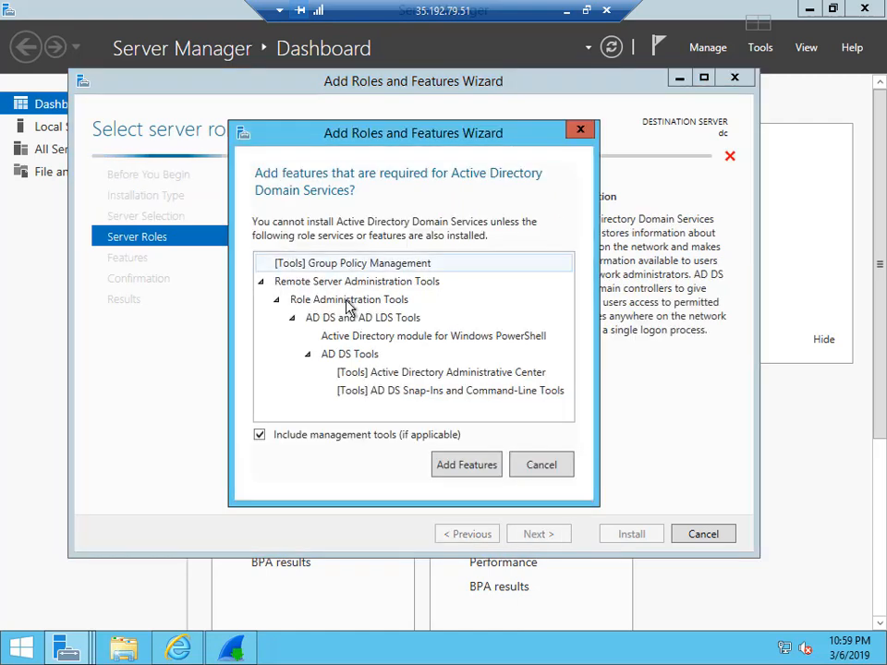
click(465, 466)
click(536, 534)
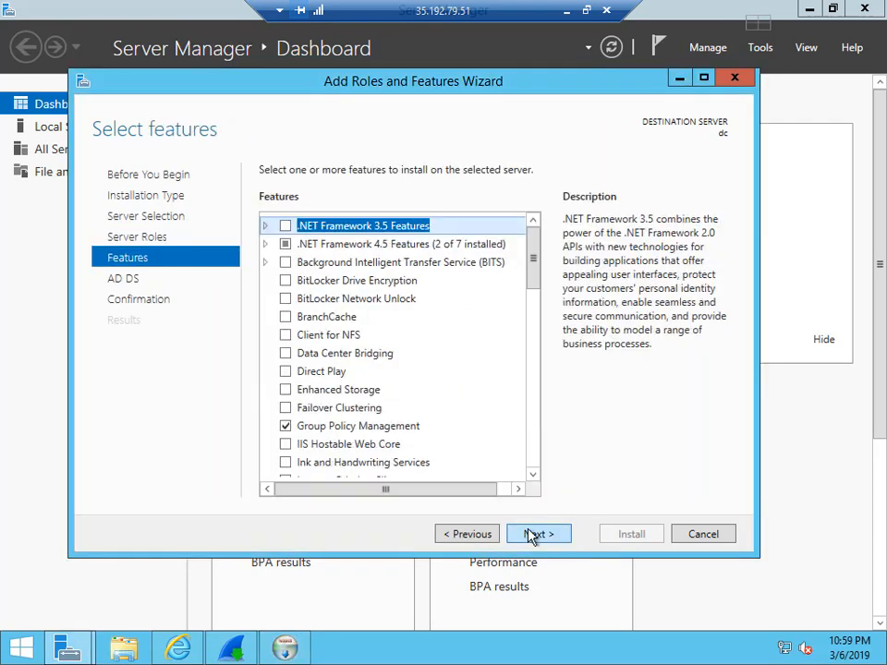
click(534, 537)
click(535, 537)
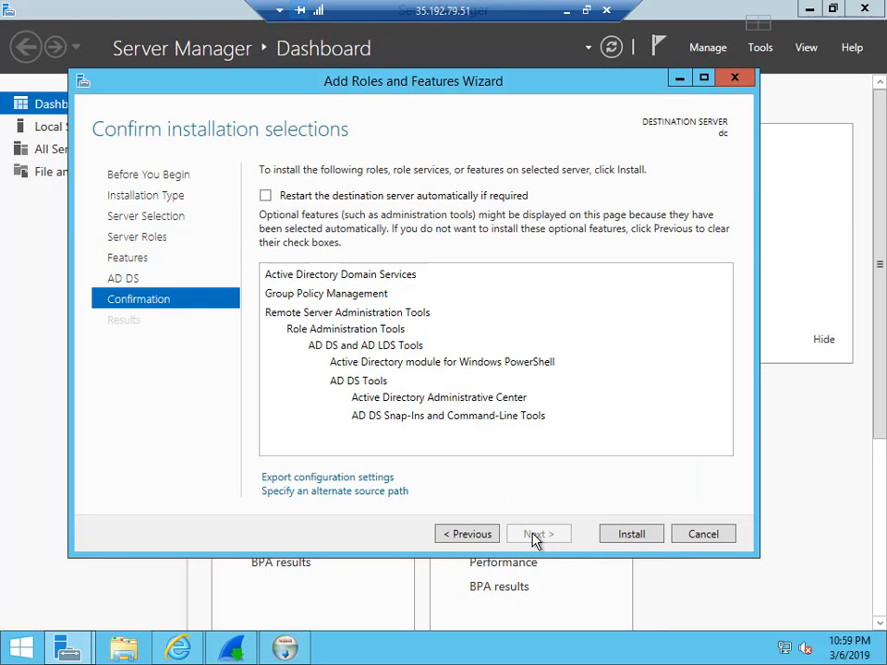
click(656, 540)
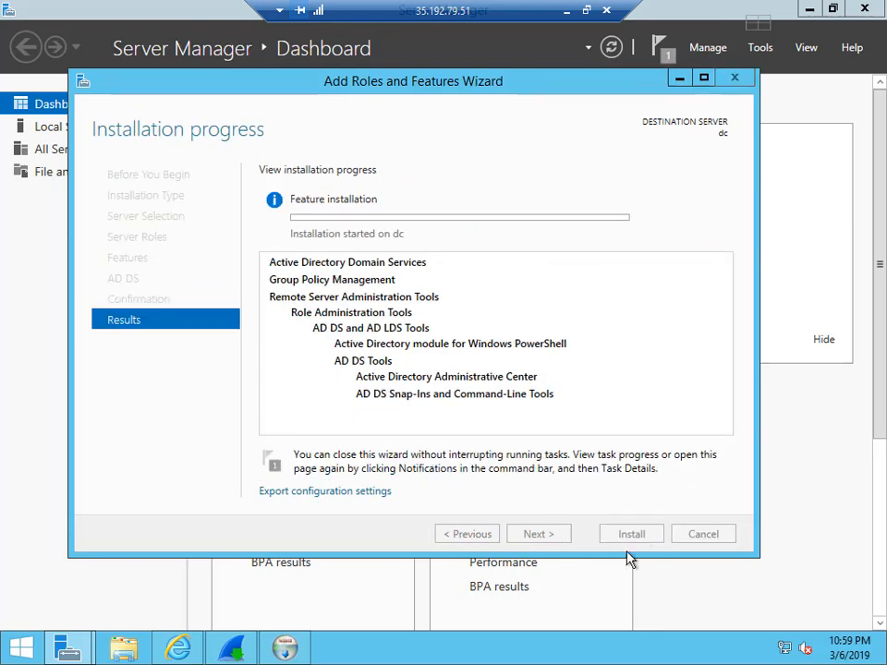
Step: Accept the Npcap 0.99-r9 license agreement, install Npcap with the default options and finish its setup
click(286, 647)
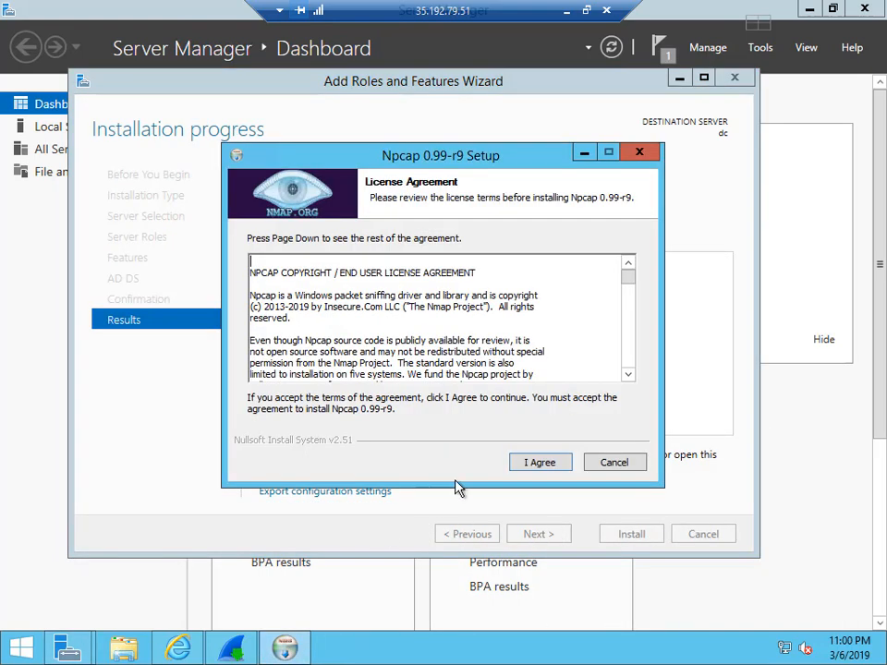
click(541, 464)
click(544, 463)
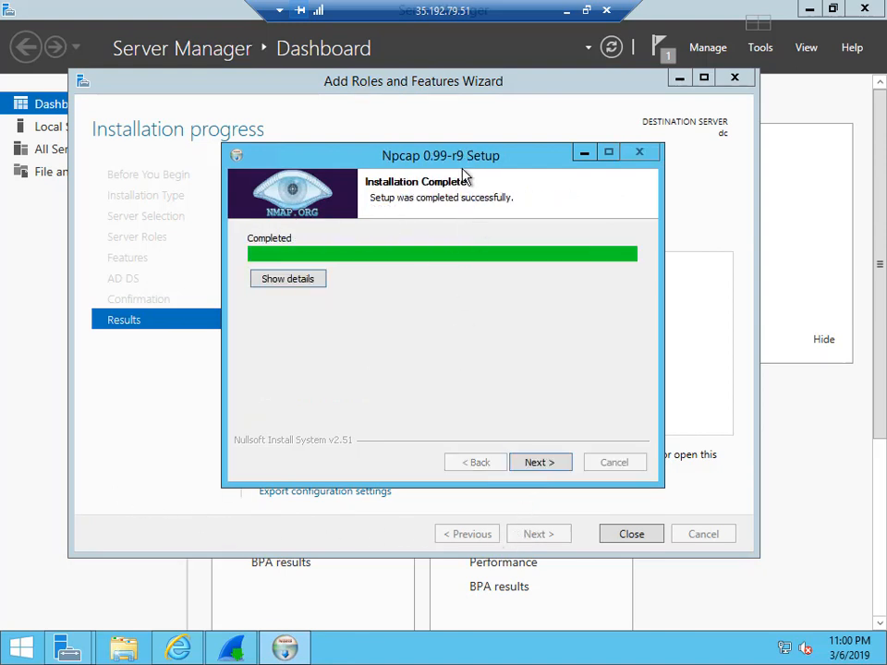
click(556, 469)
click(556, 470)
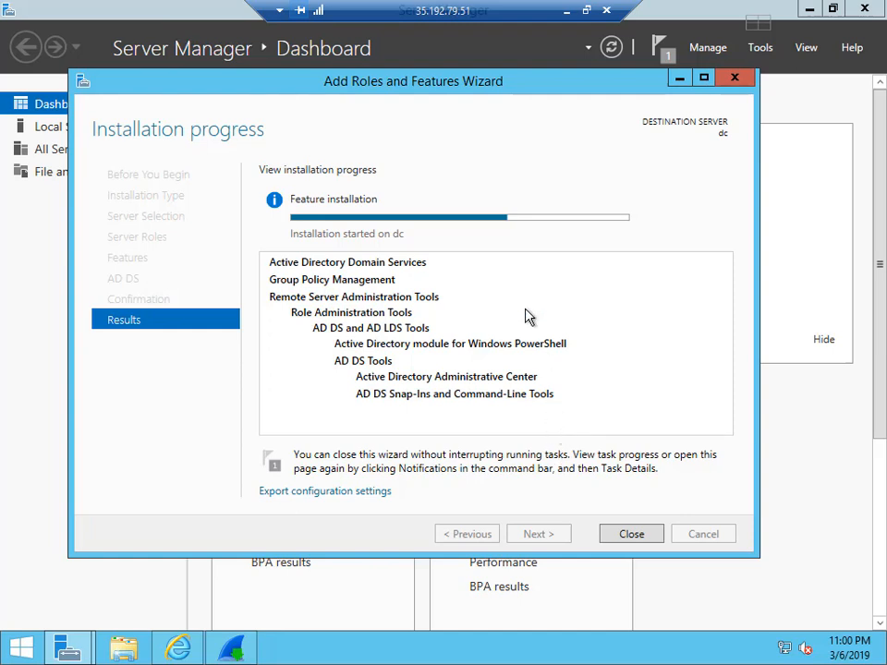
click(565, 20)
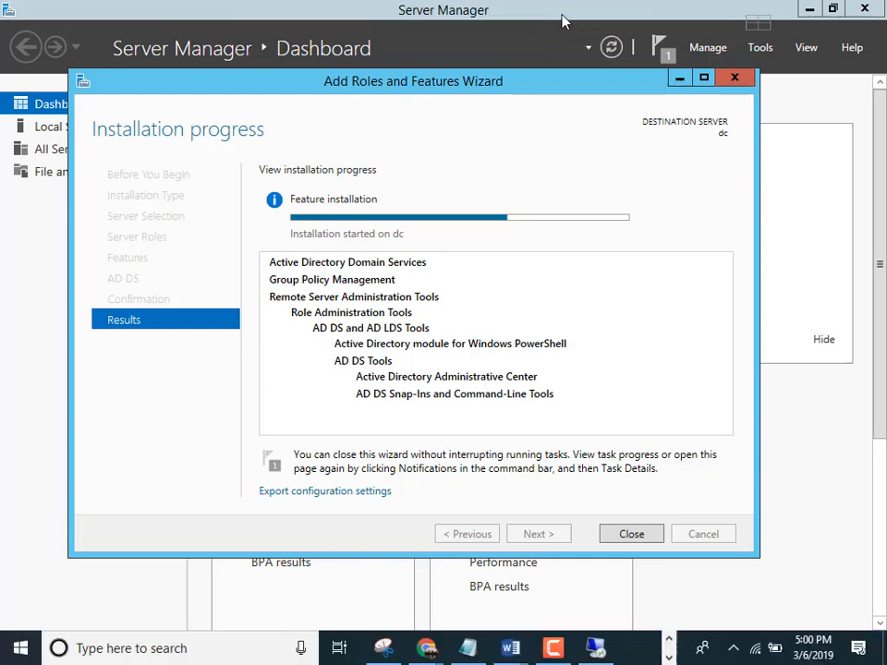
mouse_move(555, 652)
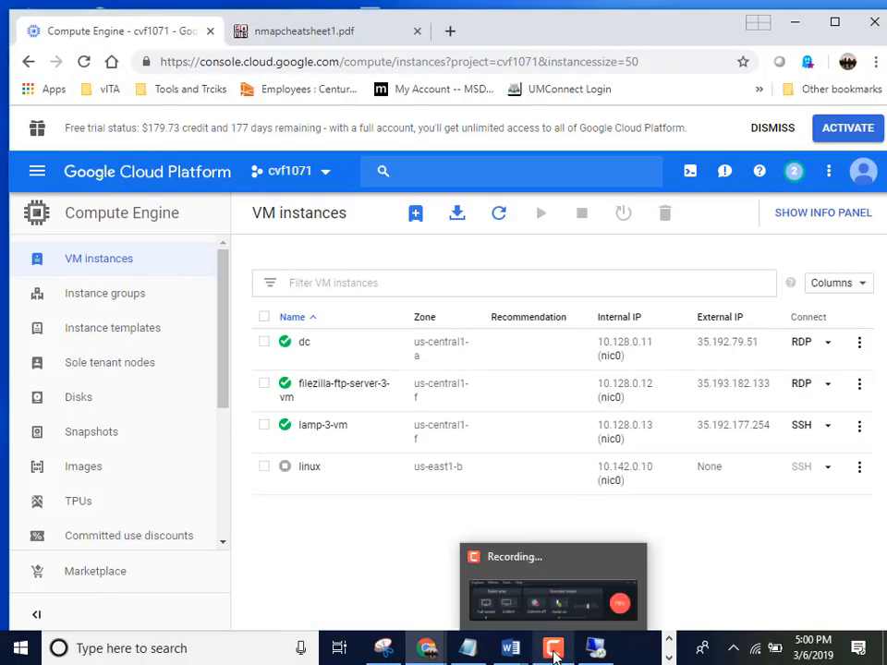
click(529, 561)
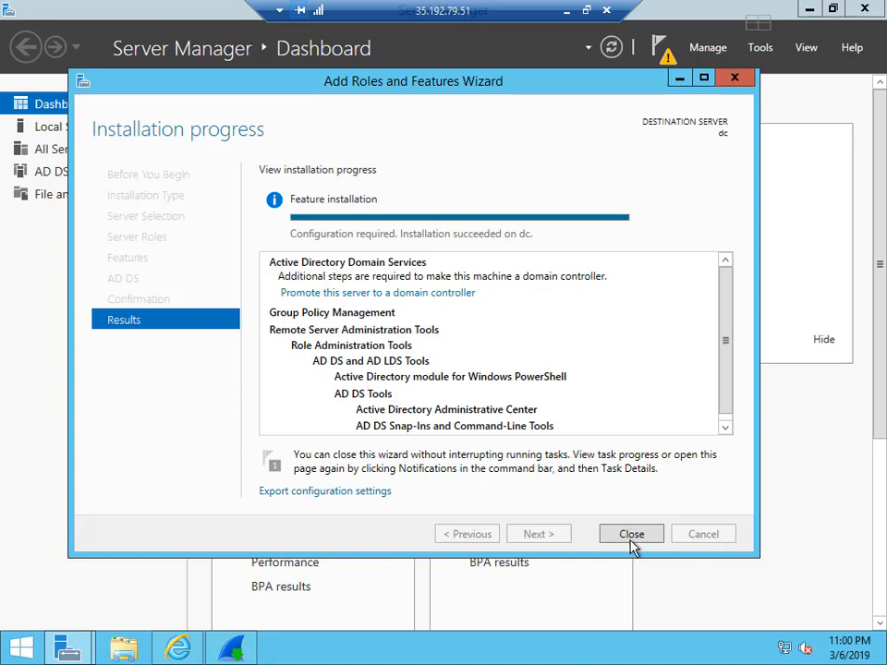
Step: Close the Add Roles and Features Wizard and finish the Wireshark setup without running Wireshark or showing the news
click(630, 538)
click(540, 463)
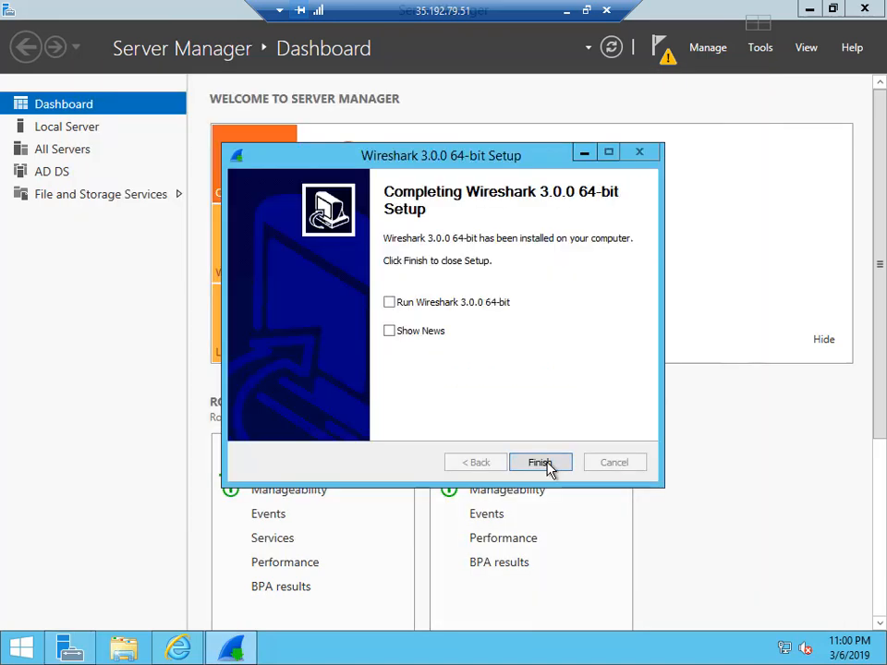
click(545, 464)
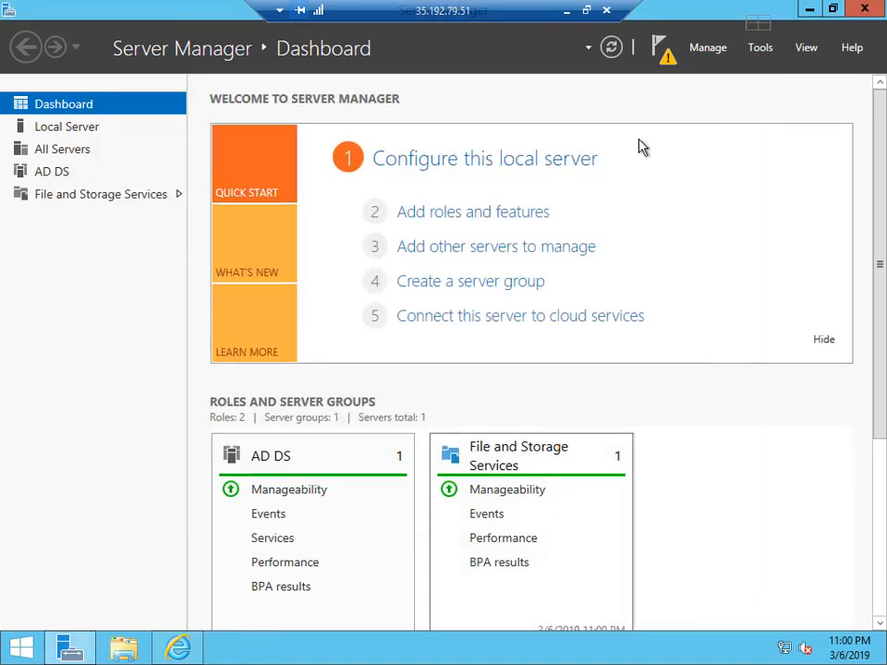
Step: Start promoting dc to a domain controller by adding a new forest with the root domain name Peace.org
click(671, 70)
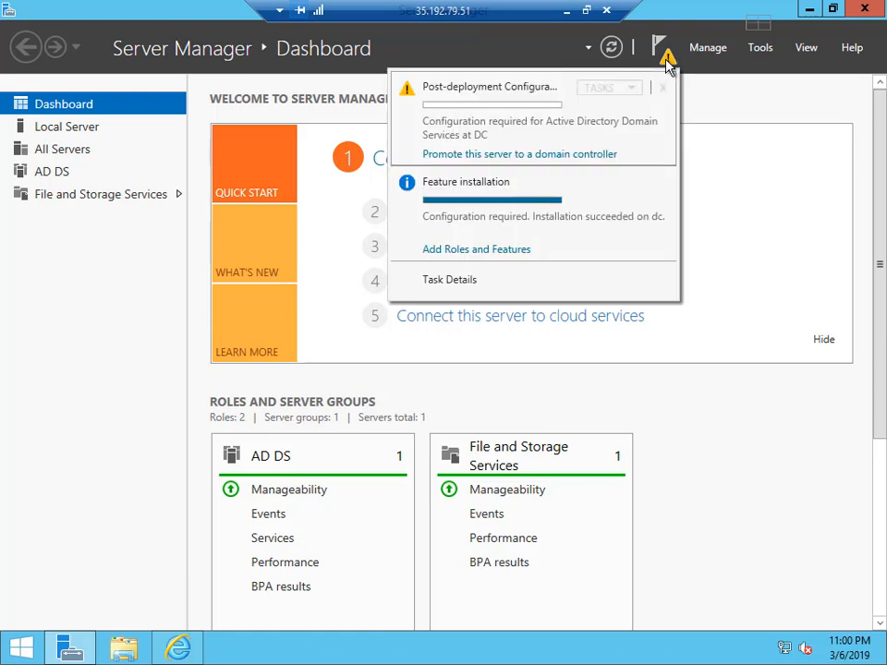
click(526, 155)
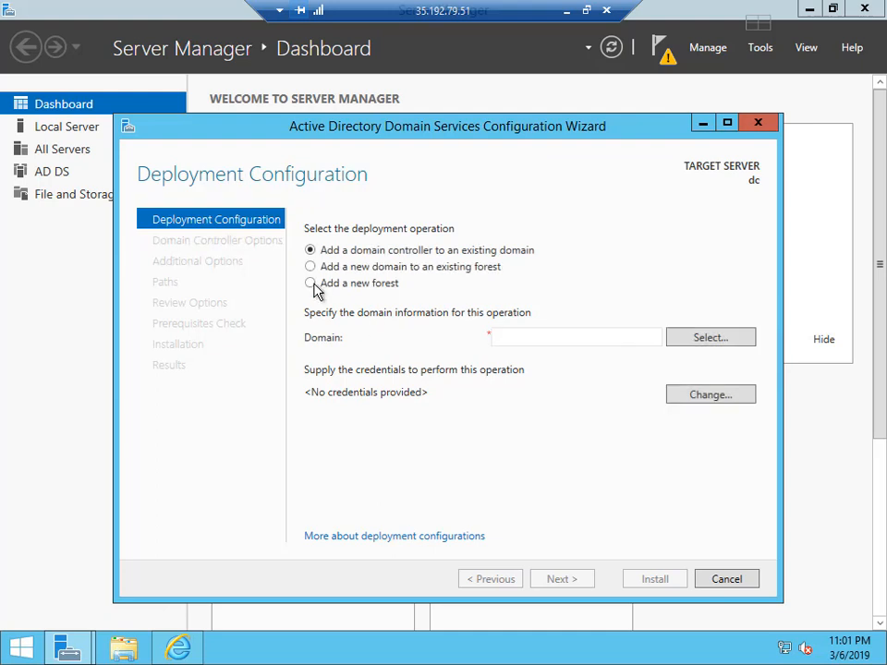
click(310, 284)
click(579, 337)
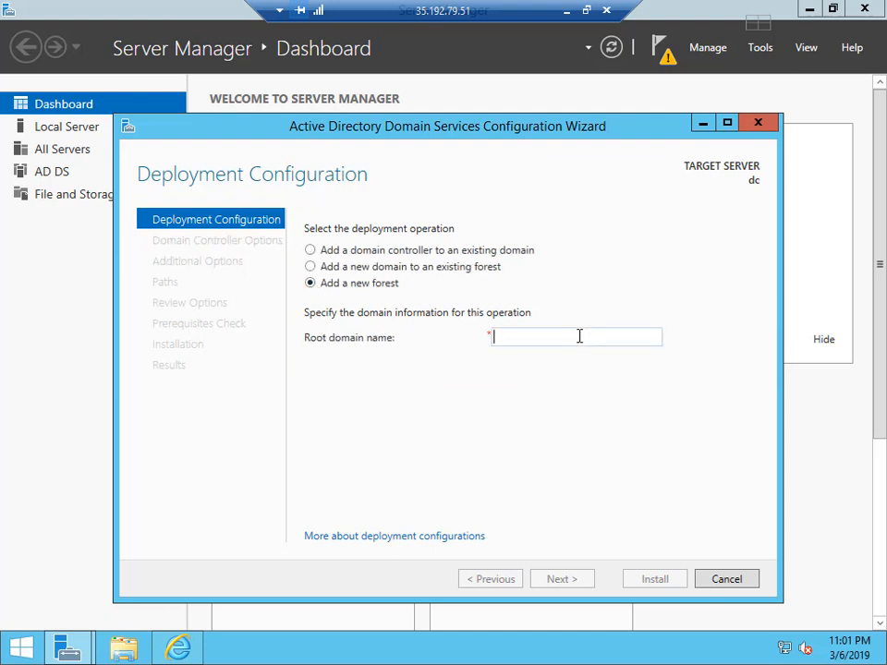
text(Peace.org)
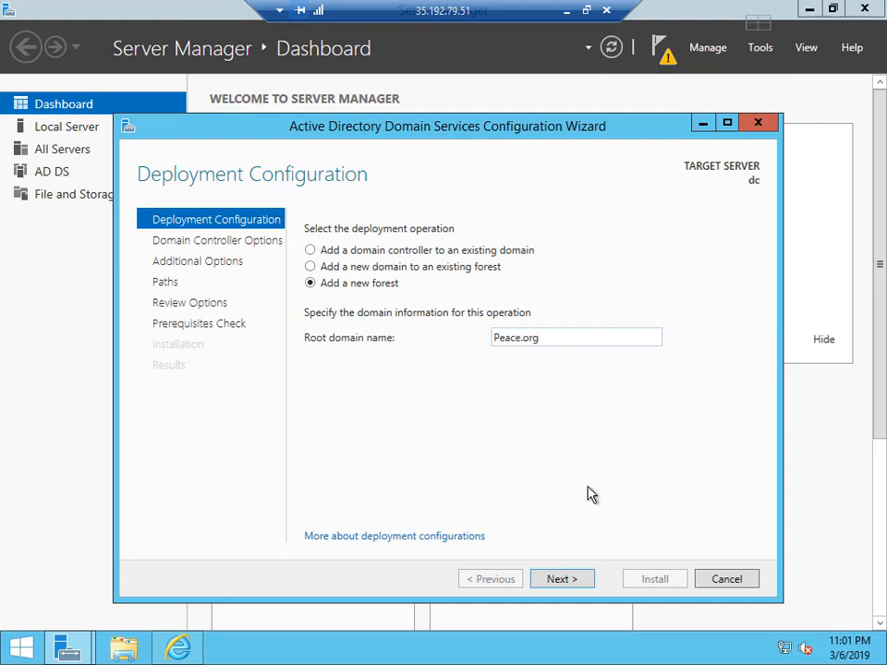
click(578, 579)
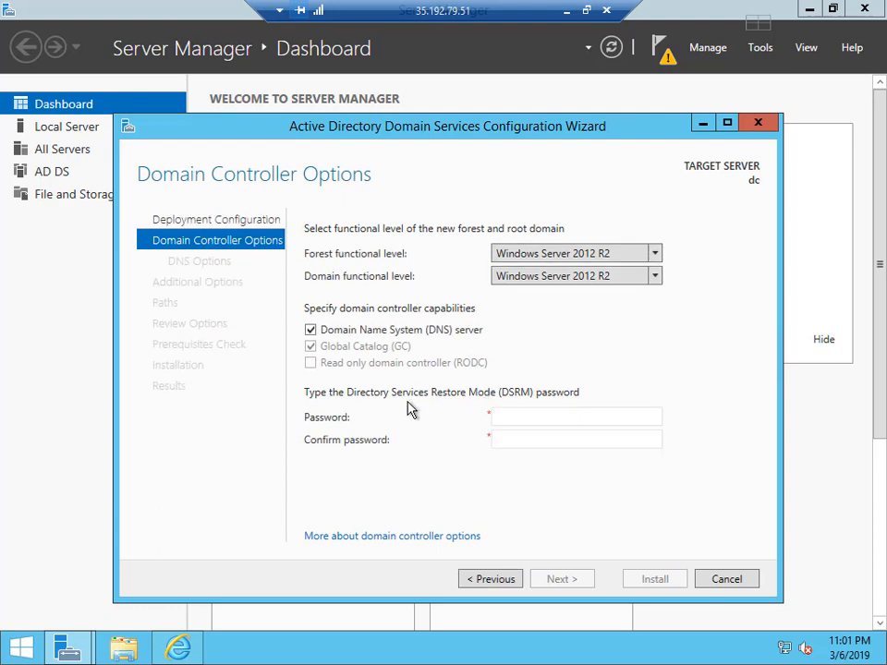
Step: Enter and confirm the Directory Services Restore Mode password, and continue to the DNS options
click(542, 420)
text(••••••)
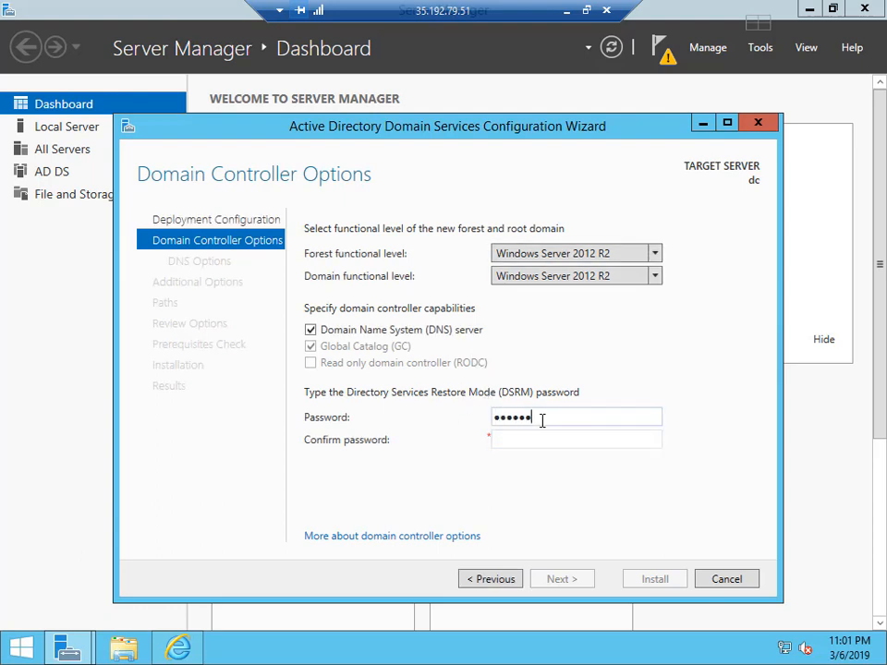
text(••)
key(Tab)
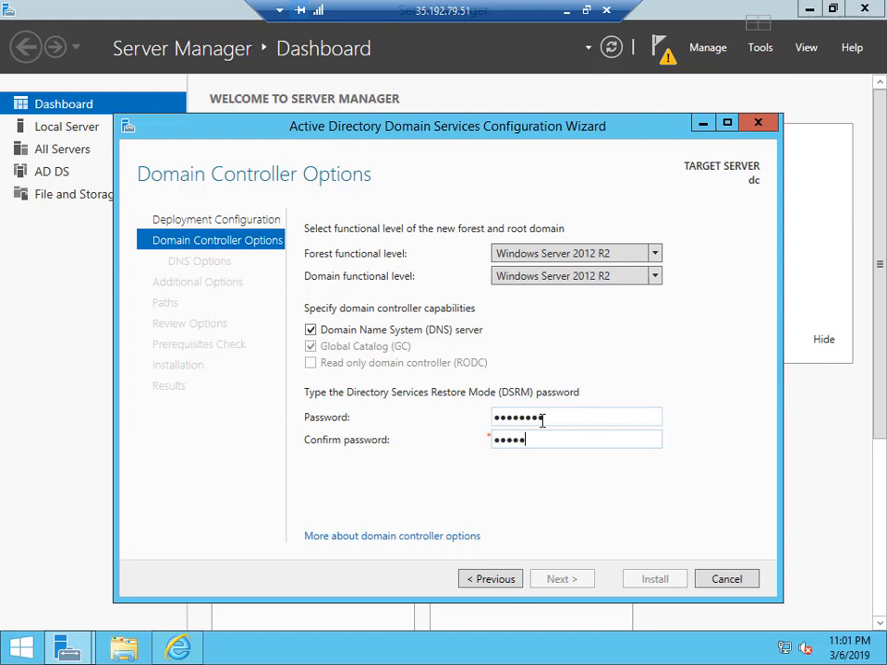
text(••••••••)
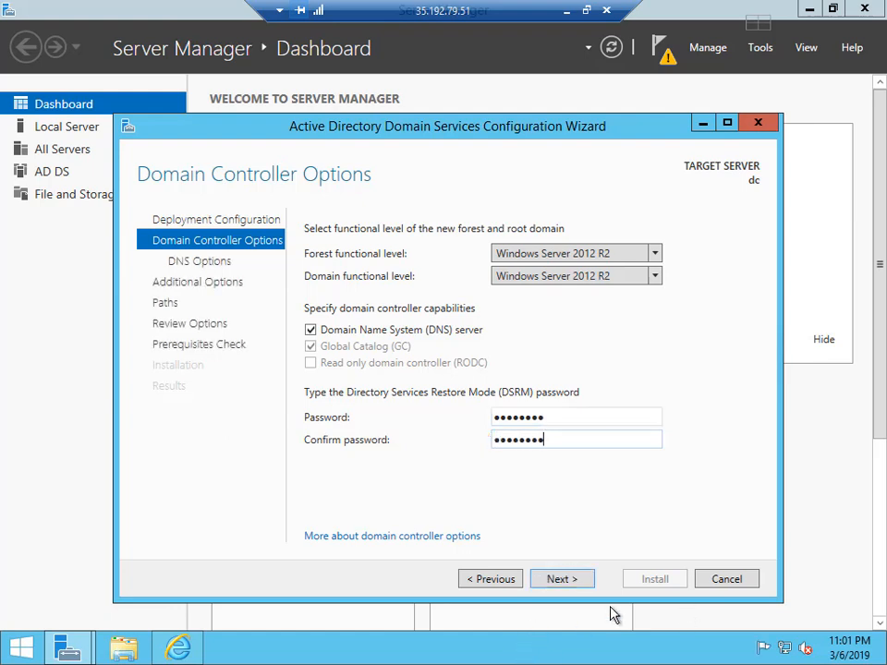
click(575, 586)
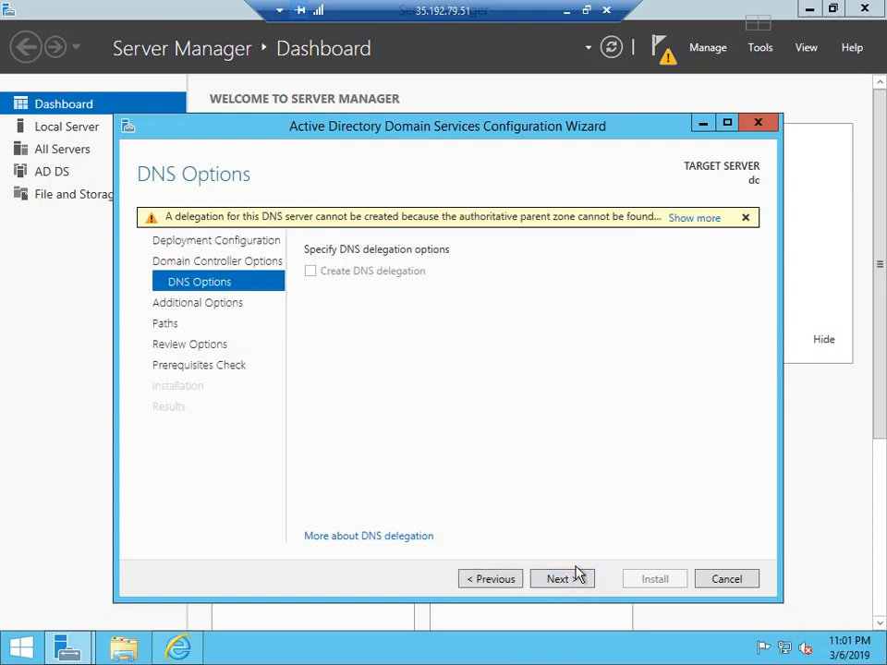
Step: Keep the default DNS options, NetBIOS domain name PEACE and AD DS folder paths, and proceed through the review to the prerequisites check
click(575, 586)
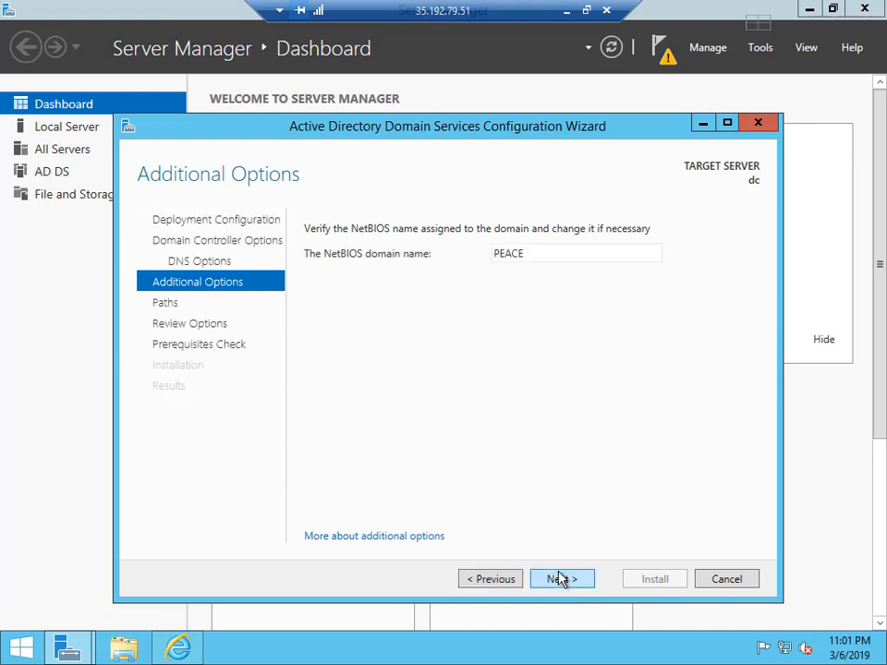
click(559, 579)
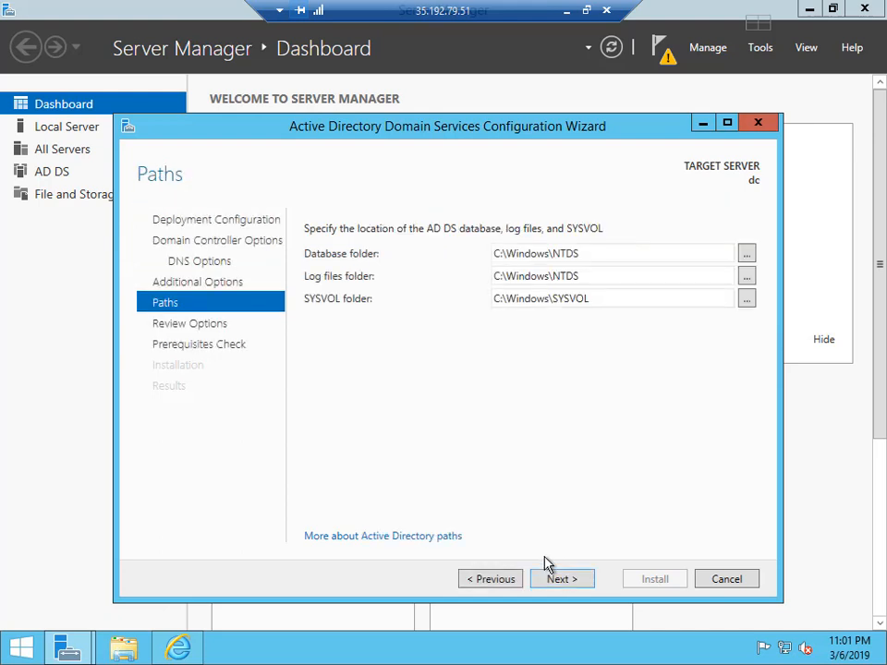
click(558, 580)
click(570, 585)
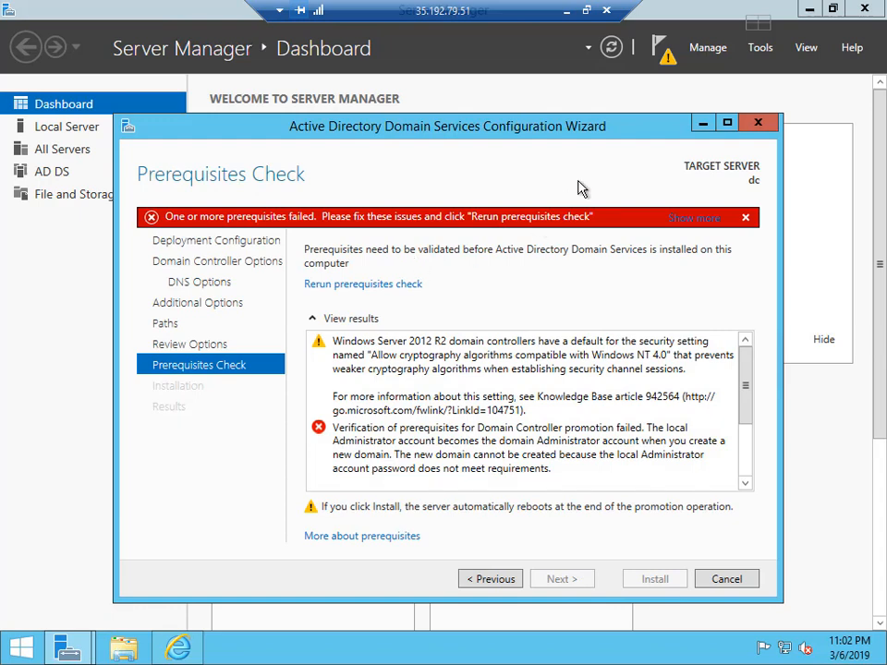
Step: Open Computer Management on the dc server and display the local user accounts
click(760, 48)
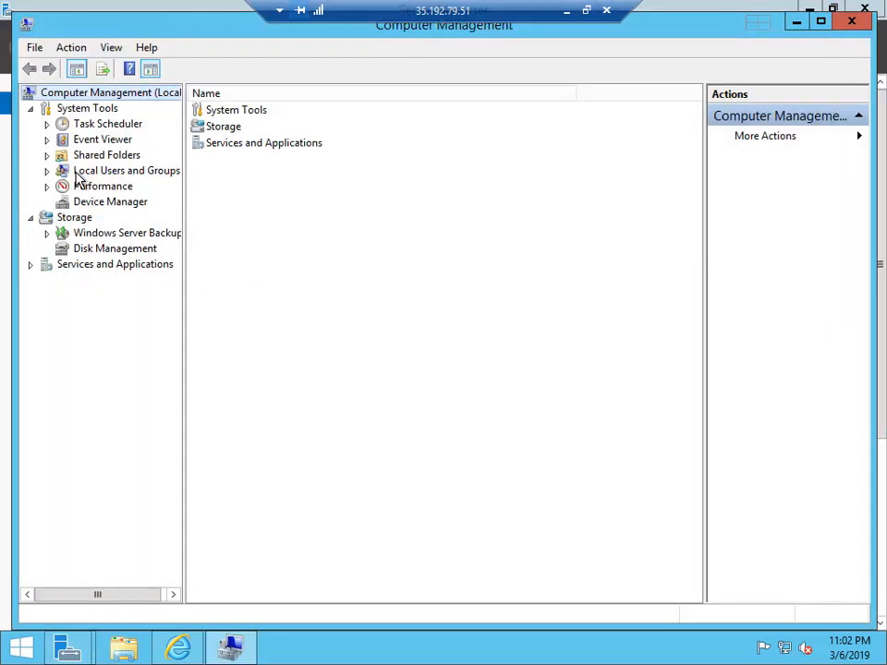
click(79, 173)
click(46, 171)
click(101, 186)
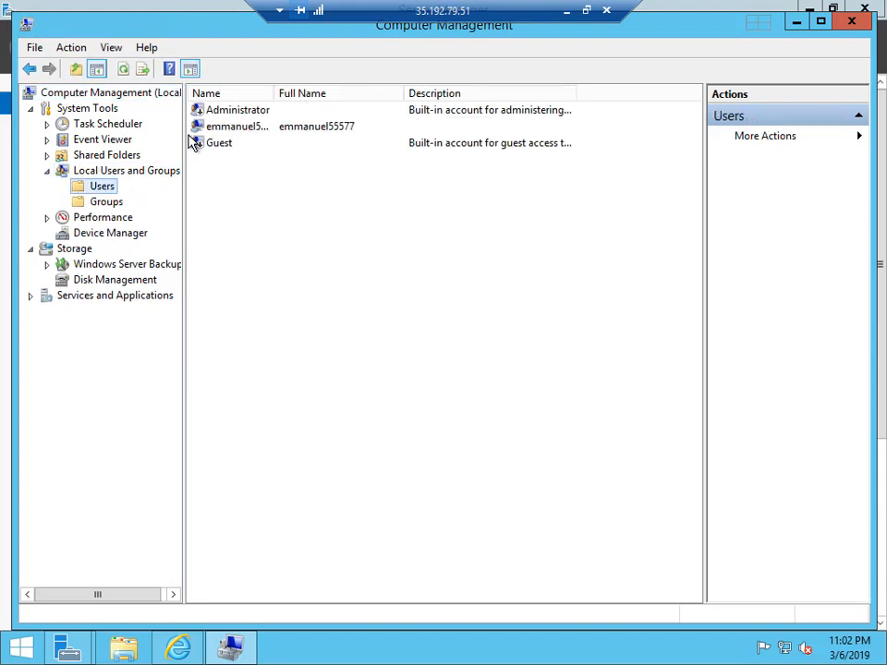
Step: Set and confirm a new password for the local Administrator account, and close Computer Management
click(253, 112)
right_click(254, 111)
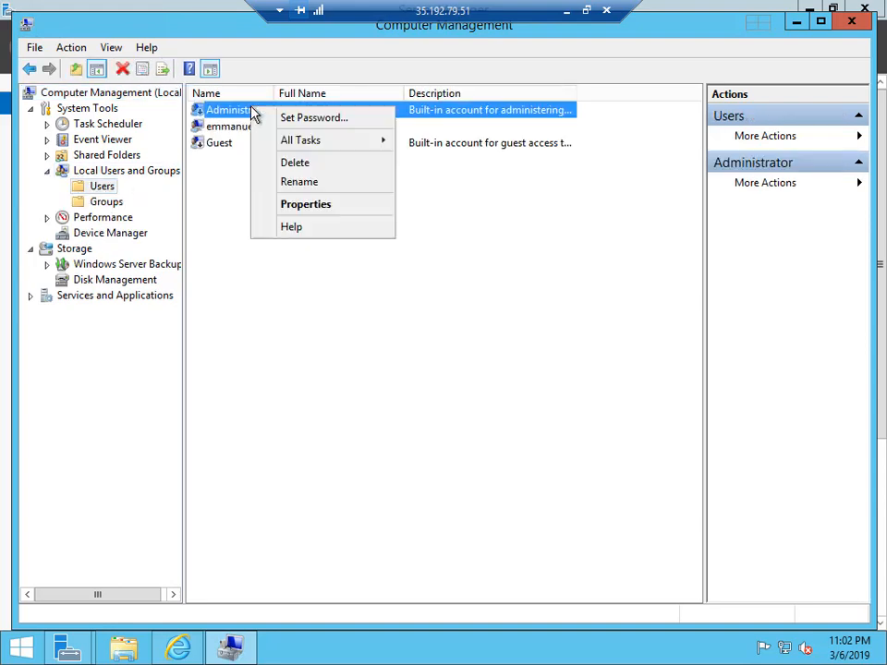
click(317, 120)
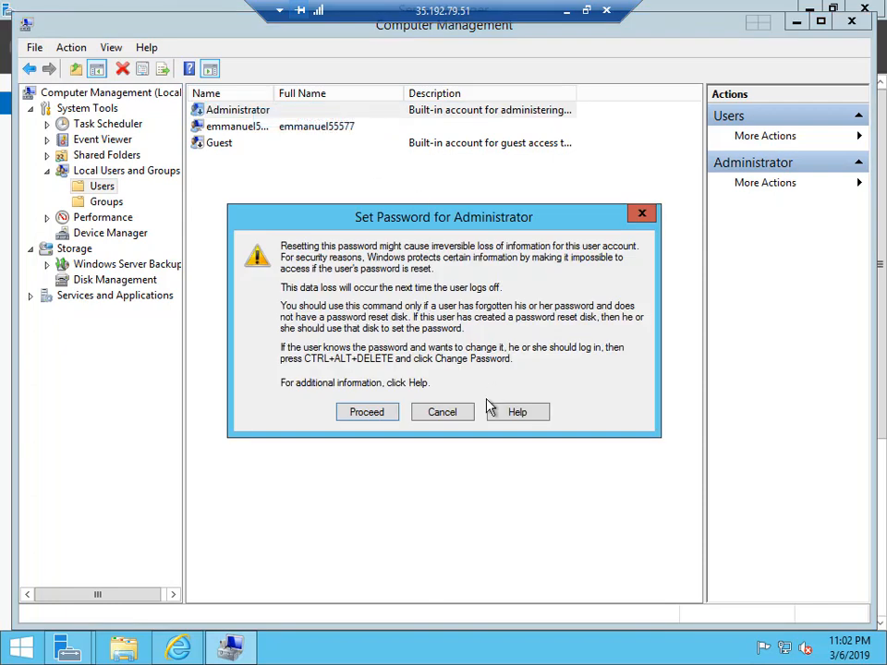
click(365, 413)
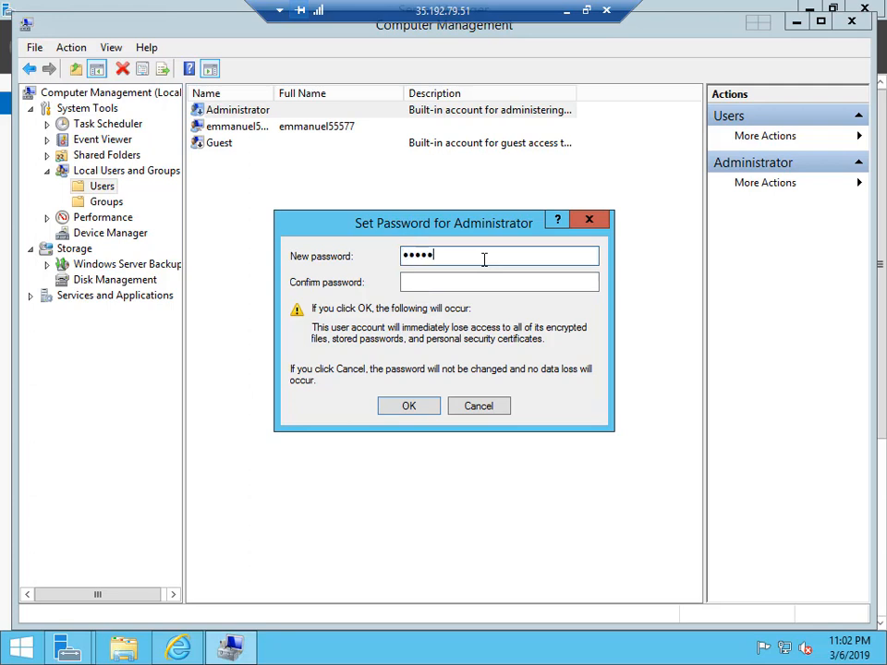
key(Tab)
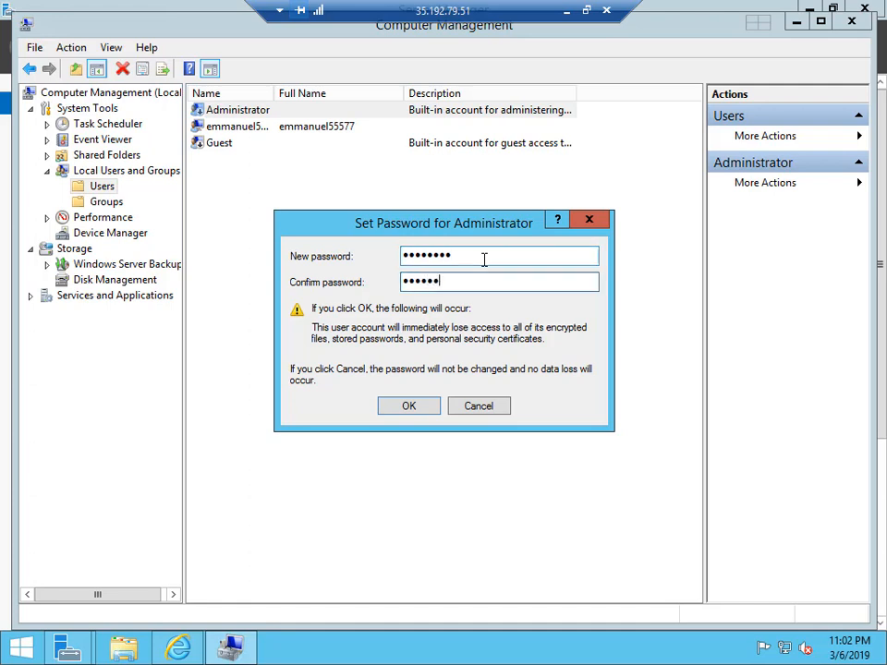
click(408, 410)
click(504, 370)
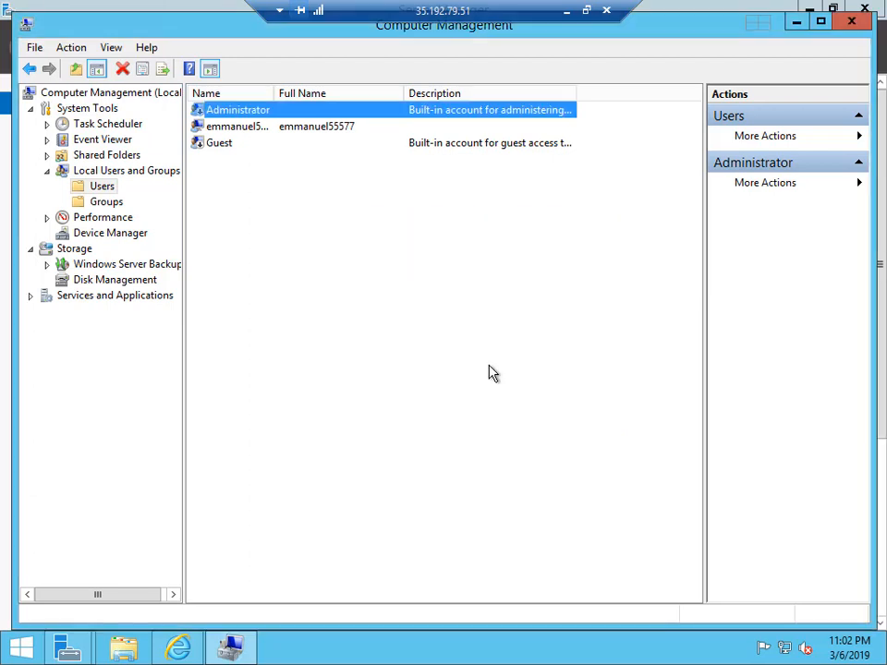
click(851, 21)
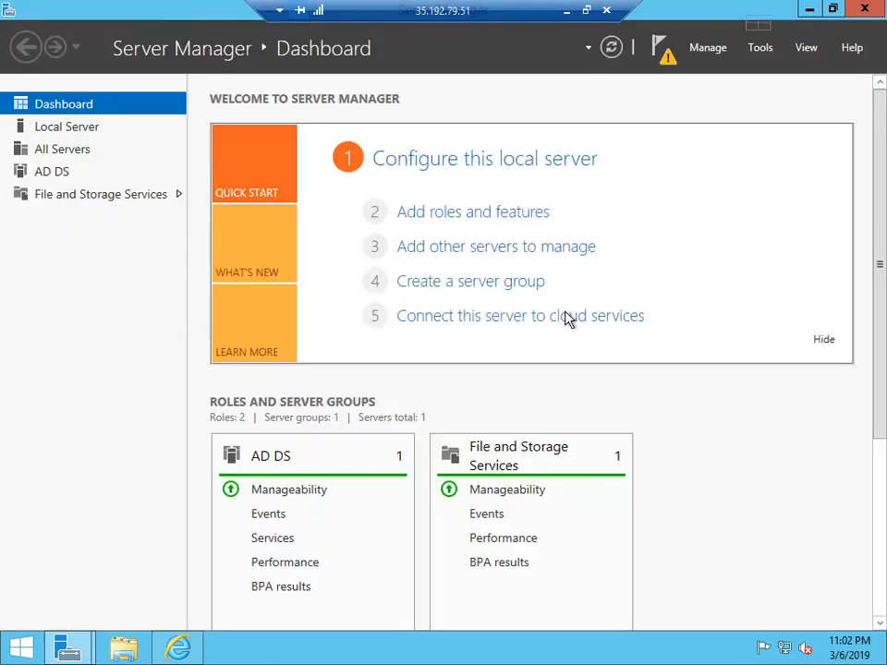
Step: Return to the Active Directory Domain Services Configuration Wizard, repeat the prerequisites check from Review Options, and install the domain controller
mouse_move(52, 654)
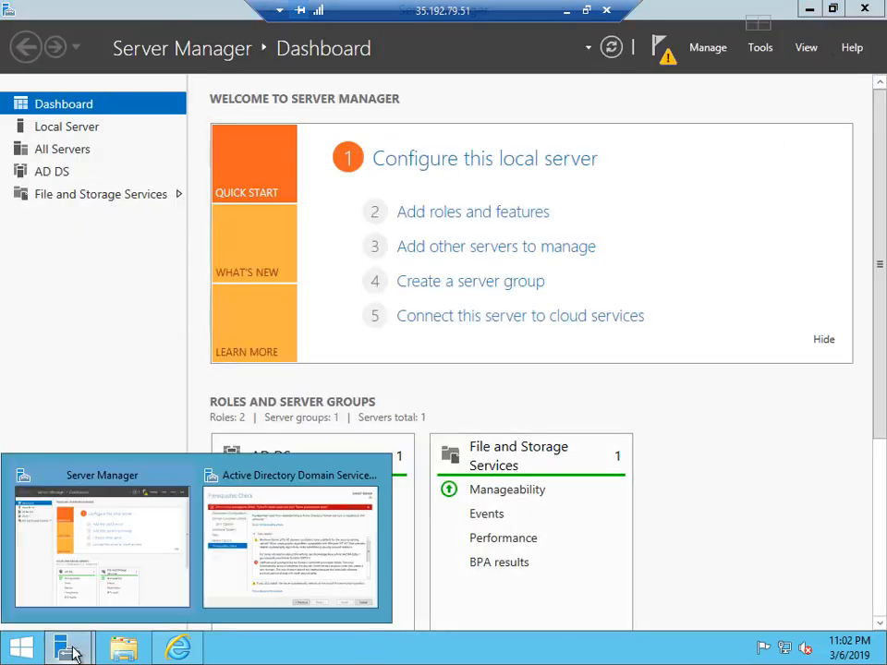
click(244, 569)
click(495, 579)
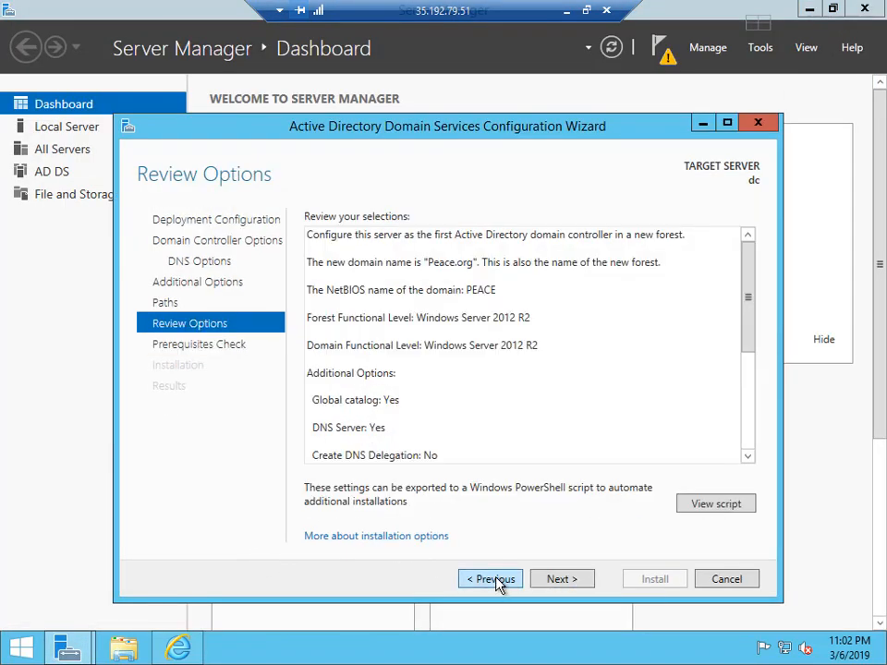
click(558, 579)
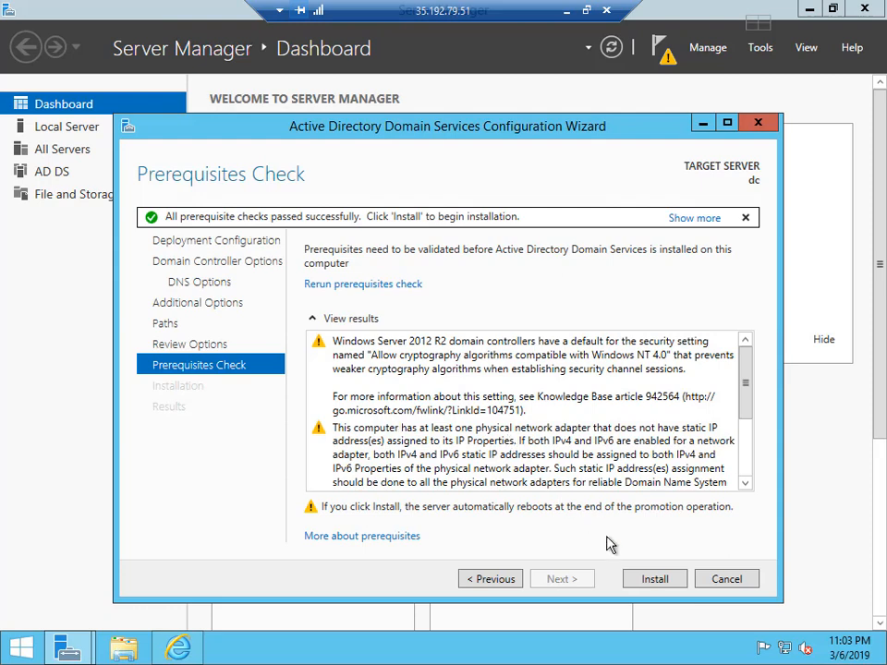
click(671, 584)
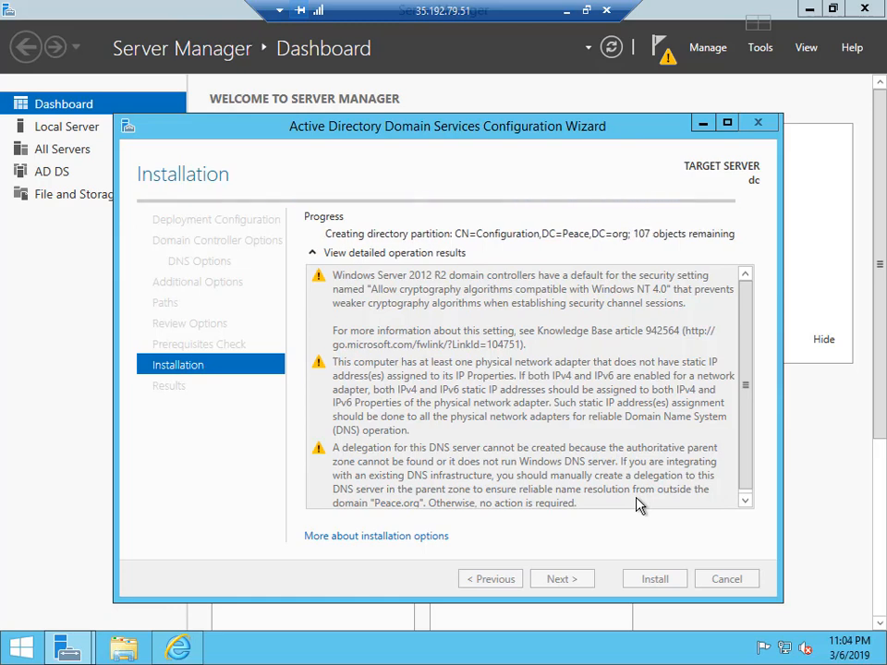
click(568, 12)
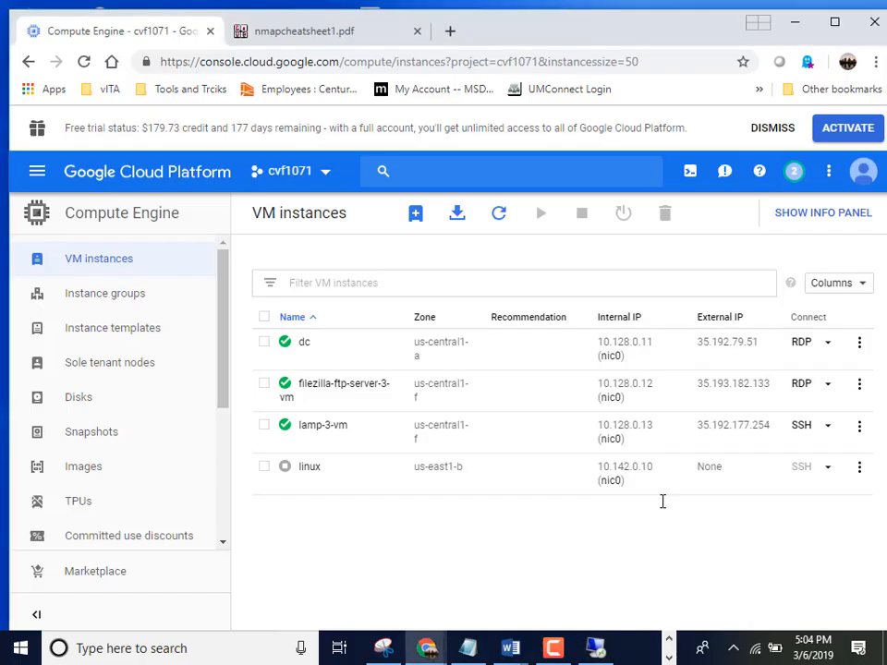
click(553, 648)
click(800, 566)
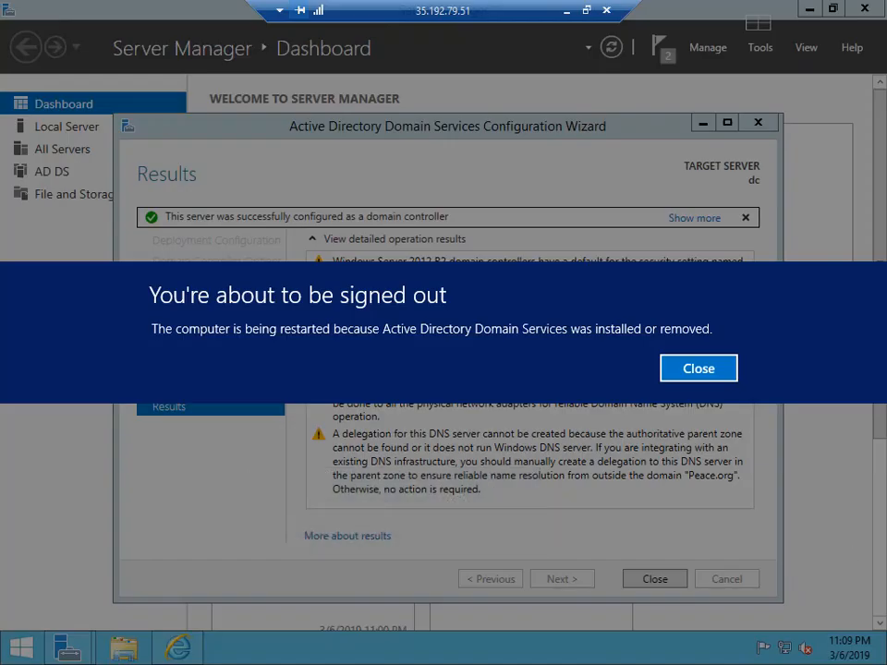
Step: Dismiss the sign-out notice, close the domain controller configuration results and leave the dc remote session
click(672, 374)
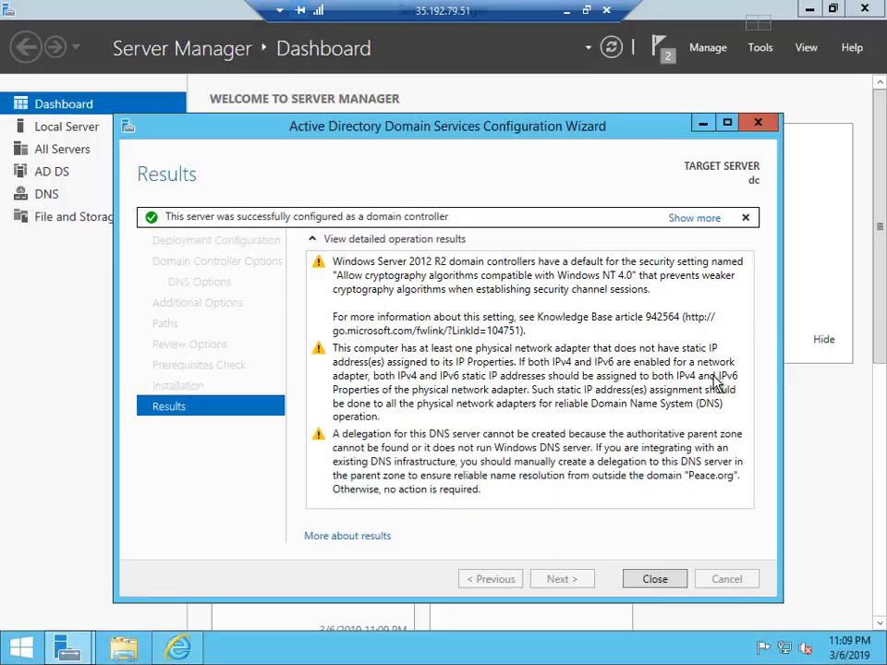
click(669, 581)
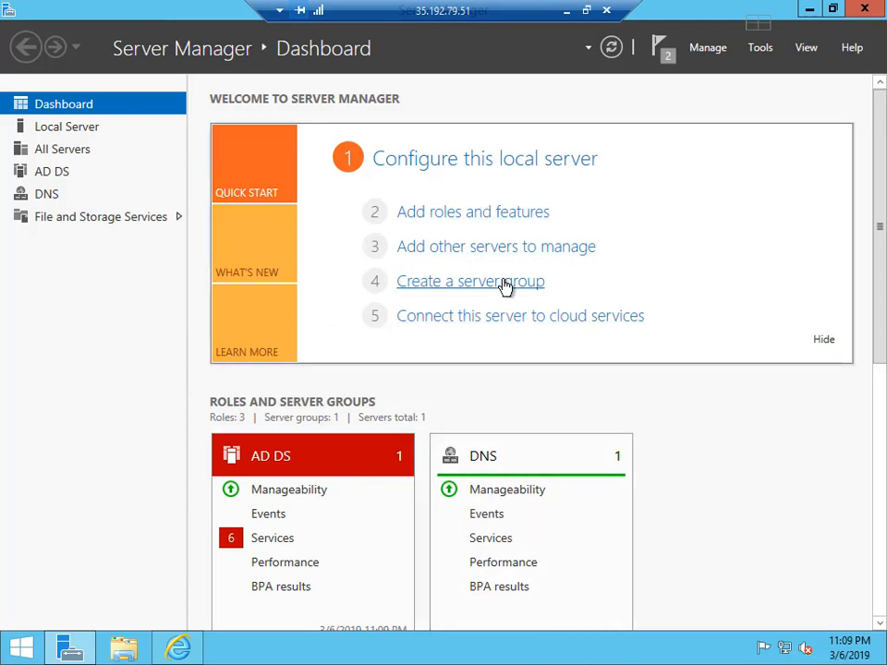
click(586, 10)
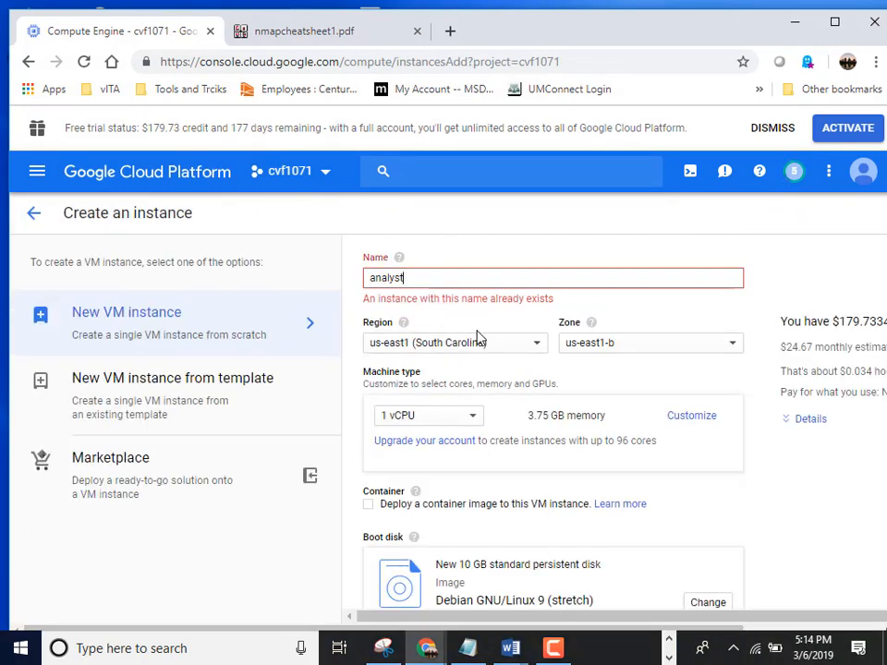
Step: Name the new VM instance analysts and choose Ubuntu 14.04 LTS as its boot disk image
scroll(697, 413, down, 3)
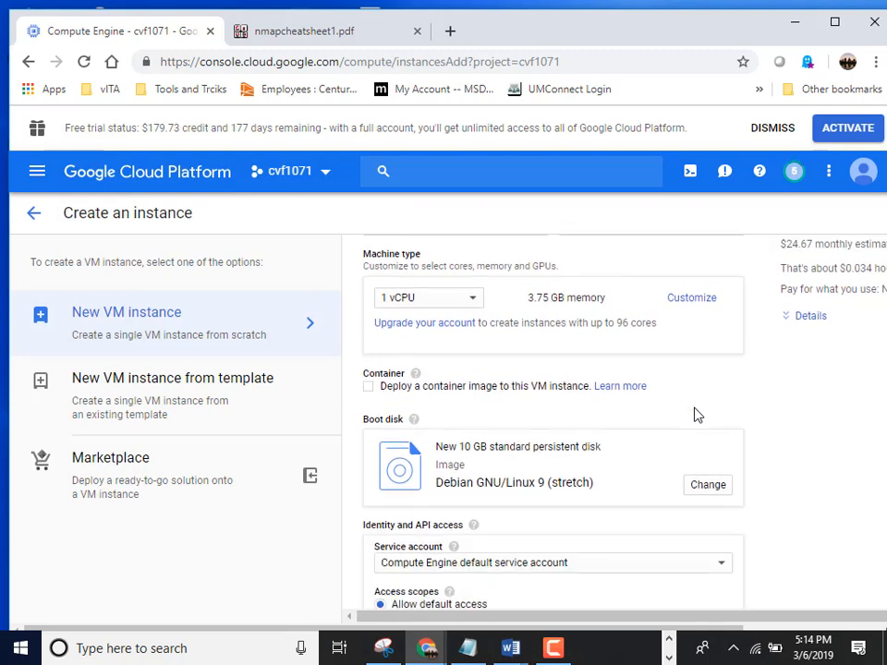
scroll(697, 416, down, 1)
scroll(696, 415, up, 1)
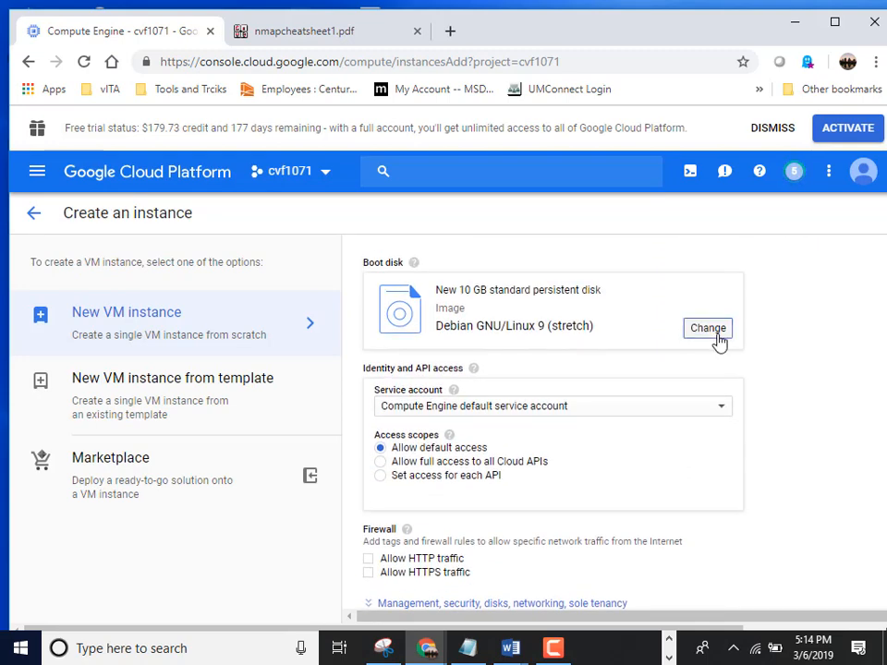
click(715, 334)
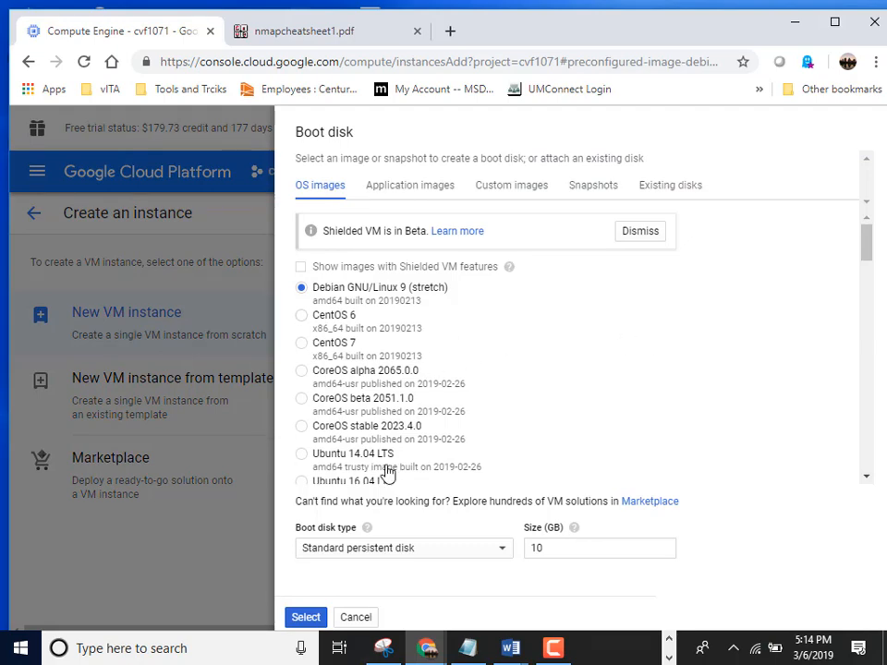
scroll(393, 467, down, 5)
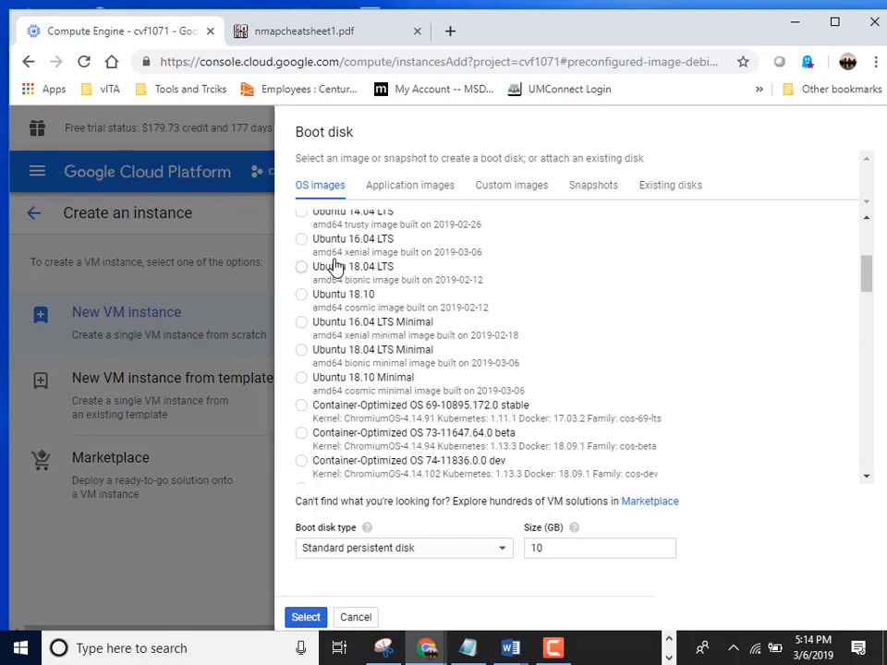
scroll(337, 277, up, 1)
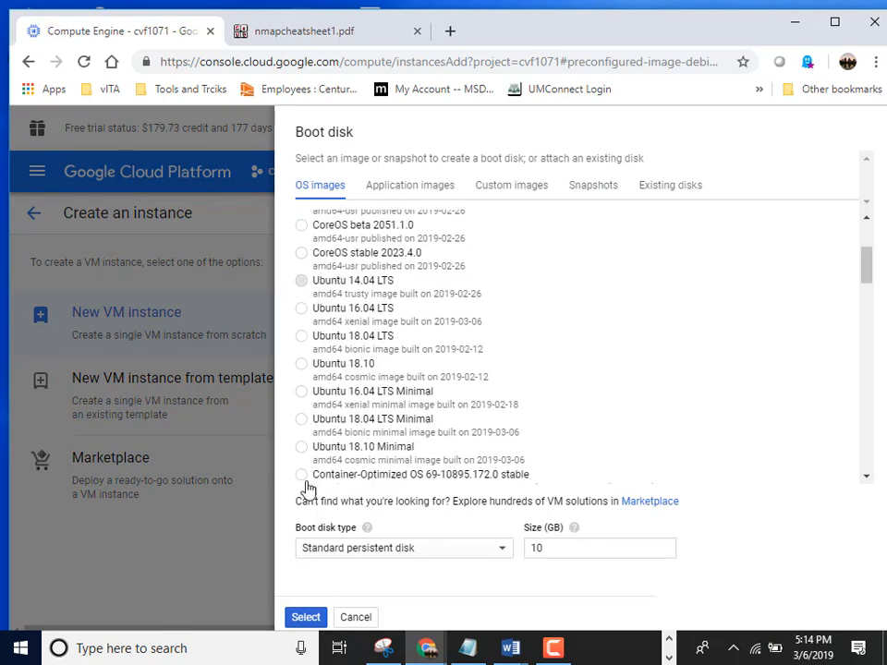
click(306, 617)
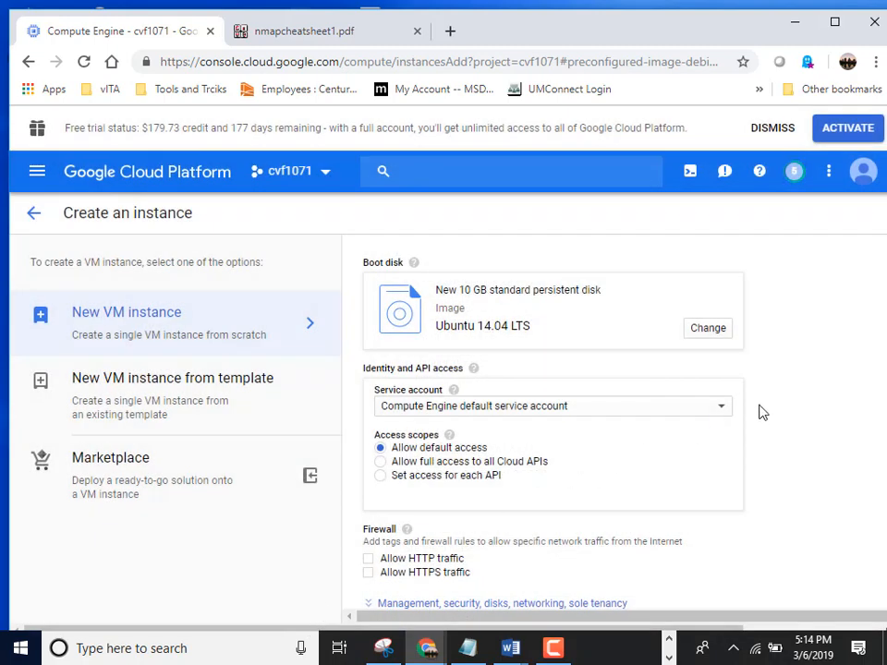
Step: Set the new instance's region to us-central1 (Iowa) and its zone to us-central1-a
scroll(759, 414, down, 2)
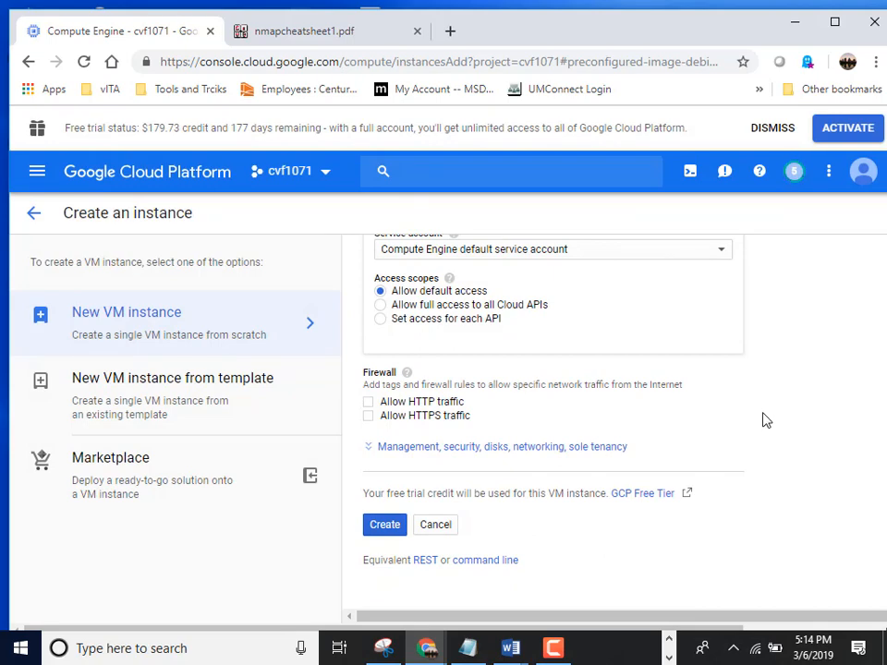
scroll(763, 420, up, 2)
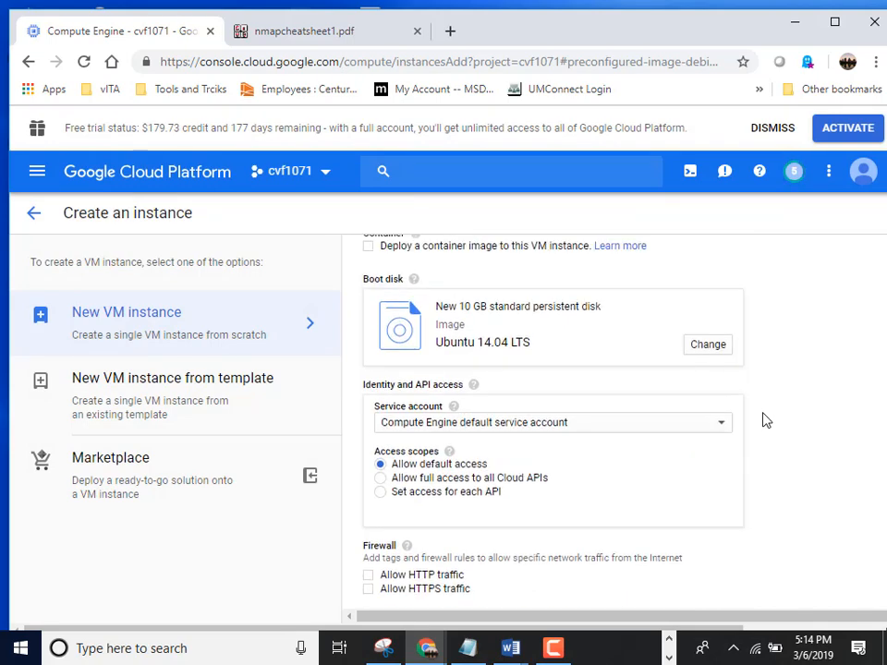
scroll(763, 420, up, 2)
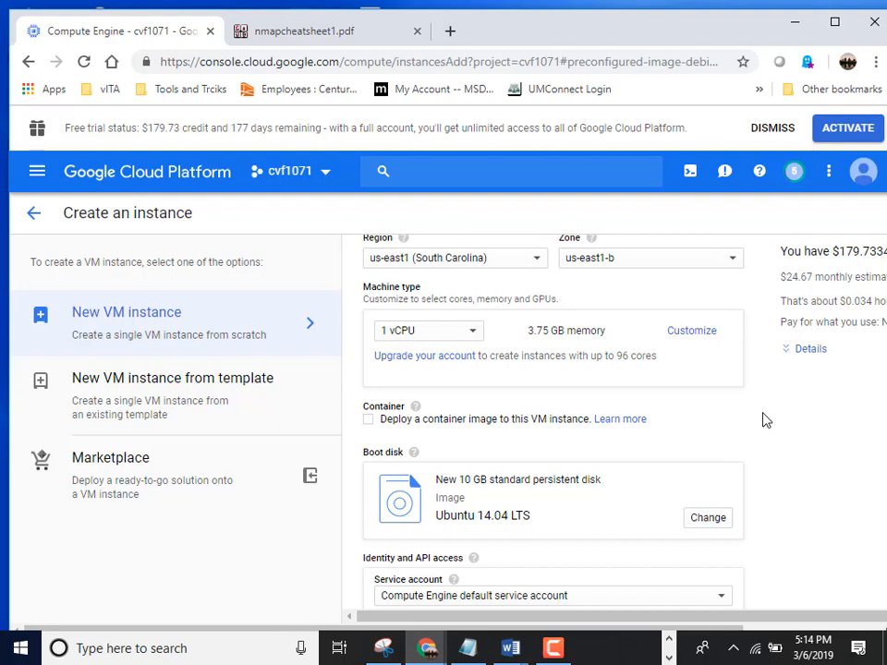
scroll(757, 419, up, 1)
click(468, 331)
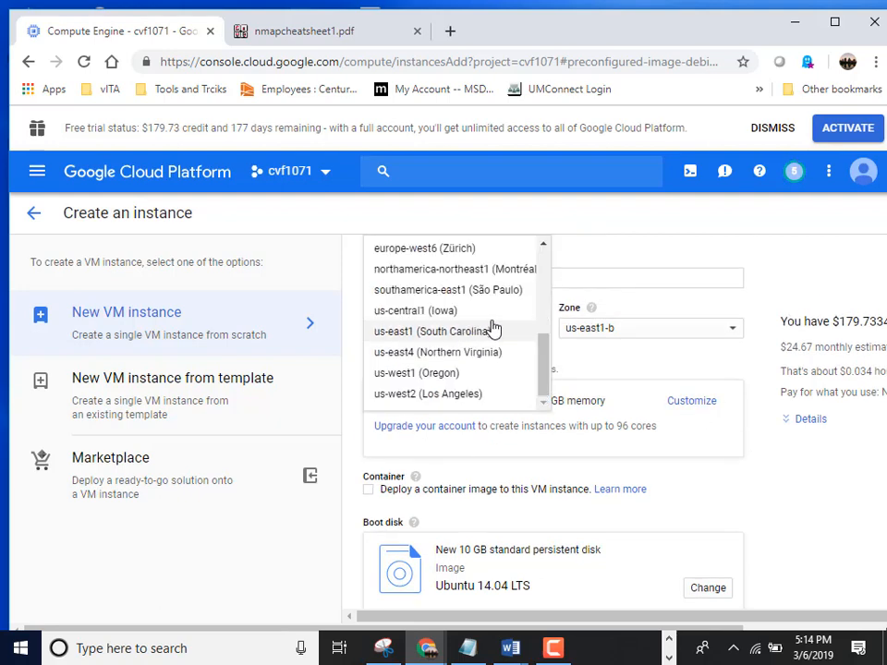
click(467, 312)
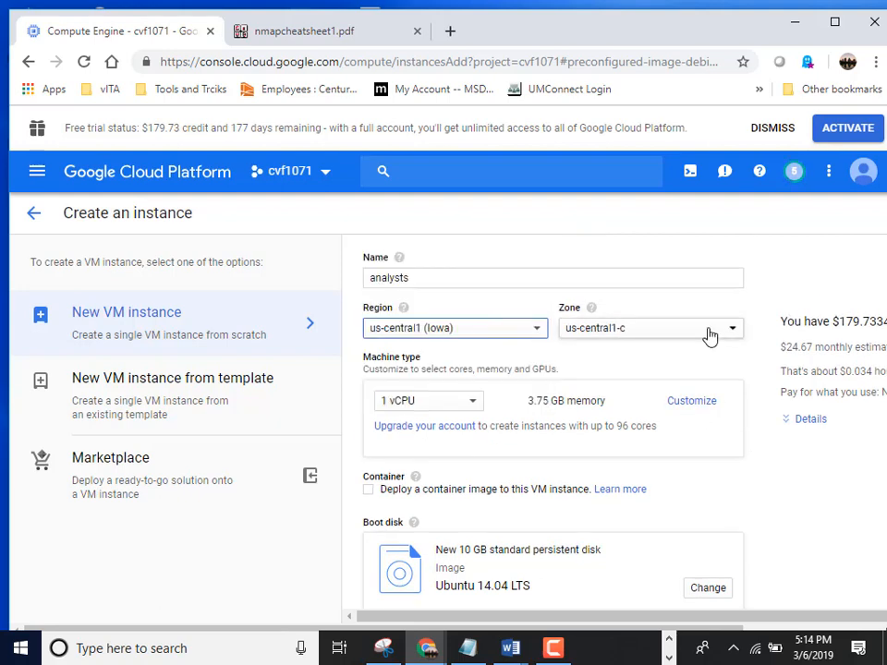
click(706, 331)
click(609, 355)
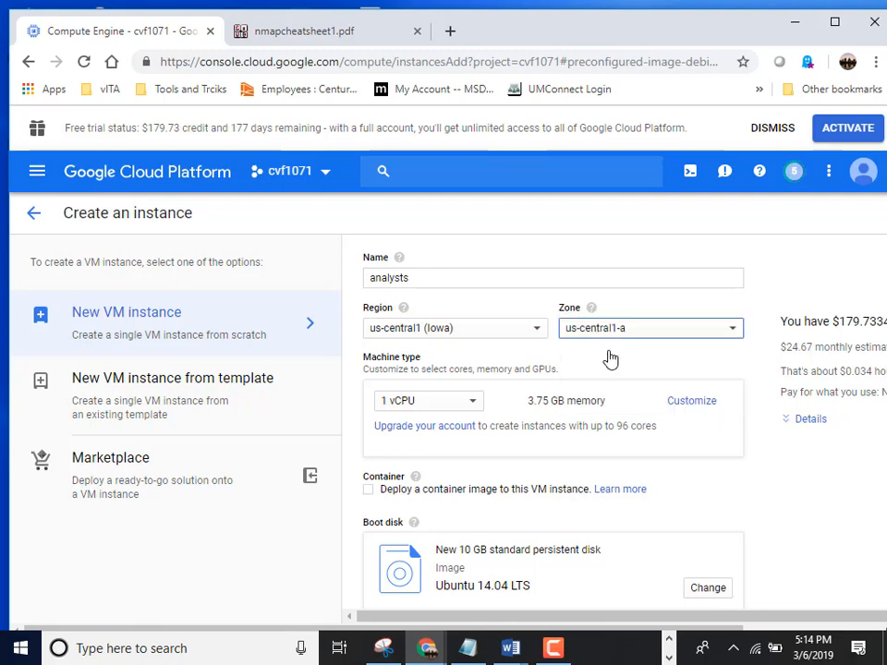
Step: Create the analysts VM instance with default access scopes and no HTTP or HTTPS traffic allowed
scroll(689, 418, down, 3)
scroll(688, 423, down, 2)
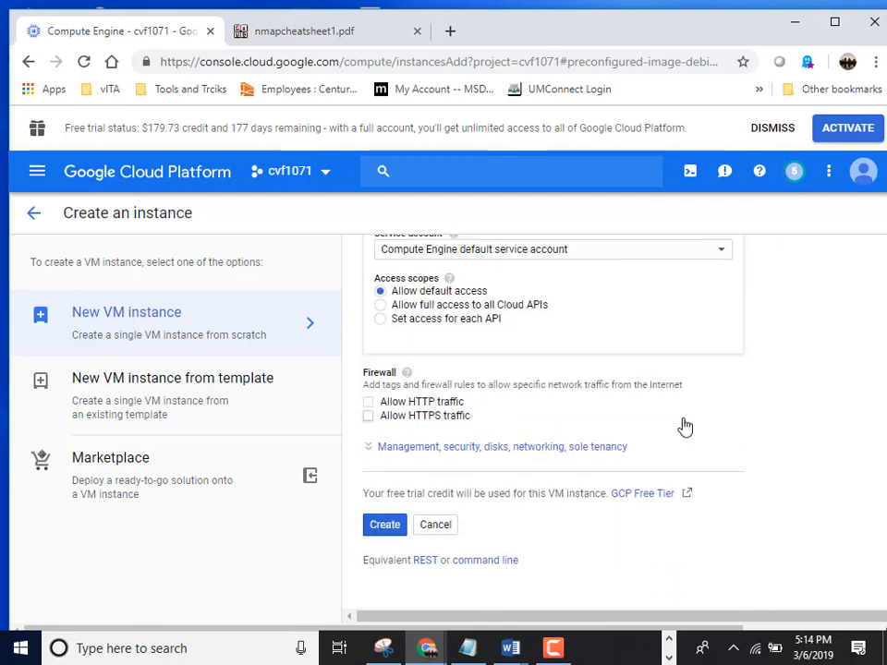
click(384, 525)
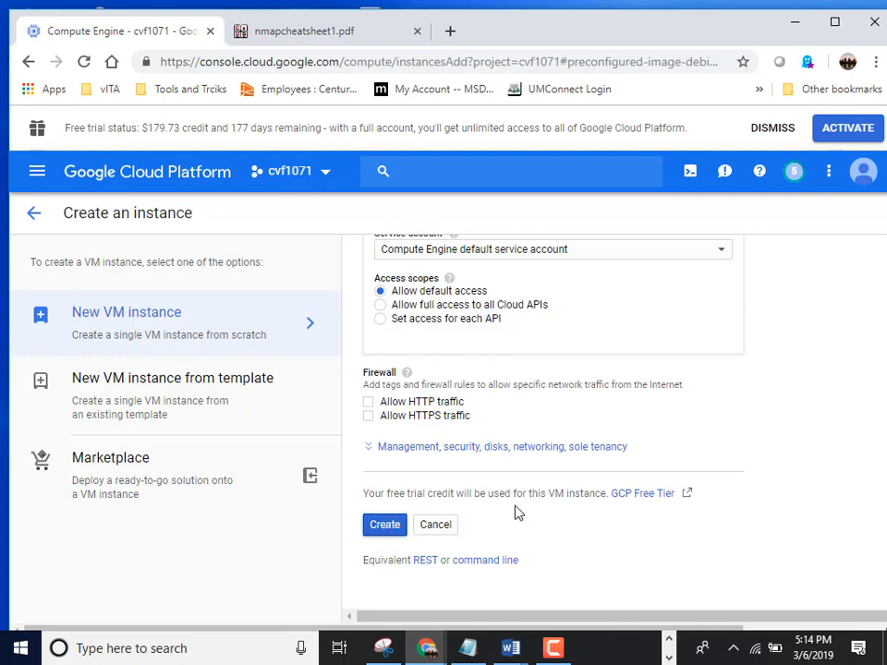
click(385, 525)
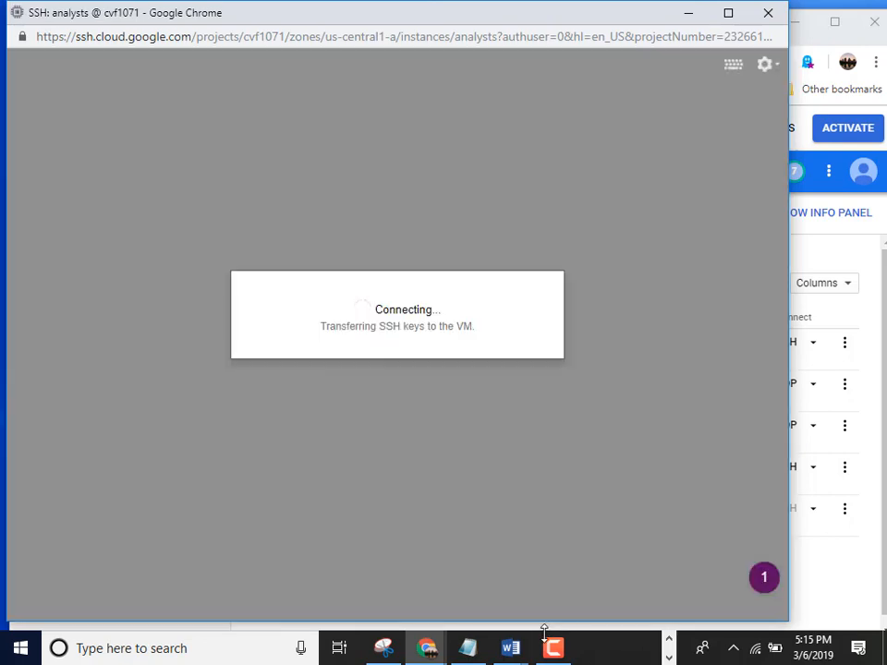
mouse_move(552, 647)
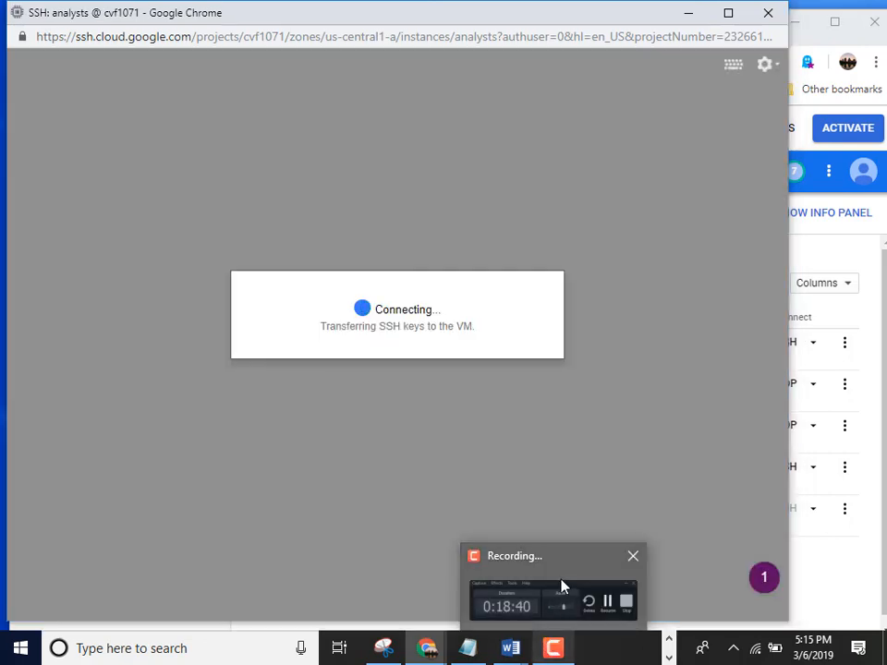
click(562, 586)
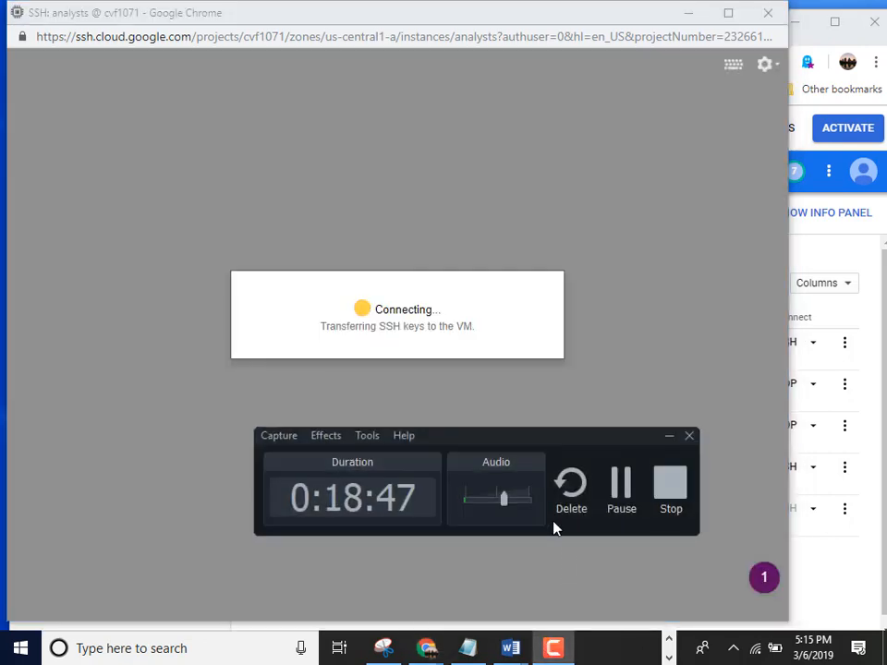
click(620, 482)
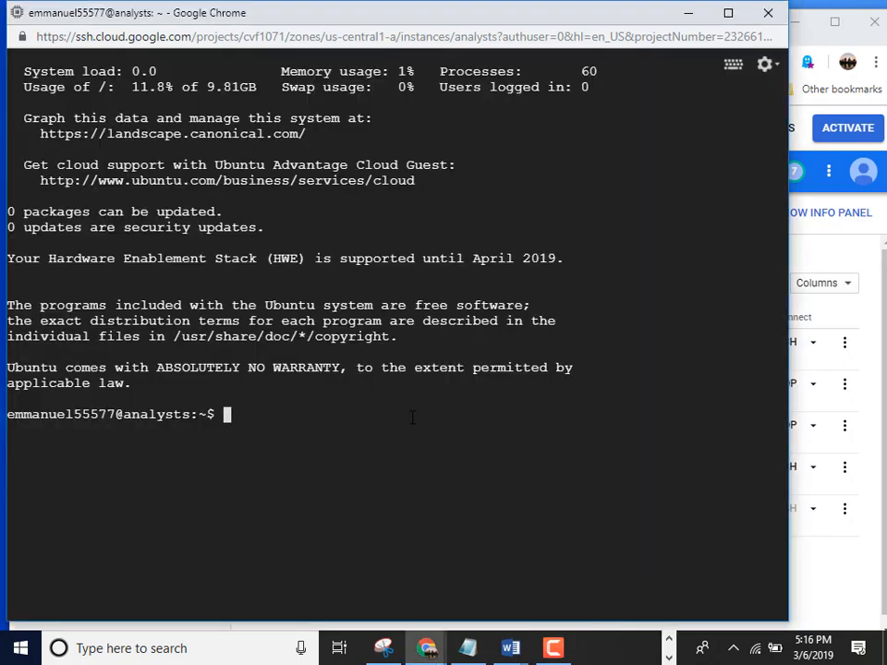
Step: Refresh the package lists on the analysts VM with sudo apt-get update
text(sudo)
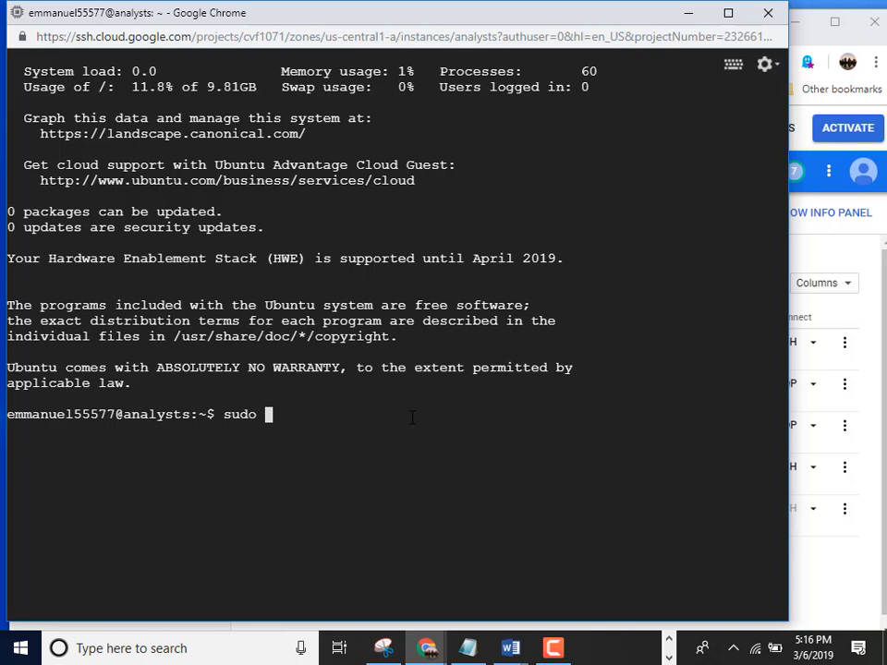
text(apt-get )
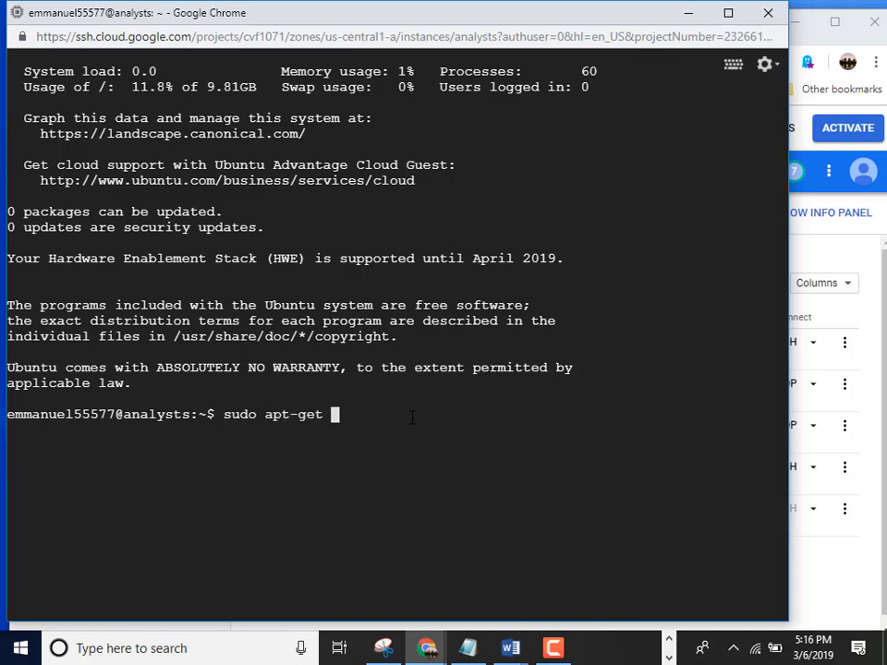
text(in)
key(BackSpace)
key(BackSpace)
text(update)
key(Return)
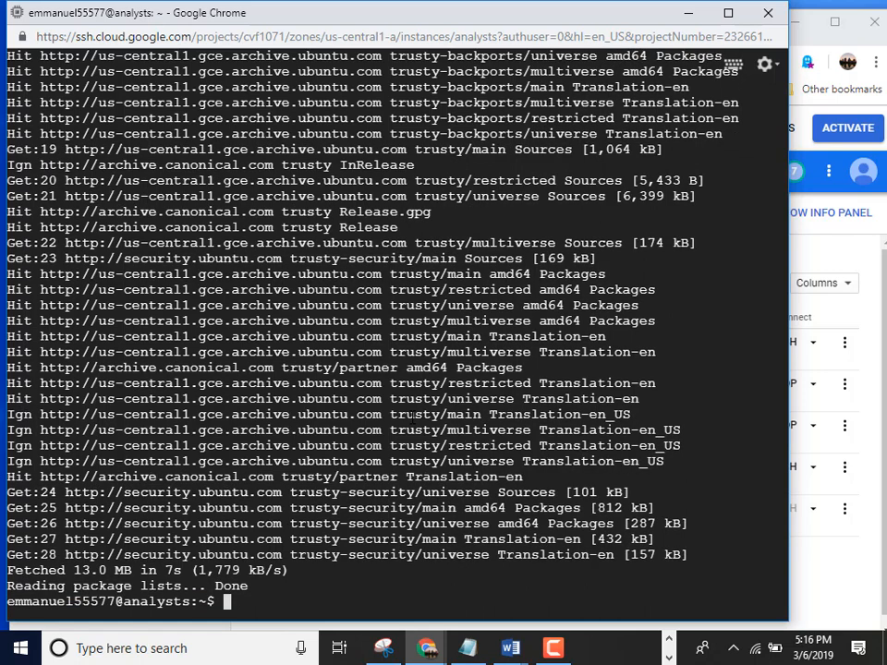
Step: Install nmap on the analysts VM with sudo apt-get install nmap, accepting the additional packages
key(Up)
key(BackSpace)
key(BackSpace)
key(BackSpace)
key(BackSpace)
key(BackSpace)
key(BackSpace)
key(BackSpace)
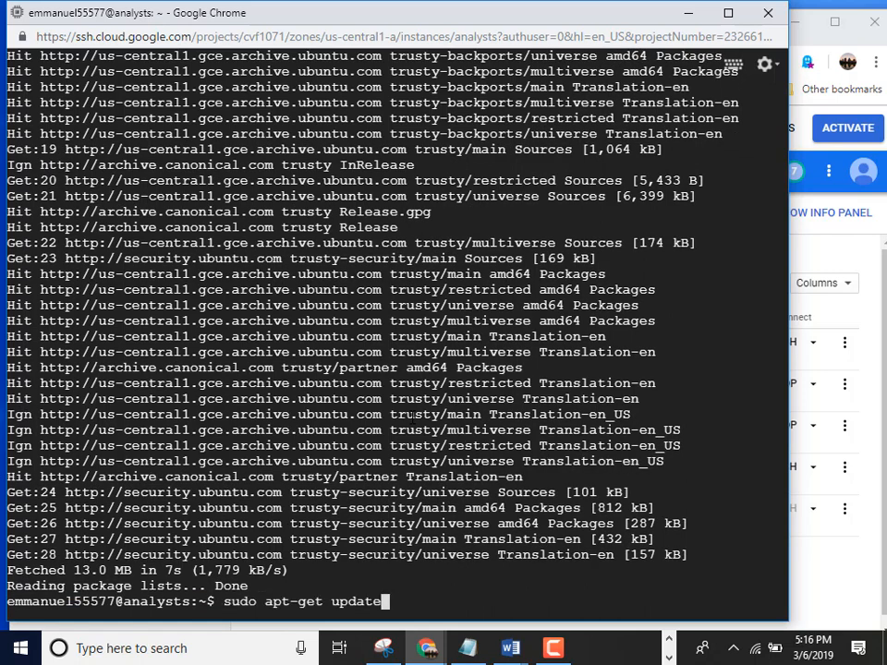
text(install )
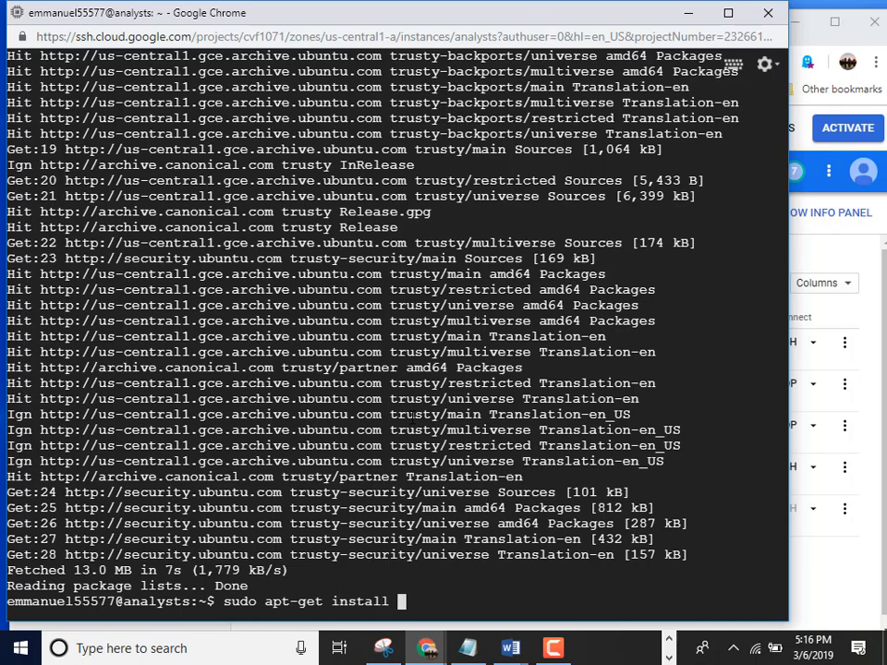
text(nmap)
key(Return)
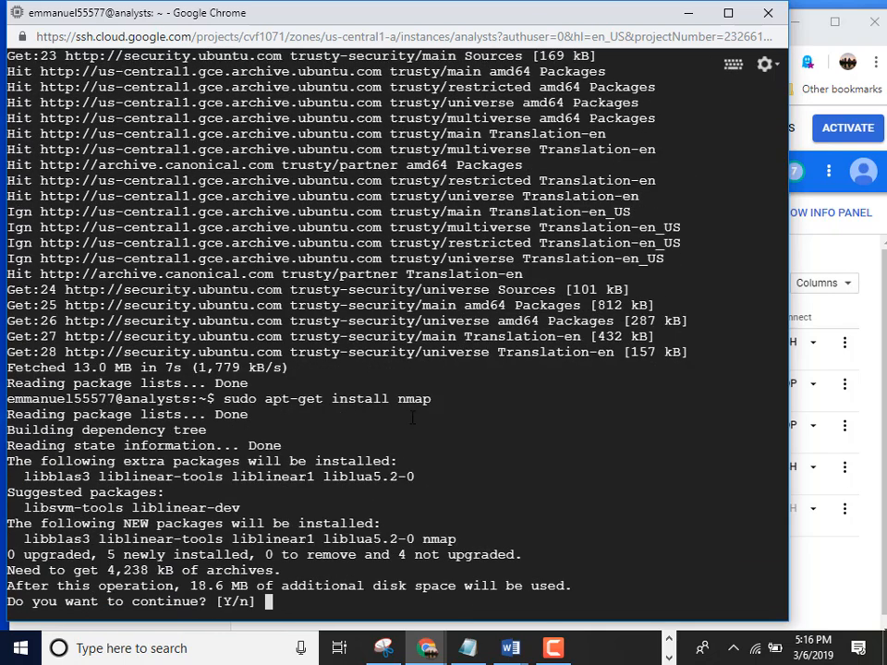
text(y)
key(Return)
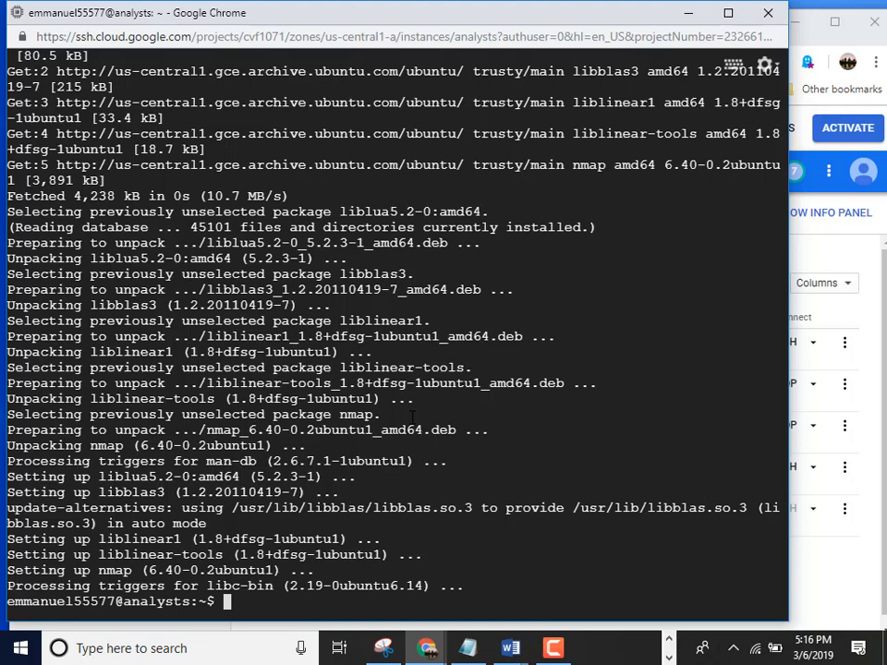
Step: Clear the terminal and run nmap -sS against 10.128.0.0/24, repeating the command with sudo for root privileges
text(clear)
key(Return)
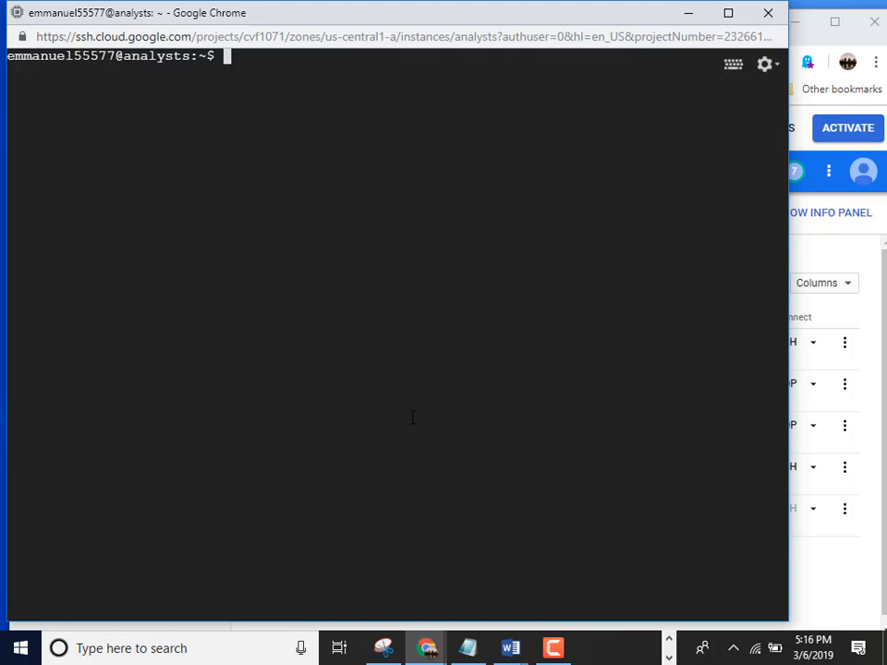
text(nmap -sS)
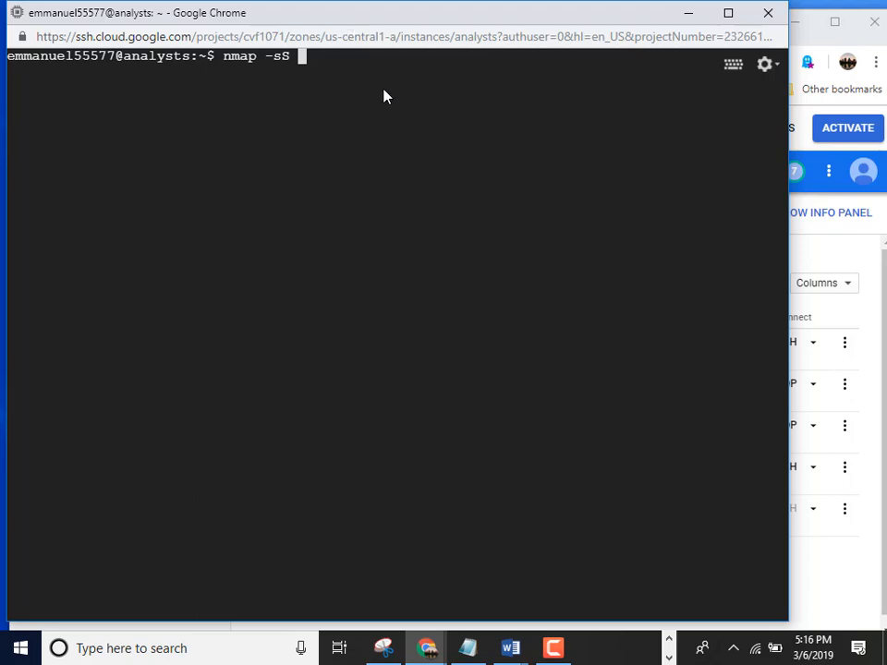
drag(350, 22, 402, 154)
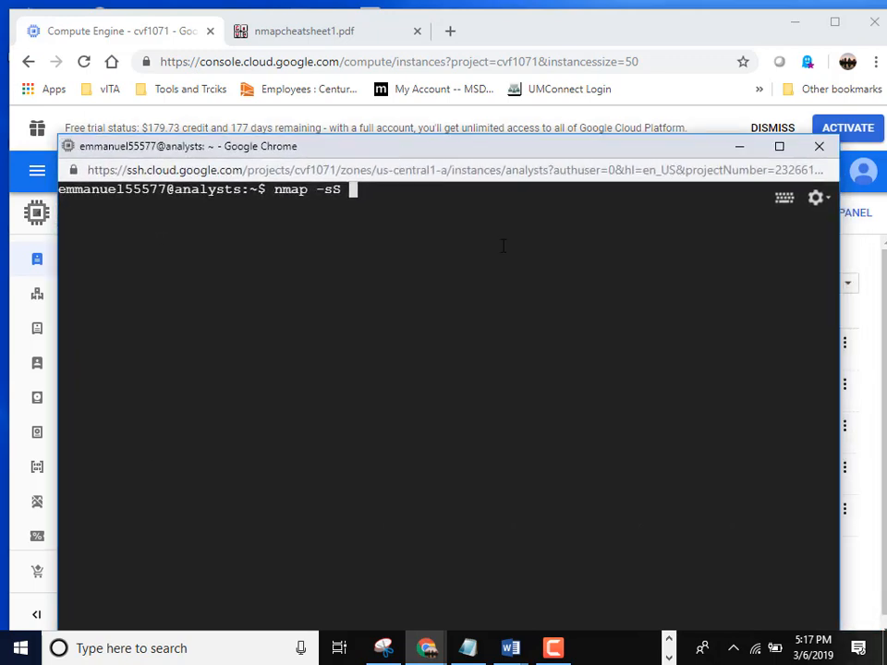
drag(461, 151, 459, 56)
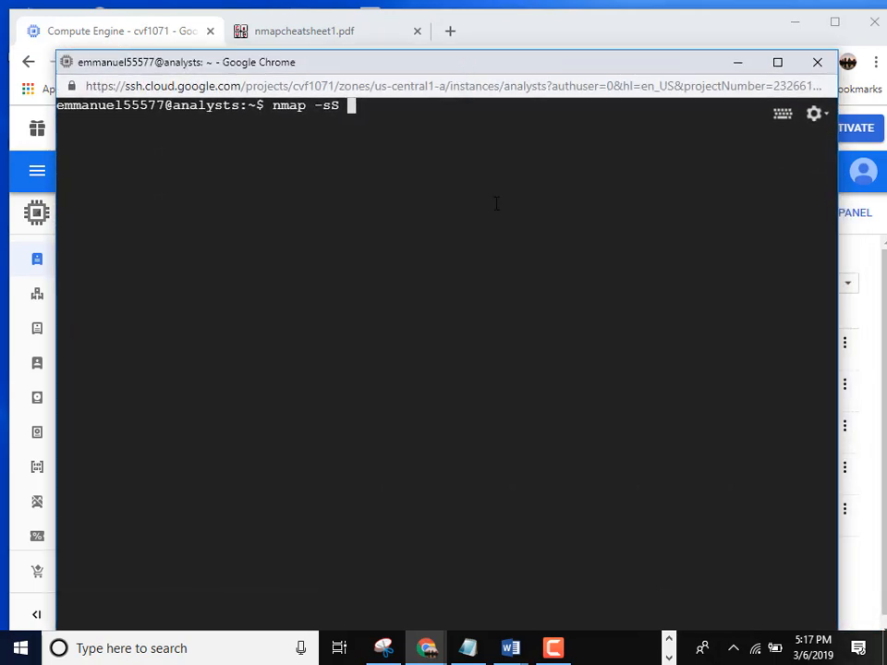
text(10.128.)
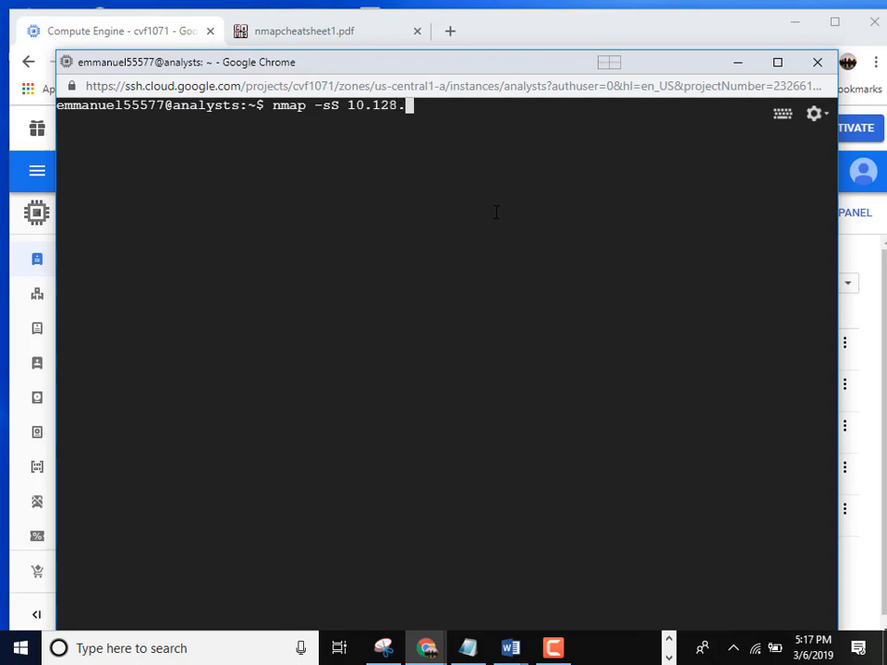
text(0.0/24)
key(Return)
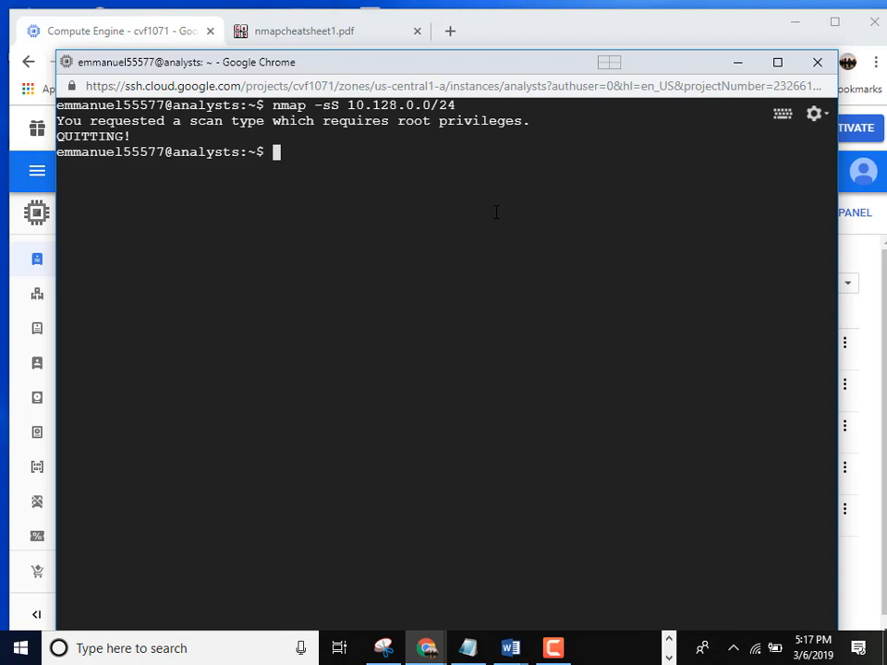
text(sudo !!)
key(Return)
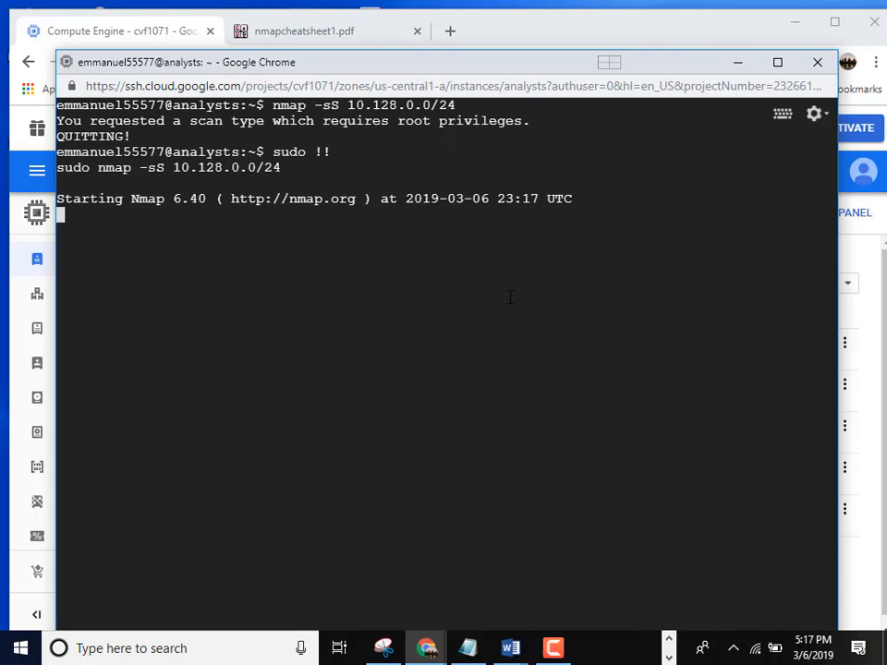
click(554, 649)
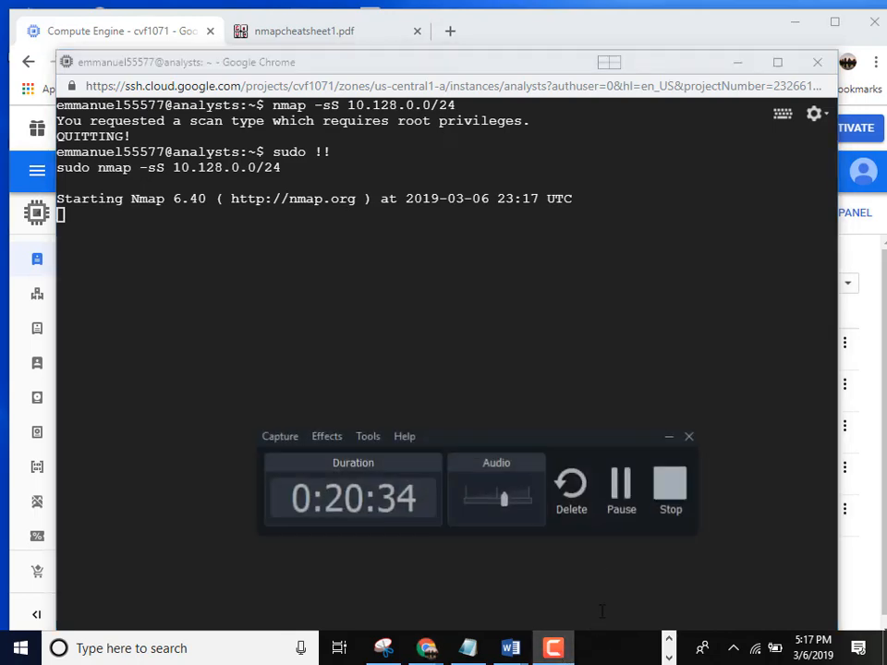
click(620, 482)
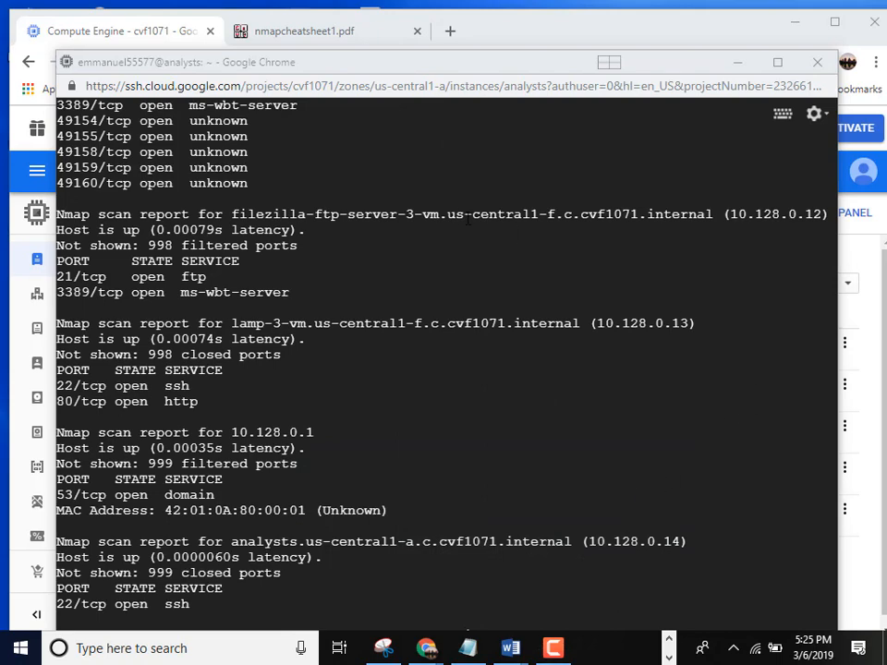
Step: Examine the open ports and services of each host in the scan report and return to the VM instances list
scroll(446, 207, up, 10)
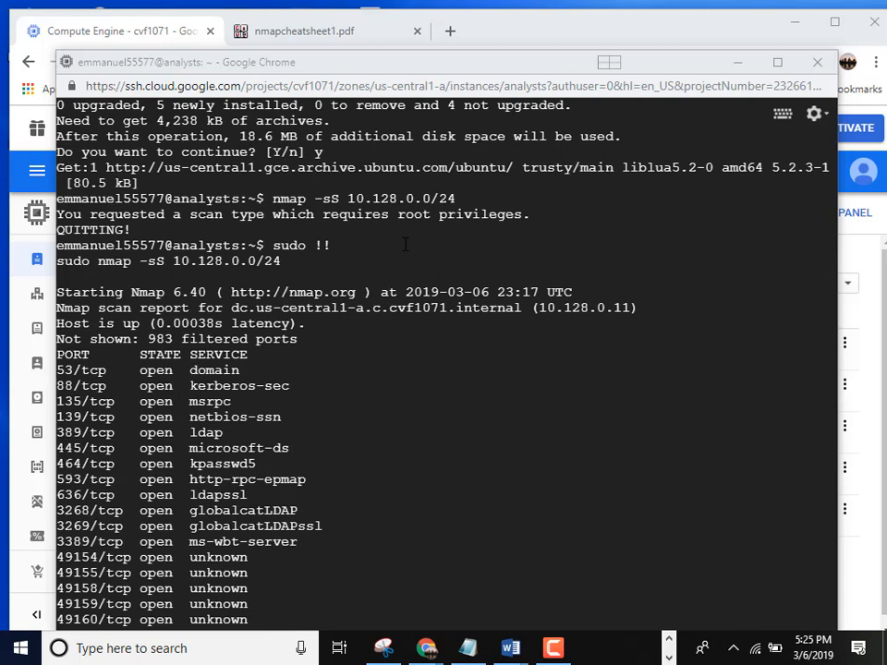
scroll(405, 246, down, 2)
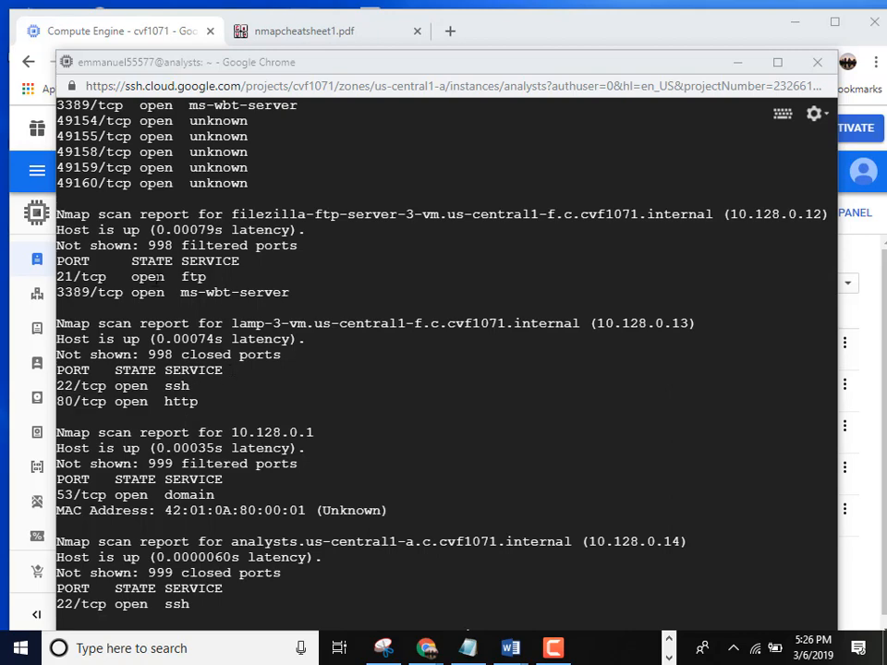
scroll(175, 276, up, 10)
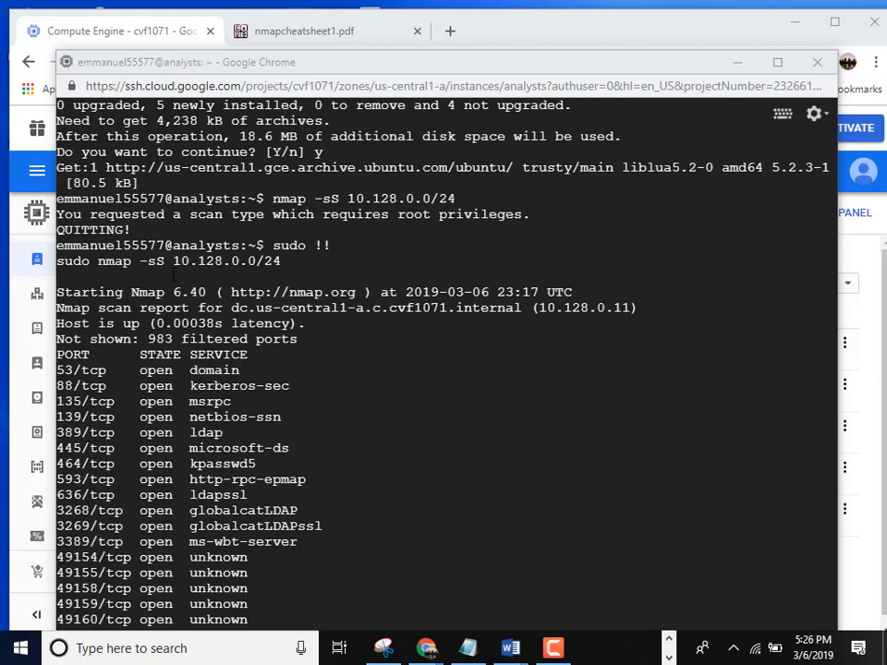
scroll(175, 276, down, 10)
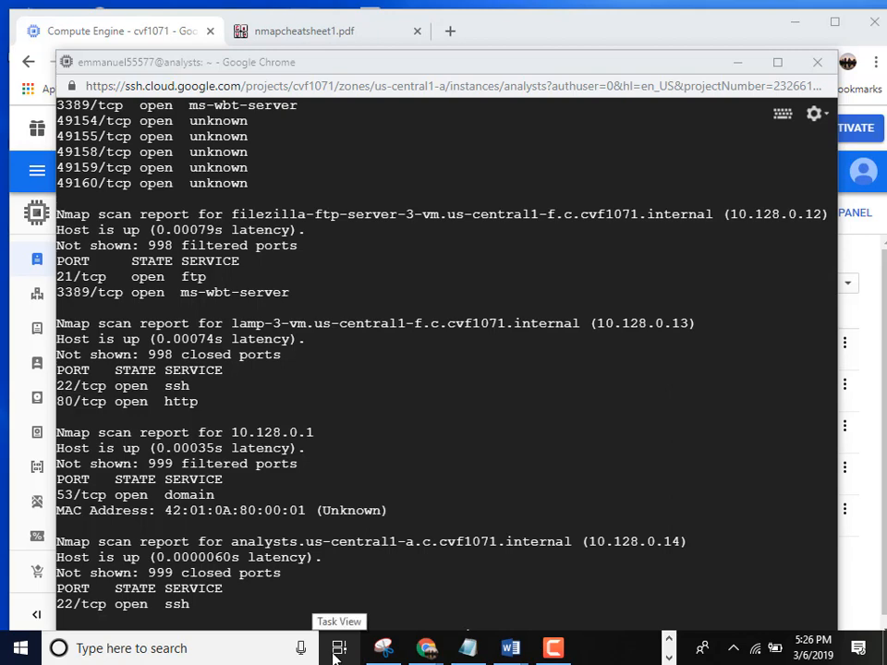
click(118, 40)
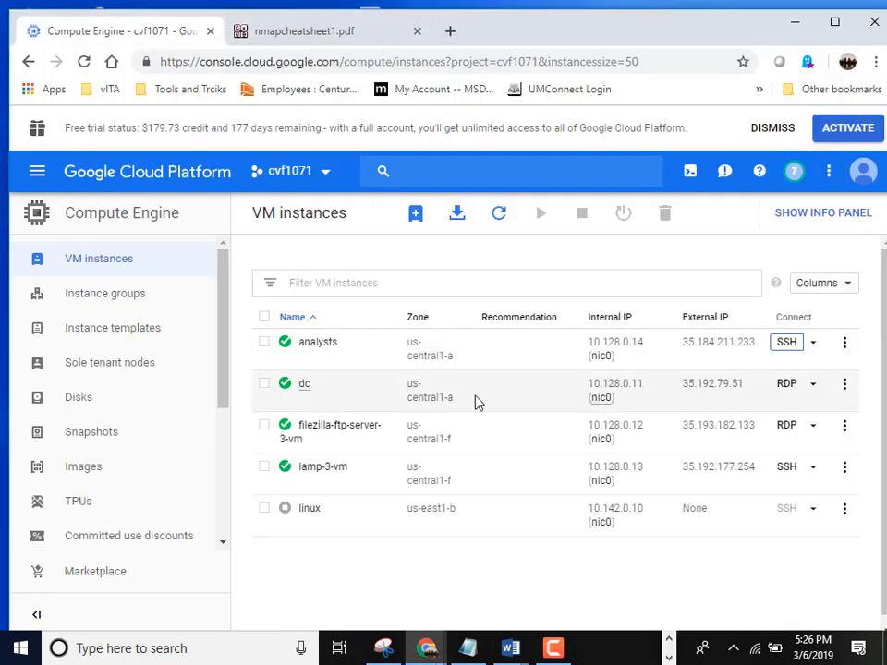
Step: Dismiss the RDP connection prompt, generate a new Windows password for the dc instance and close the password notice
click(793, 384)
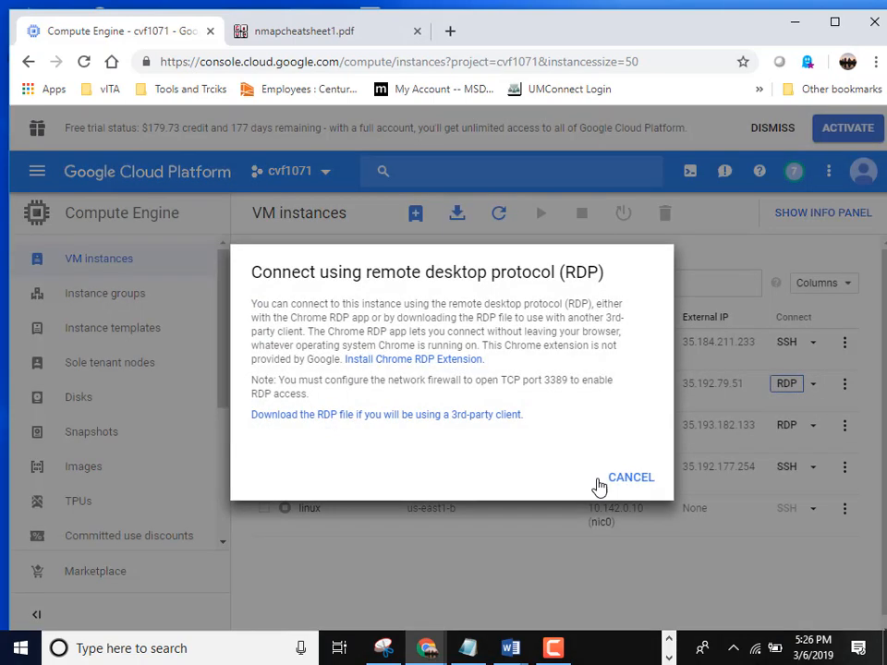
click(812, 386)
click(812, 385)
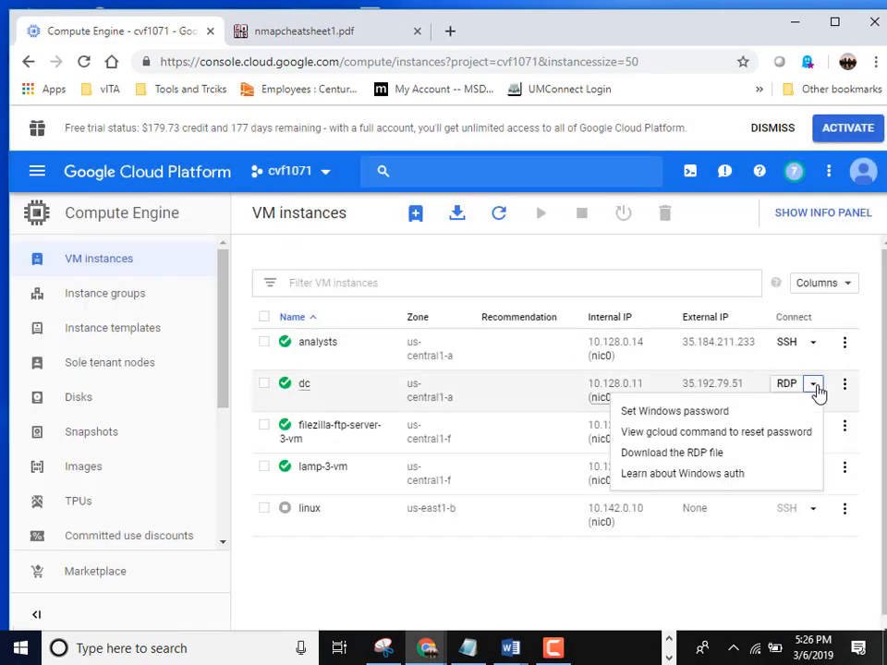
click(694, 412)
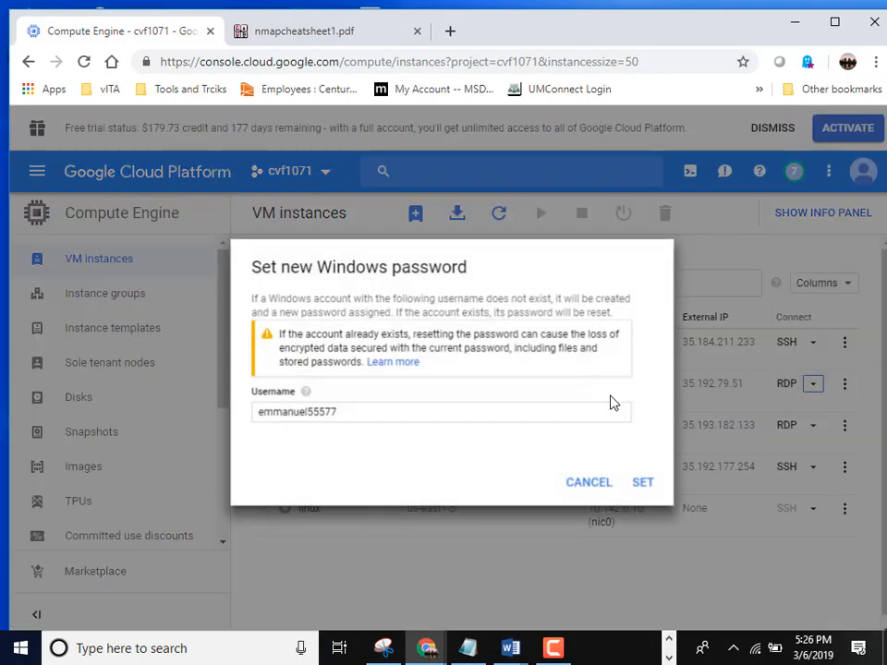
click(645, 488)
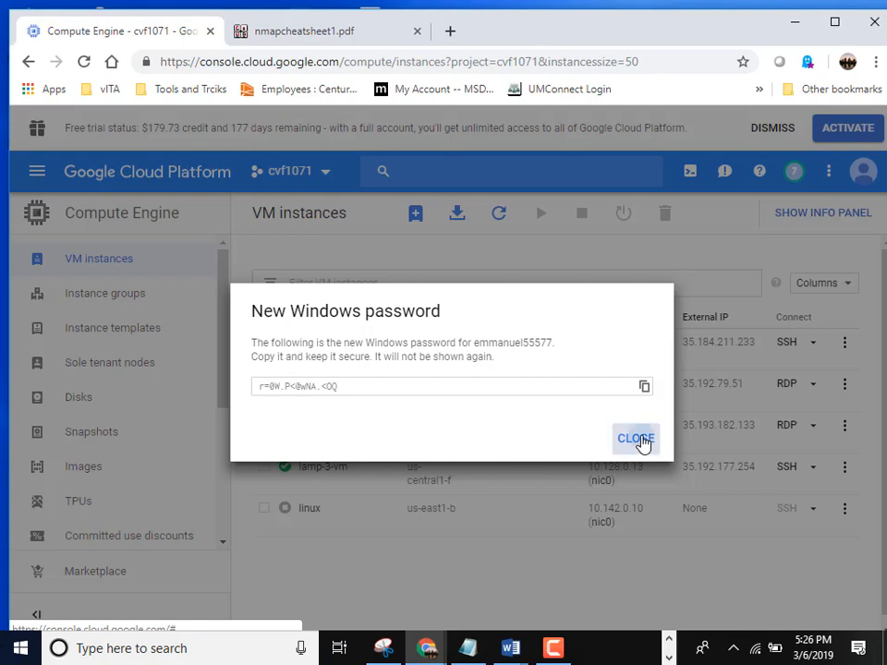
click(641, 443)
Step: Reset the dc instance's Windows password again for the suggested username and copy the generated password
click(808, 391)
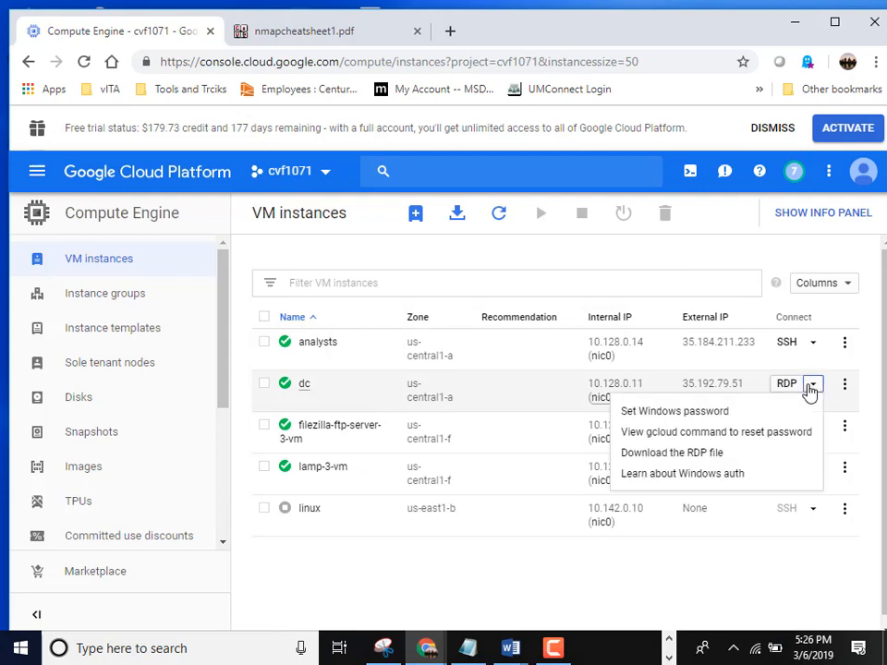
click(712, 417)
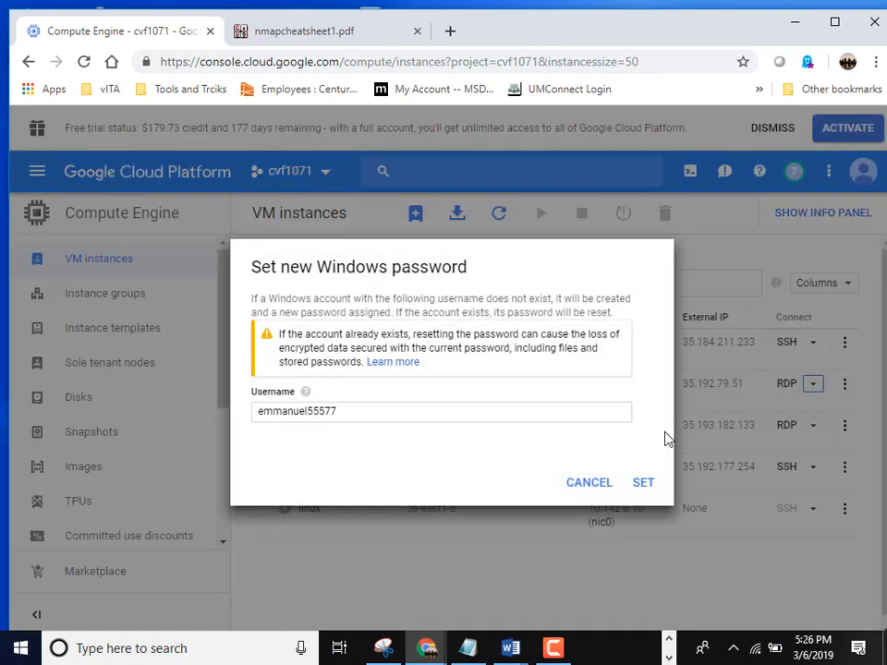
click(641, 486)
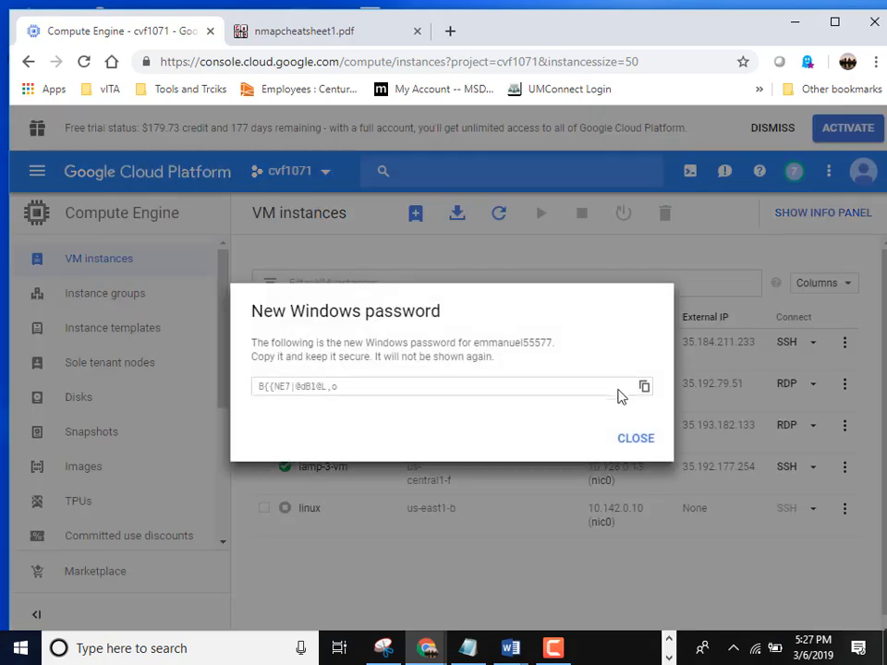
click(644, 386)
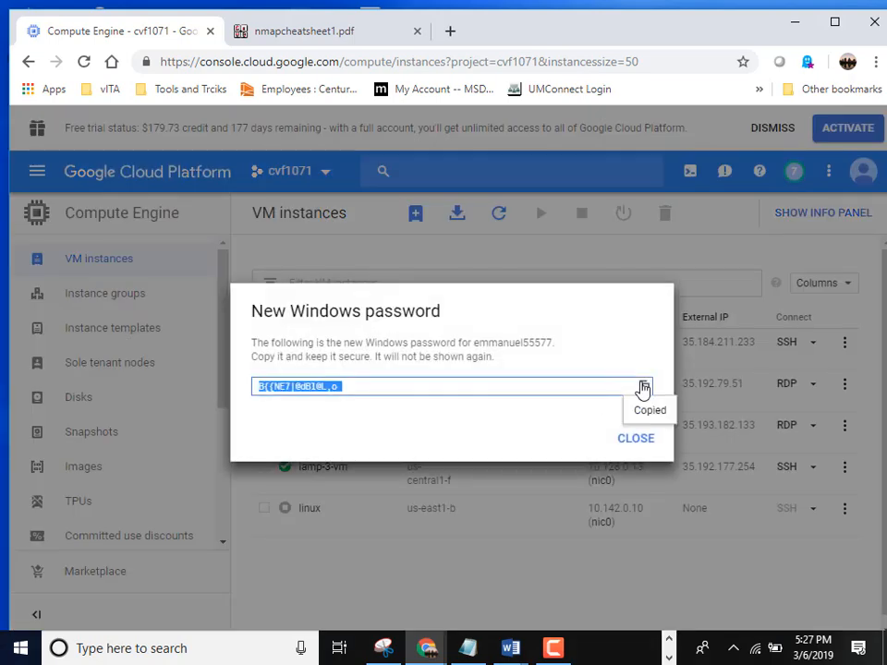
click(637, 439)
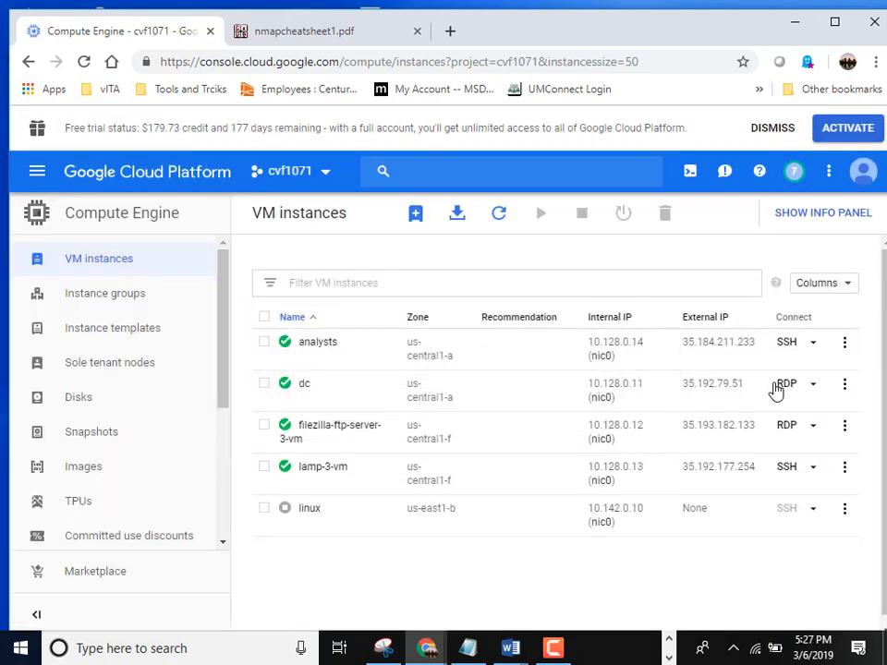
Step: Download the dc instance's RDP file as dc (1), open it and dismiss the RDP connection prompt
click(779, 386)
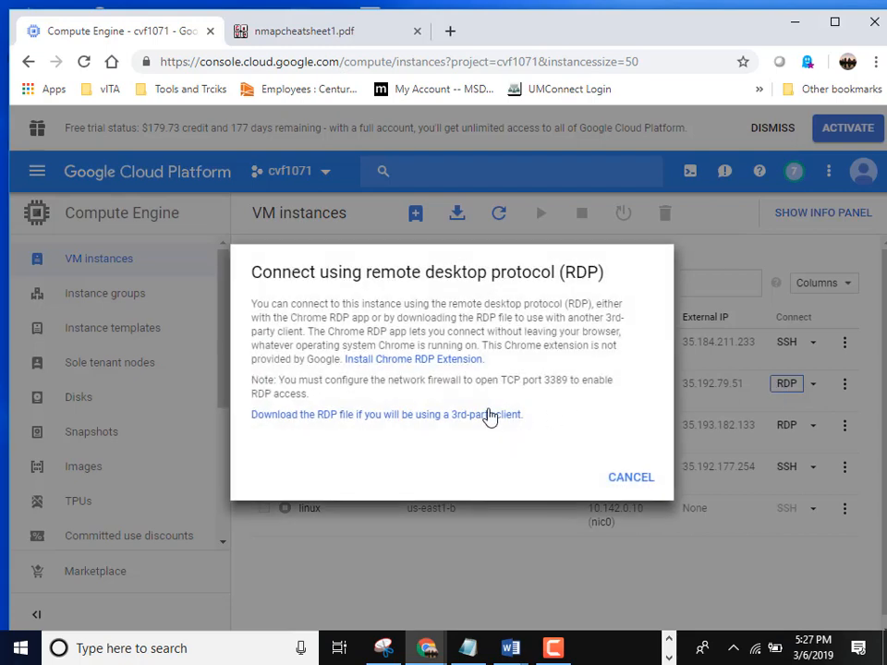
click(476, 418)
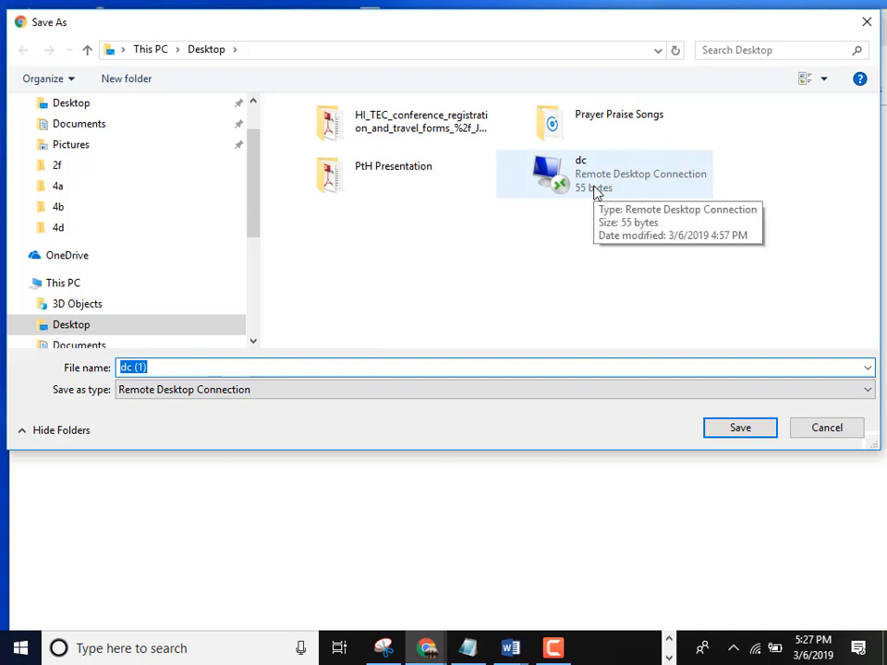
click(734, 429)
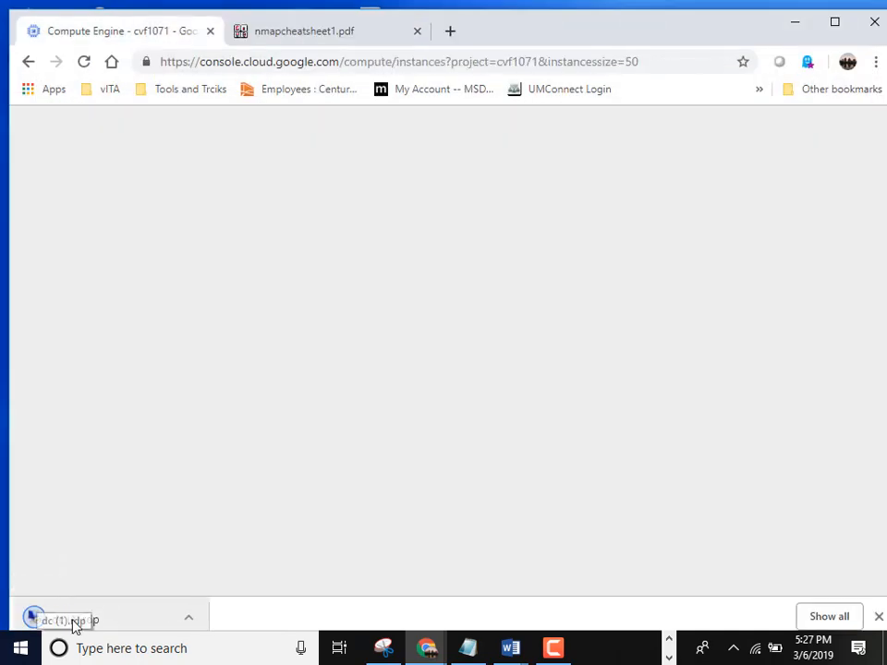
click(74, 621)
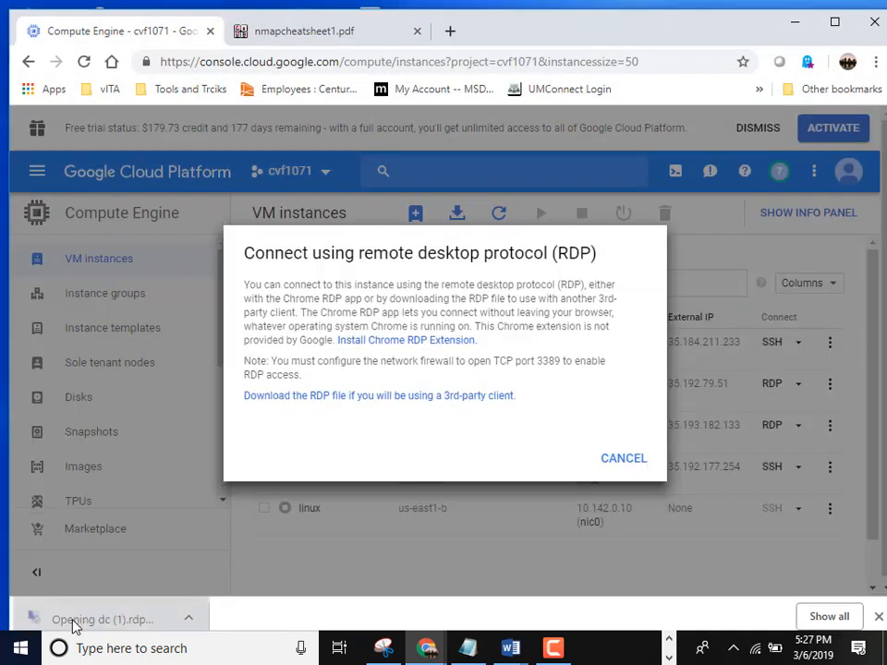
click(610, 460)
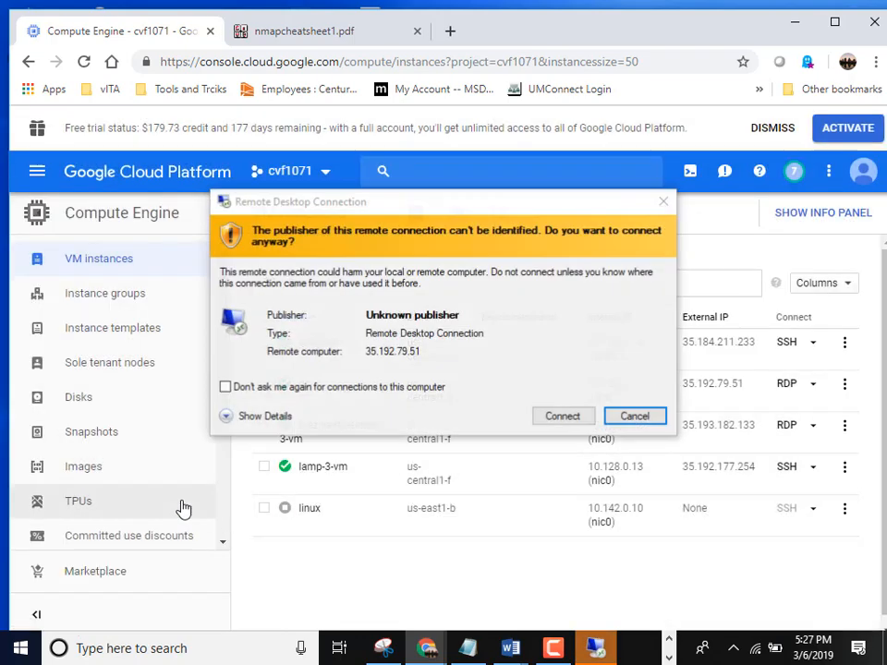
Step: Connect to dc despite the unknown publisher, paste the account password and accept the untrusted certificate
click(557, 420)
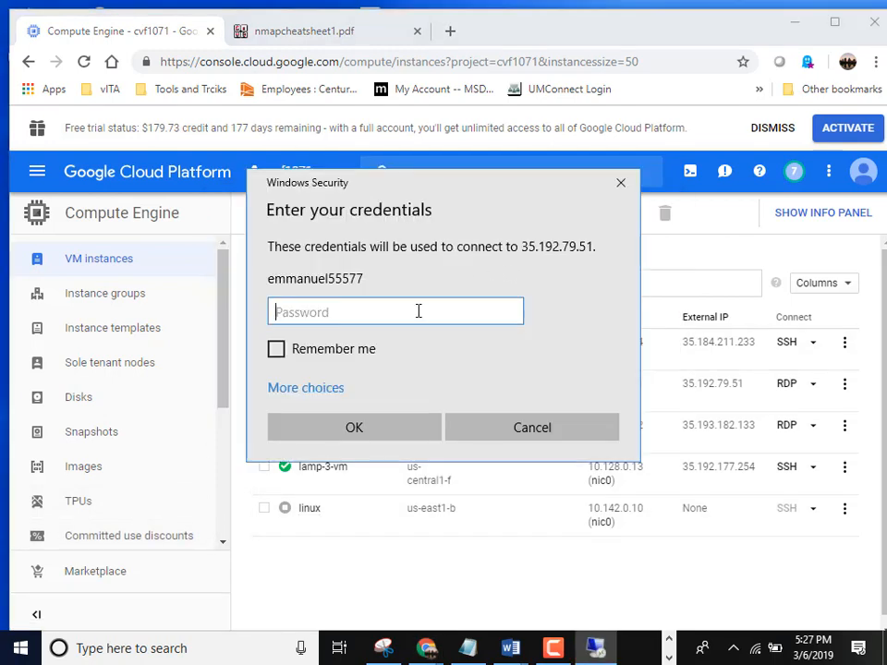
key(ctrl+v)
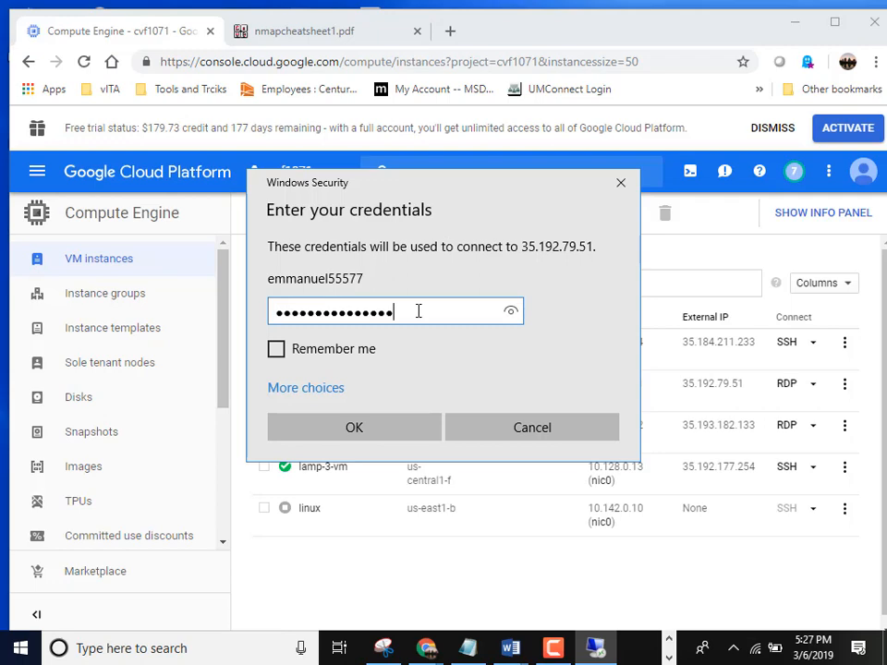
click(394, 426)
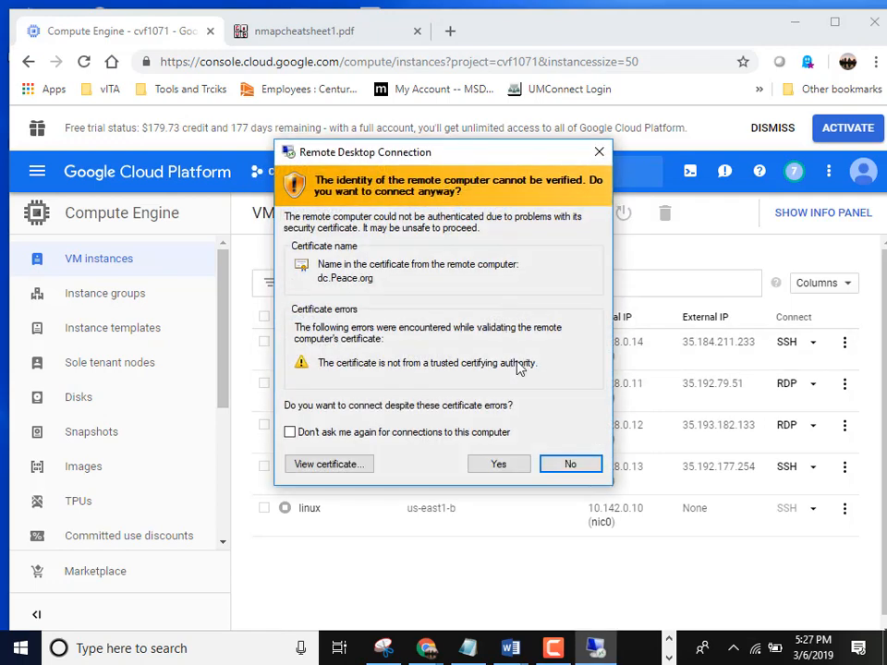
click(500, 464)
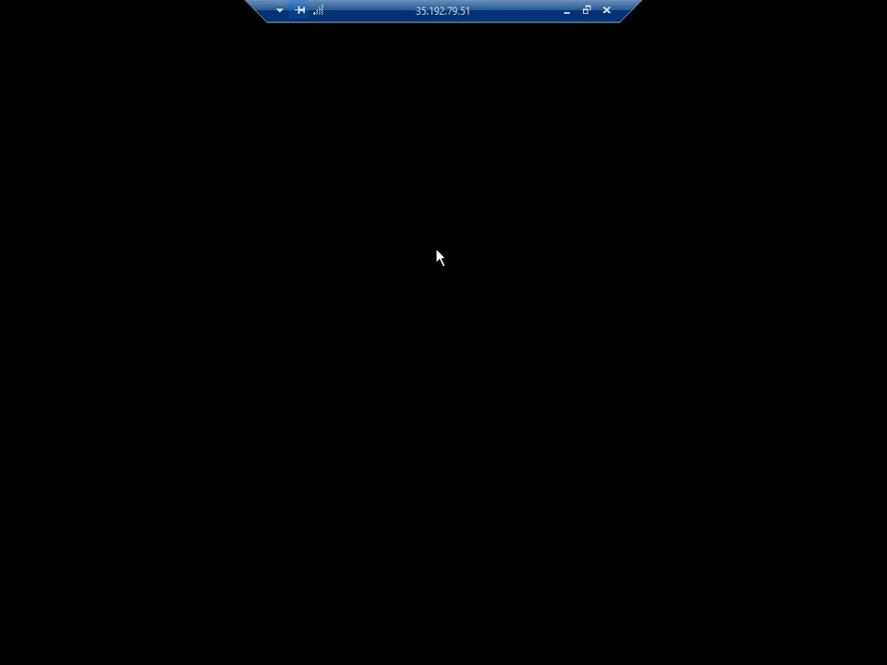
Step: Reduce the full-screen dc session to a window and bring up the analysts SSH terminal beside it
click(586, 11)
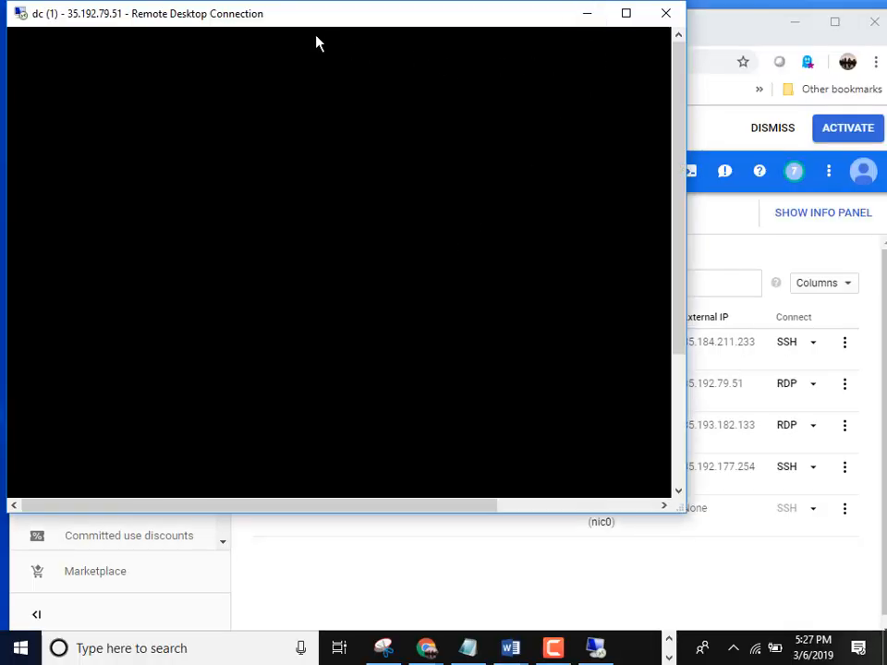
drag(336, 22, 485, 31)
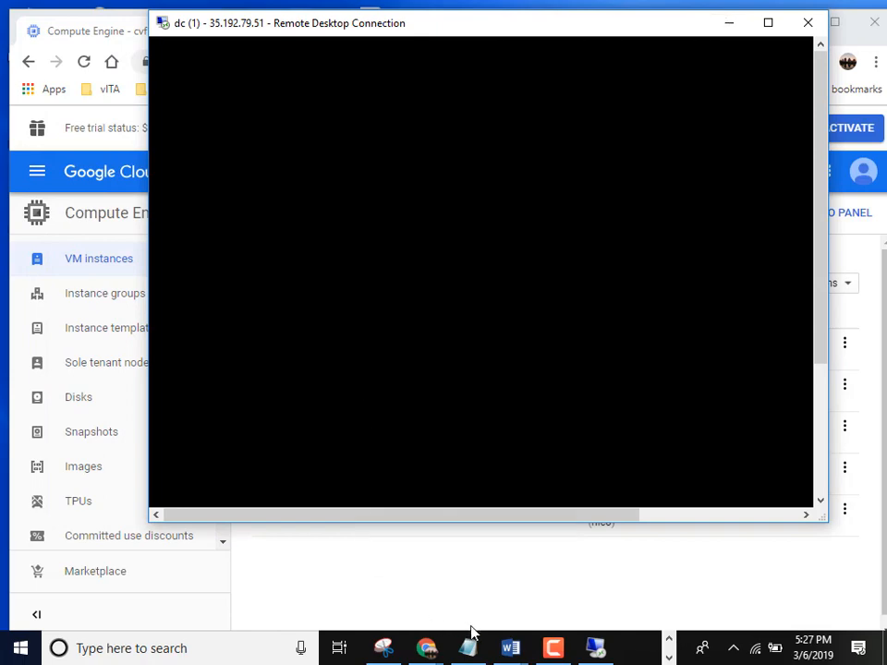
mouse_move(487, 655)
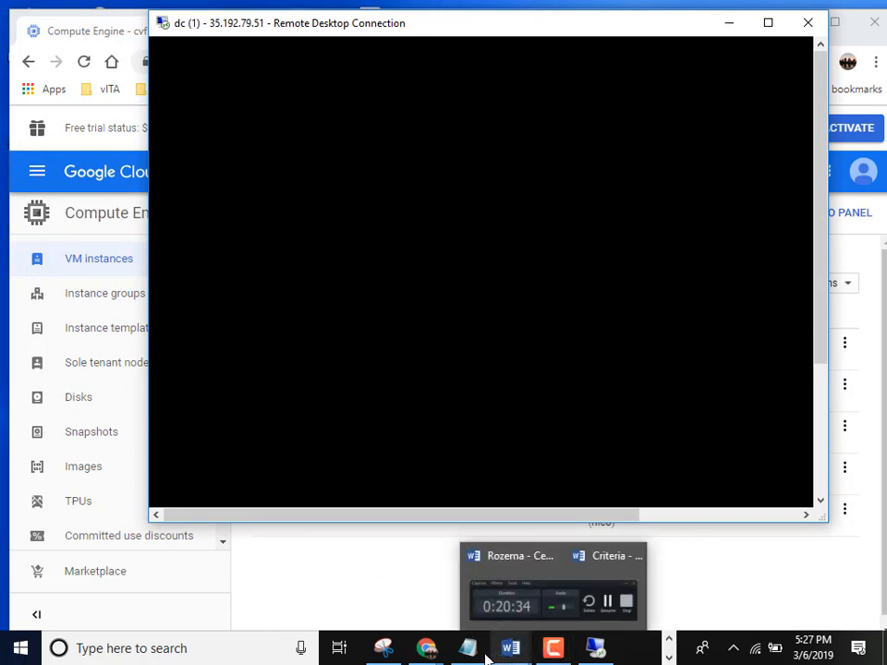
mouse_move(428, 652)
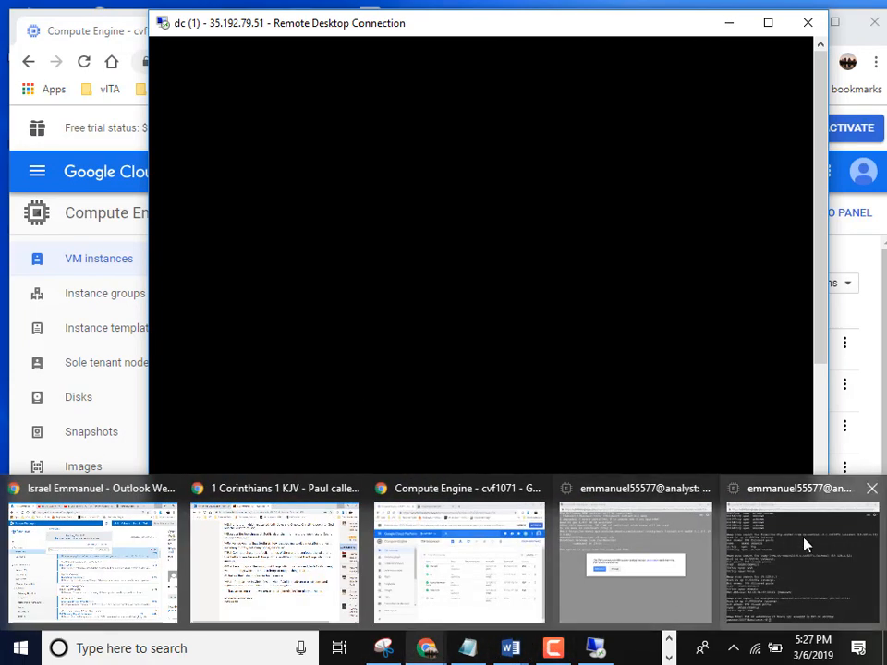
click(804, 545)
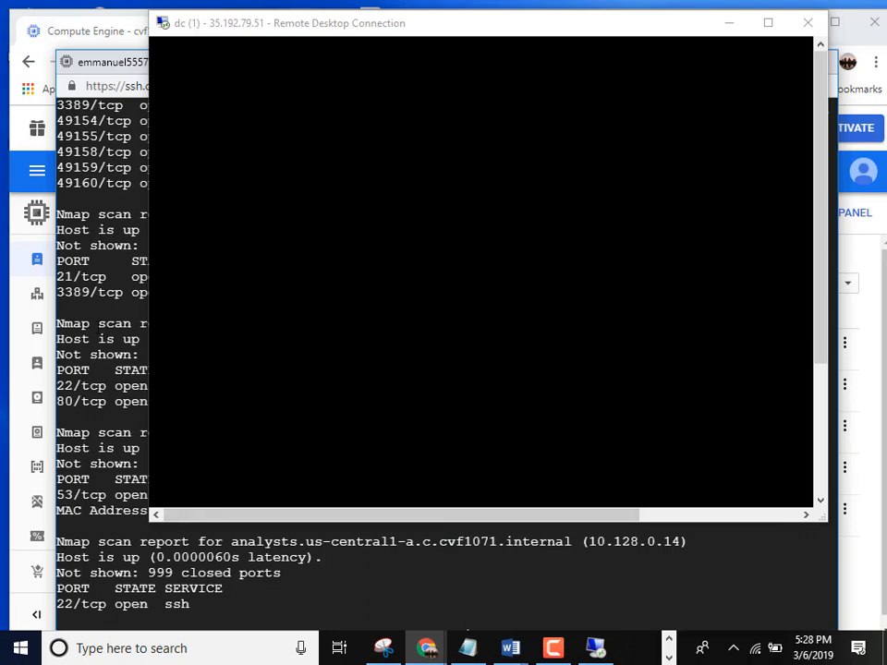
drag(393, 39, 560, 178)
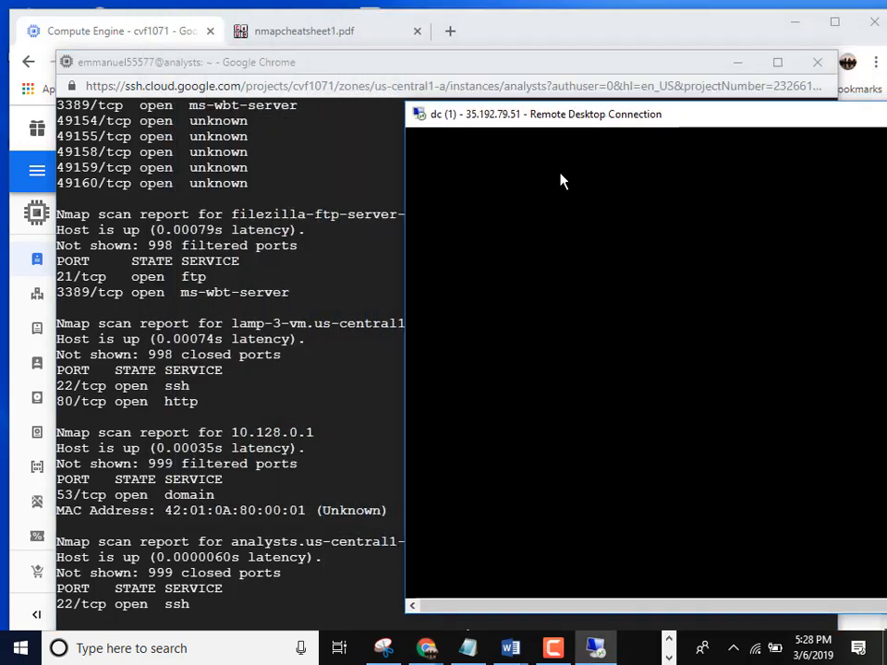
Step: Reposition the analysts terminal and dc session windows, scrolling the terminal back to the start of the nmap scan
drag(286, 57, 279, 27)
click(282, 50)
click(251, 320)
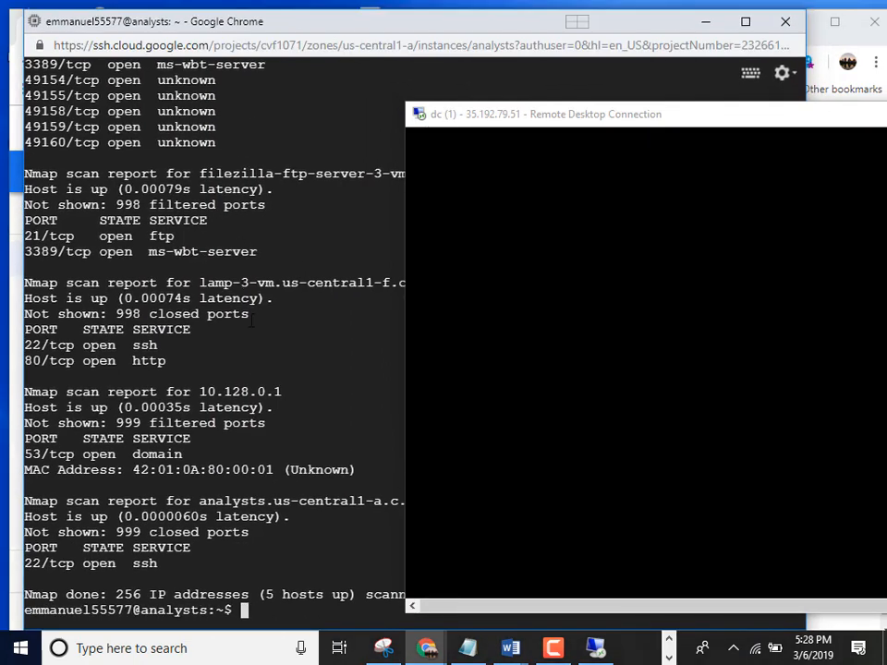
scroll(250, 351, up, 5)
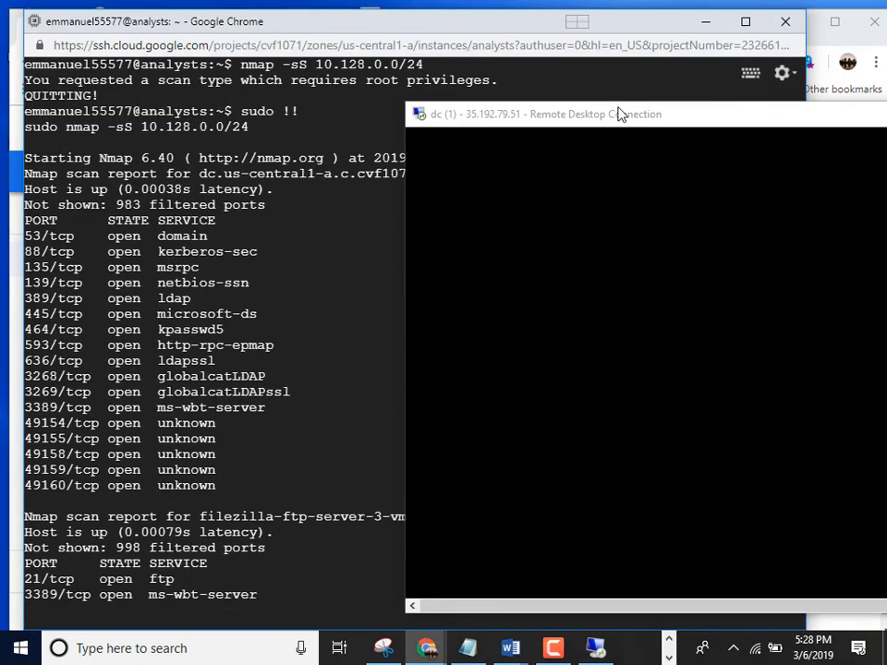
drag(647, 118, 677, 306)
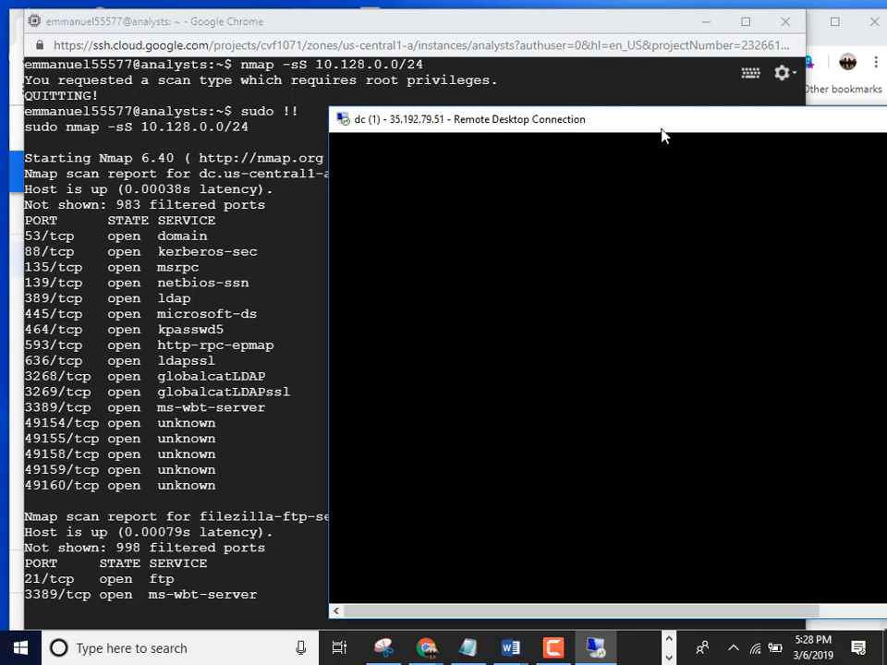
drag(661, 129, 346, 97)
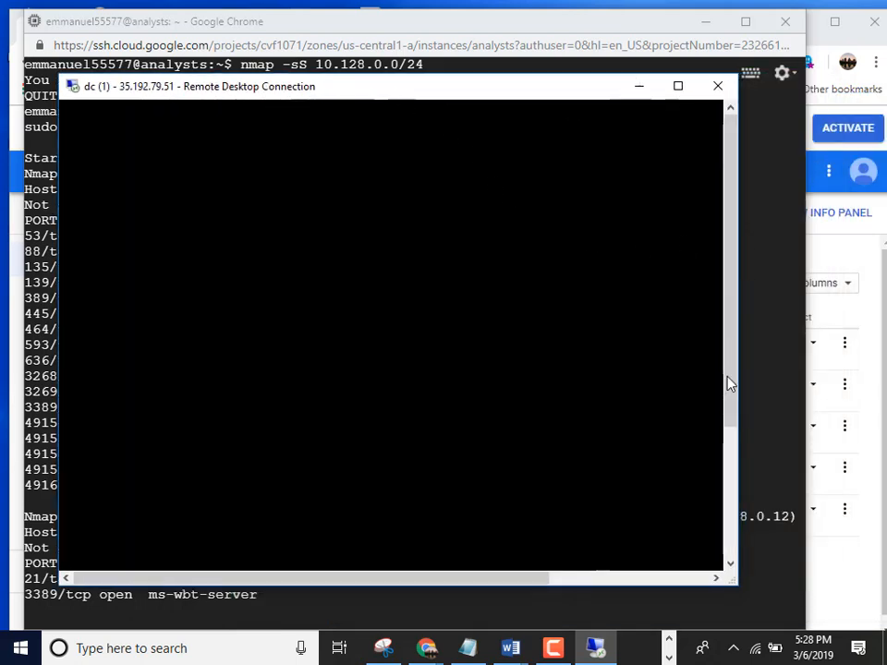
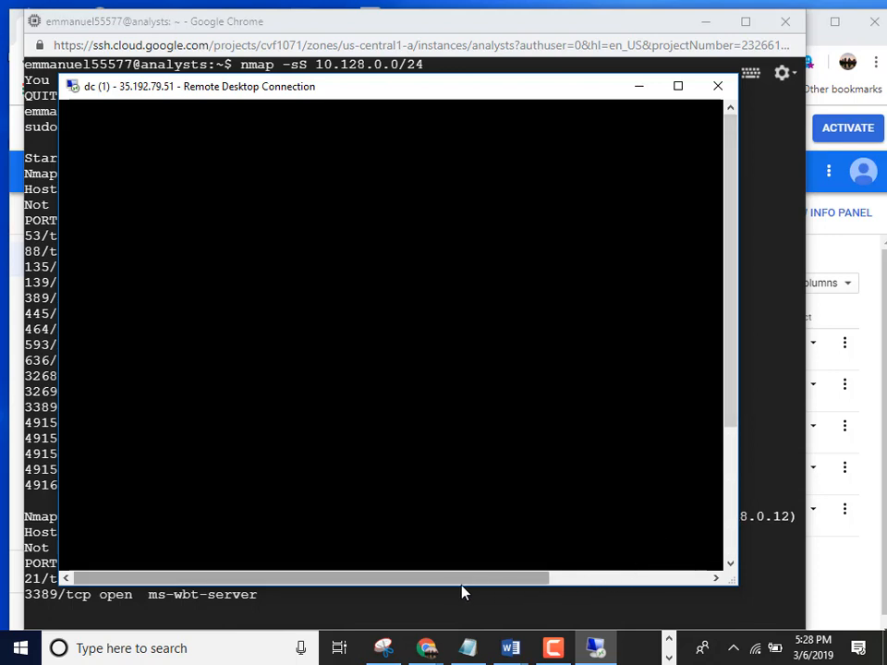
Step: Launch Wireshark from the installed apps on the dc server
drag(457, 588, 615, 605)
click(570, 604)
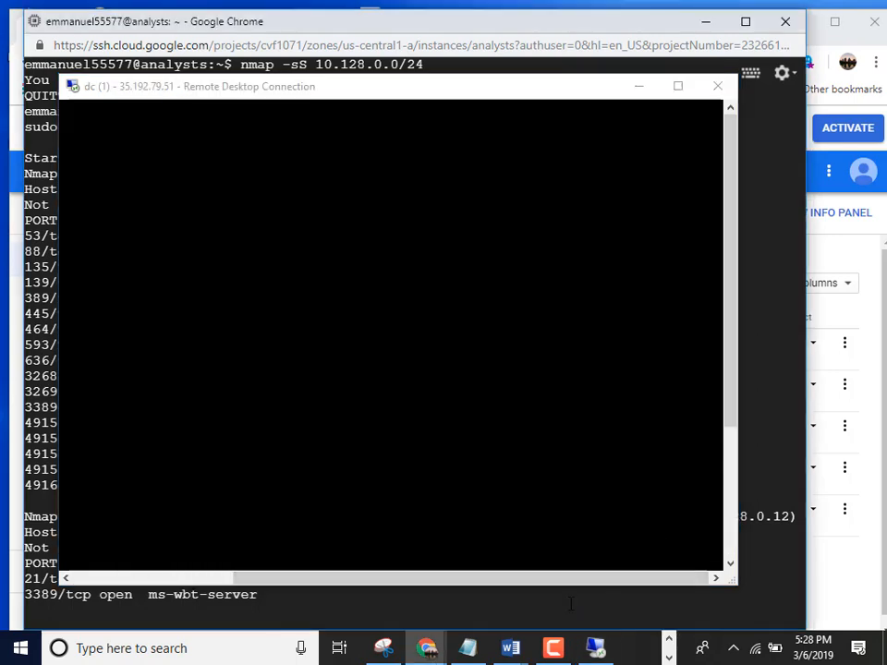
drag(518, 578, 357, 580)
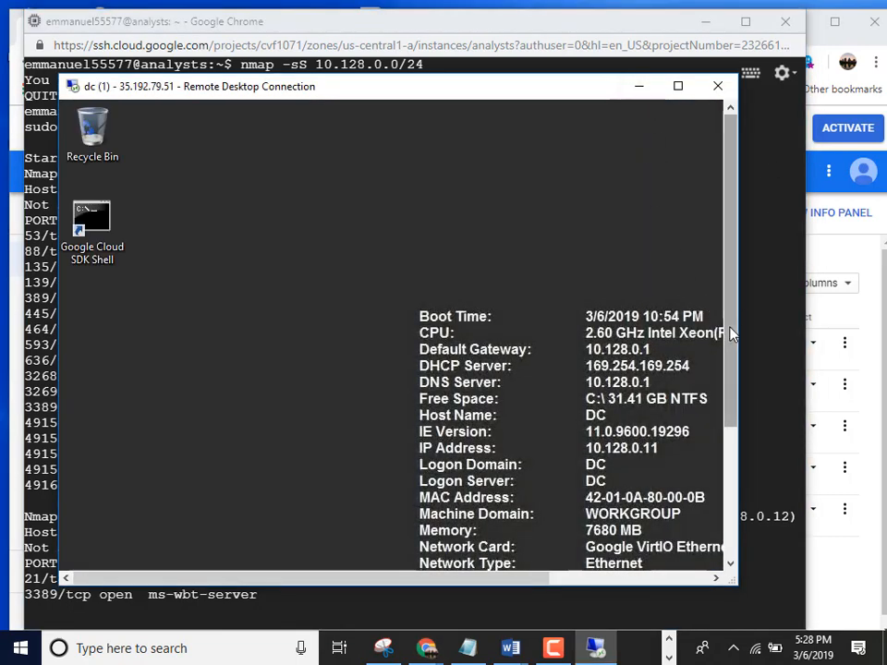
drag(734, 349, 735, 481)
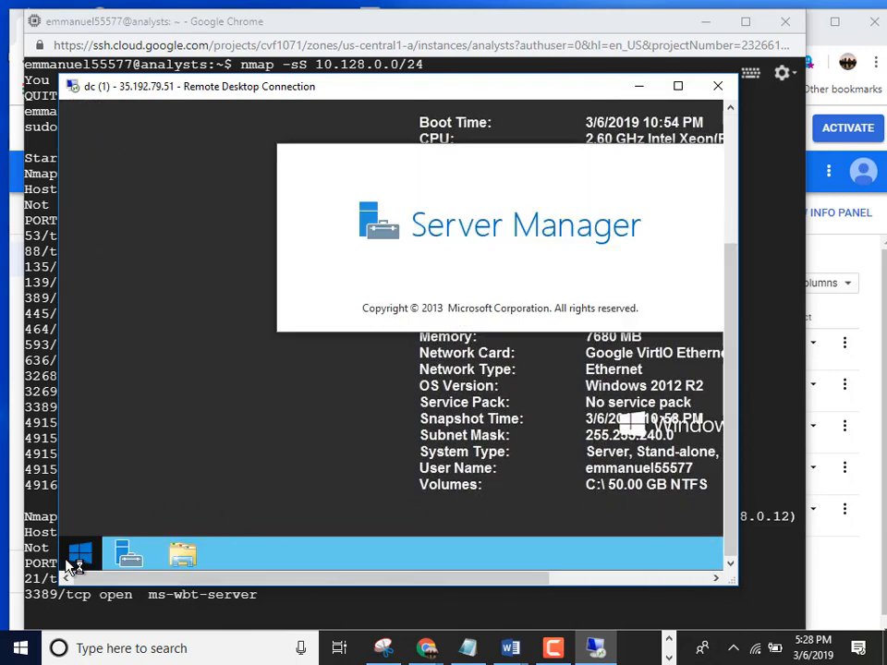
click(72, 560)
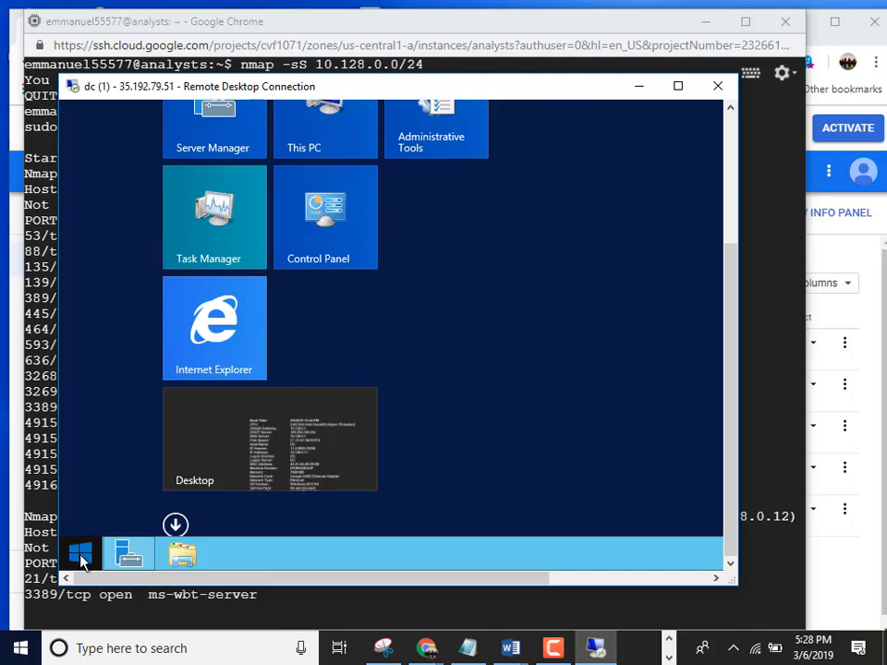
click(176, 524)
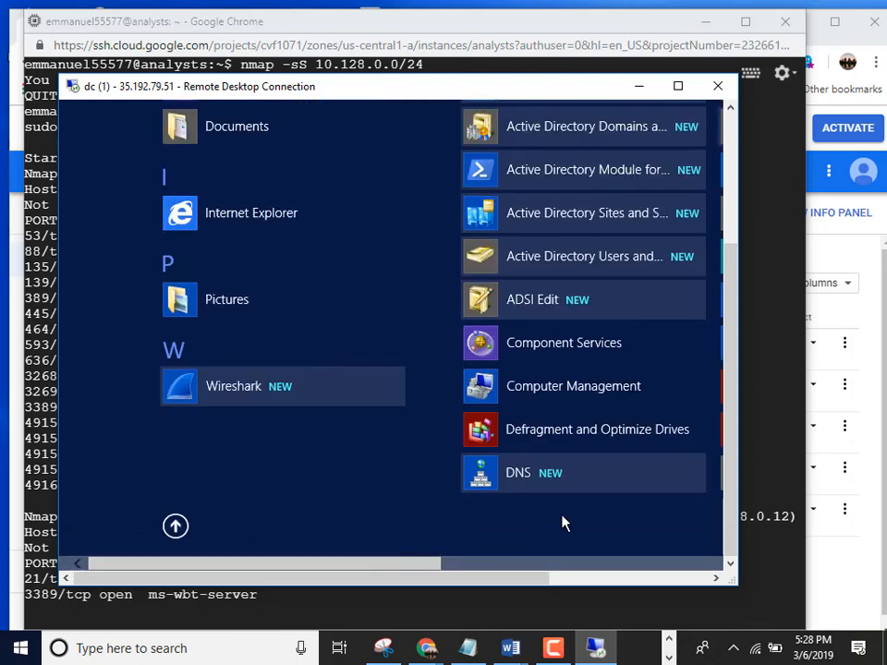
click(284, 376)
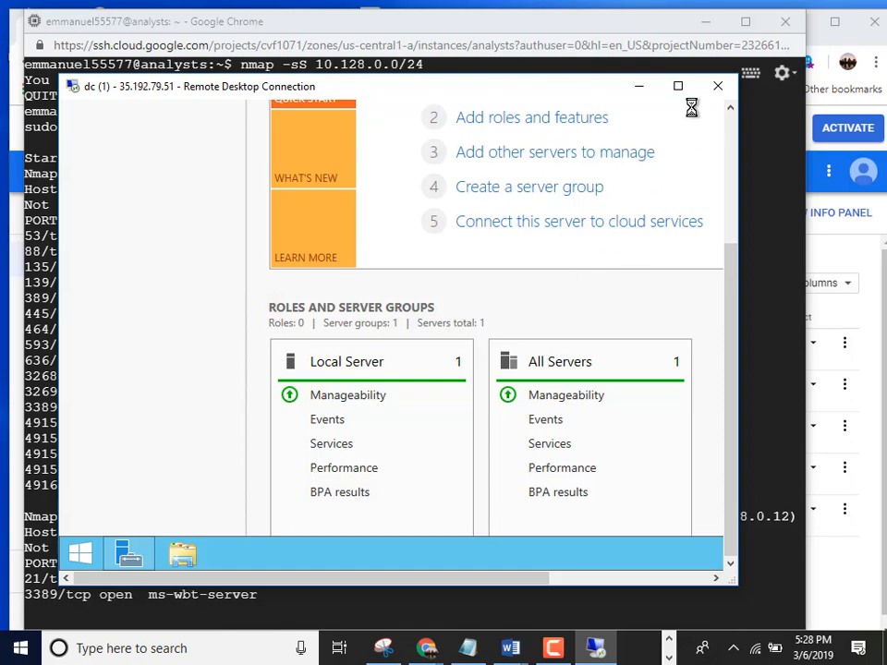
Step: Minimize the dc session and prepare the command sudo nmap -sS 10.128.0.11 in the analysts terminal without running it
click(638, 86)
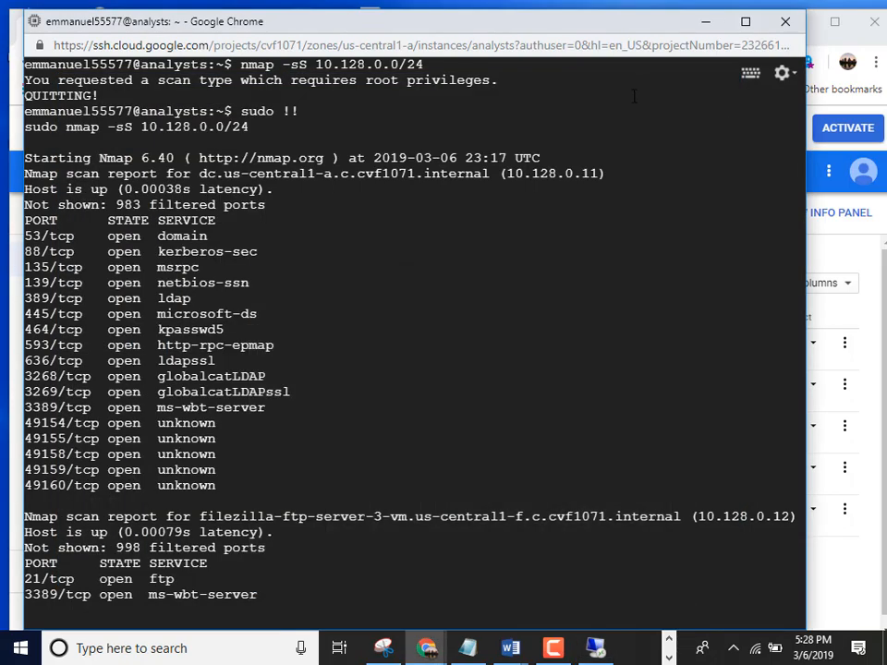
scroll(558, 501, down, 7)
scroll(563, 475, up, 9)
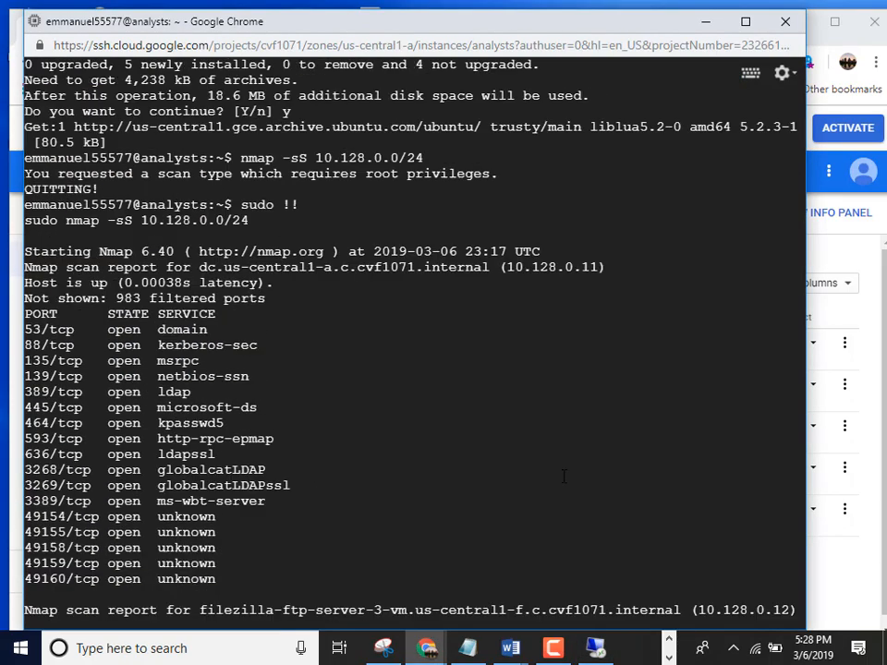
scroll(582, 277, down, 9)
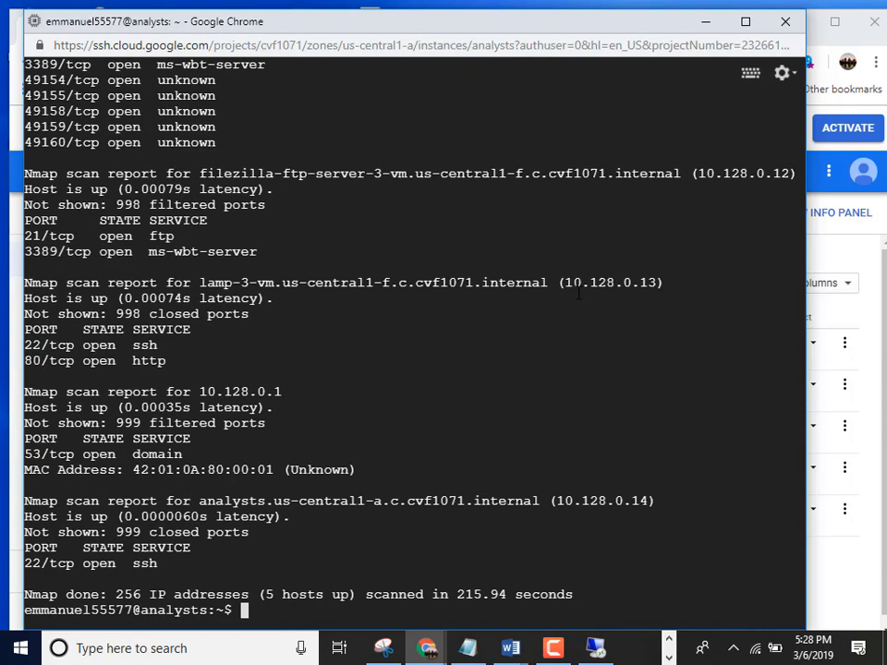
key(Up)
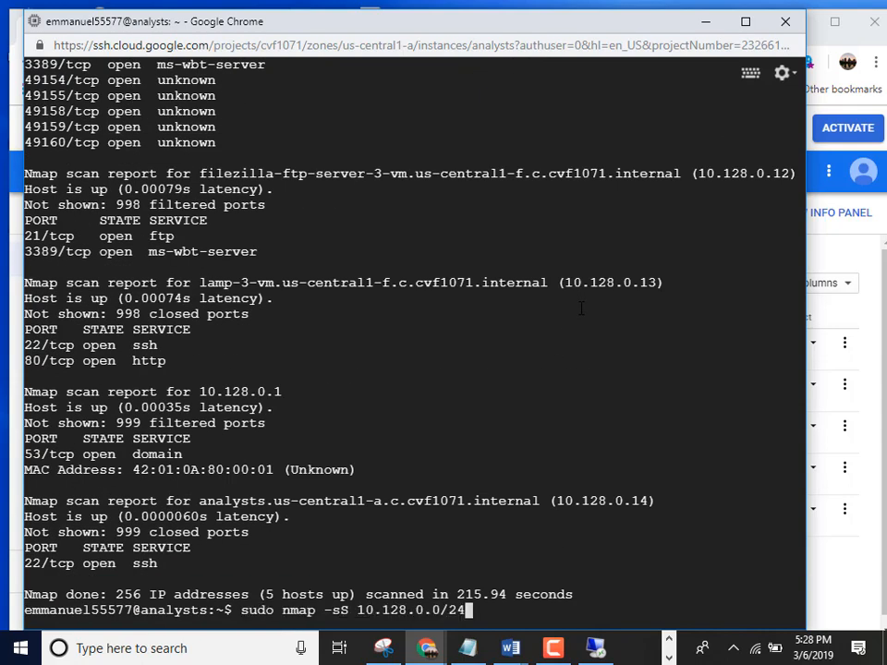
key(BackSpace)
key(BackSpace)
key(BackSpace)
key(BackSpace)
text(11)
Step: Return to the dc session in full screen and open Wireshark's capture options
click(595, 648)
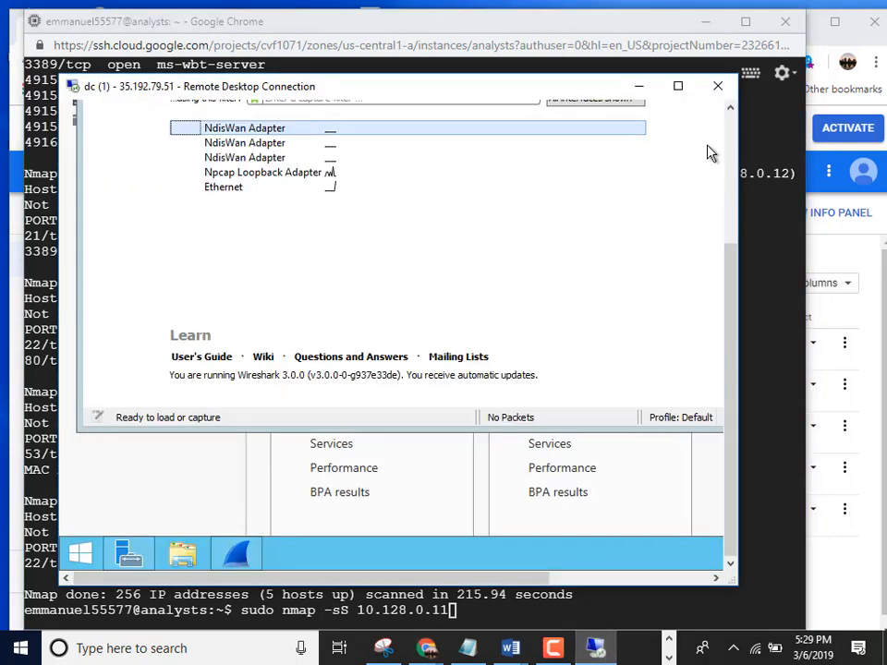
click(745, 21)
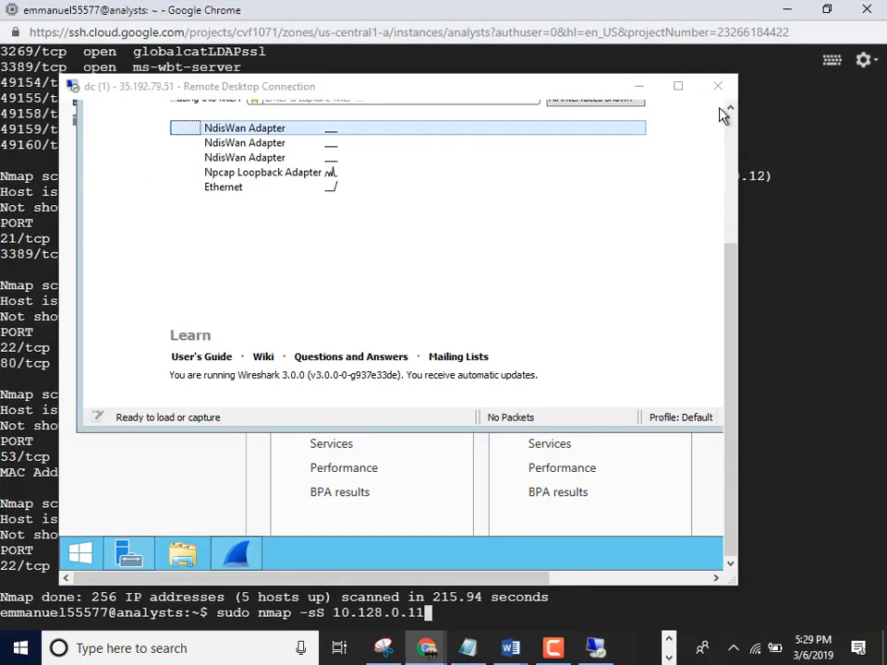
click(676, 86)
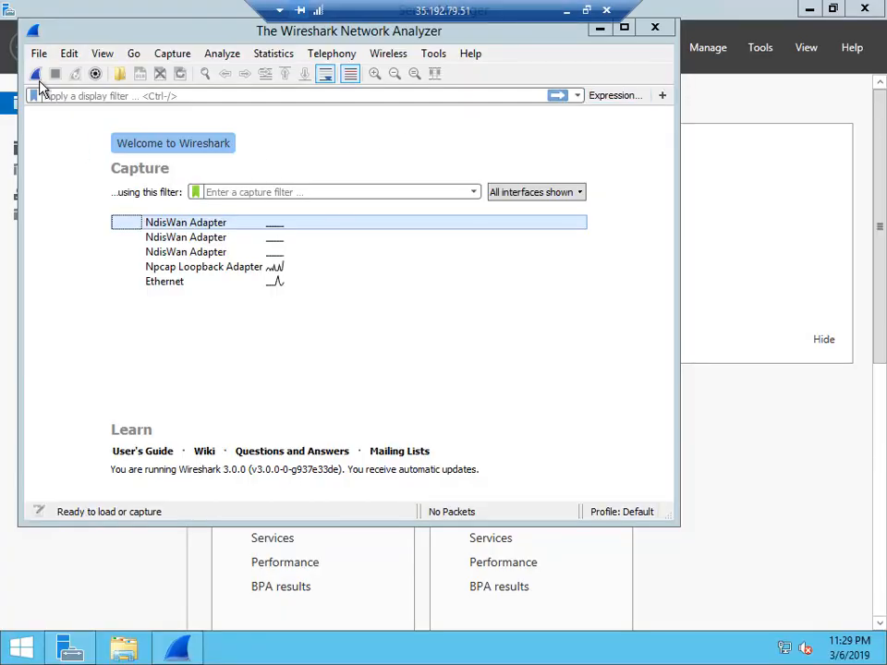
click(170, 58)
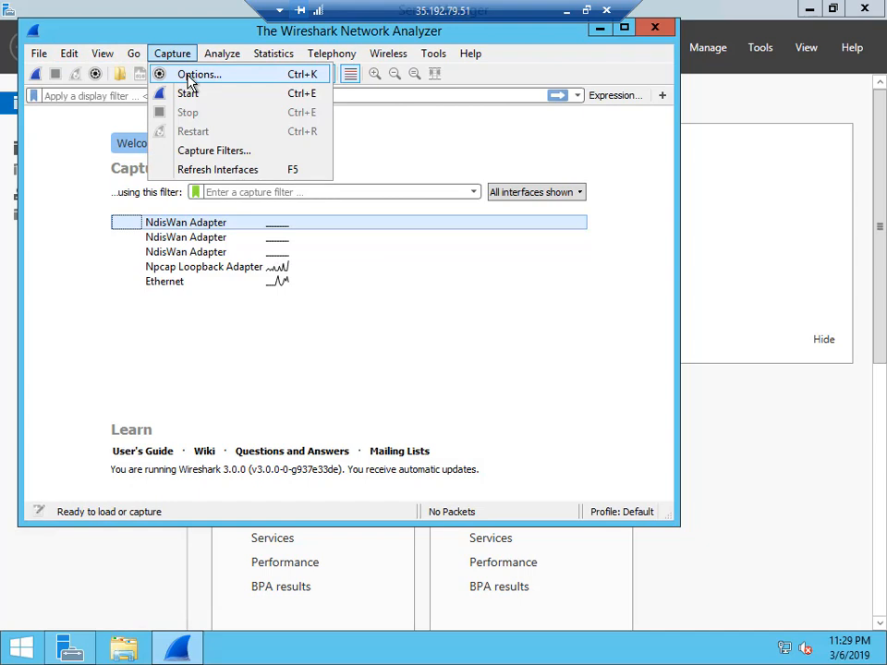
click(190, 76)
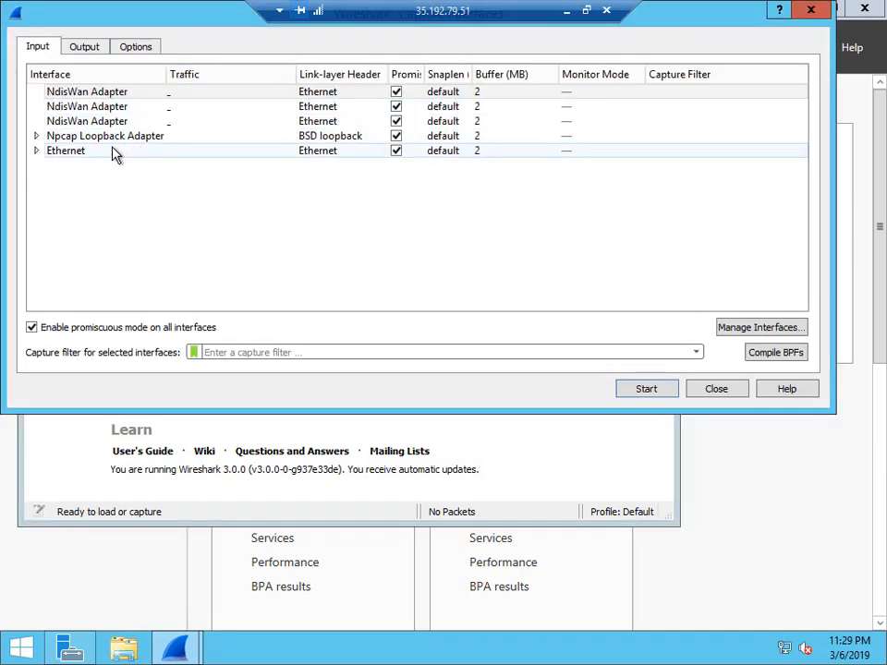
Step: Start a live capture on the Ethernet interface that has the address 10.128.0.11
click(36, 151)
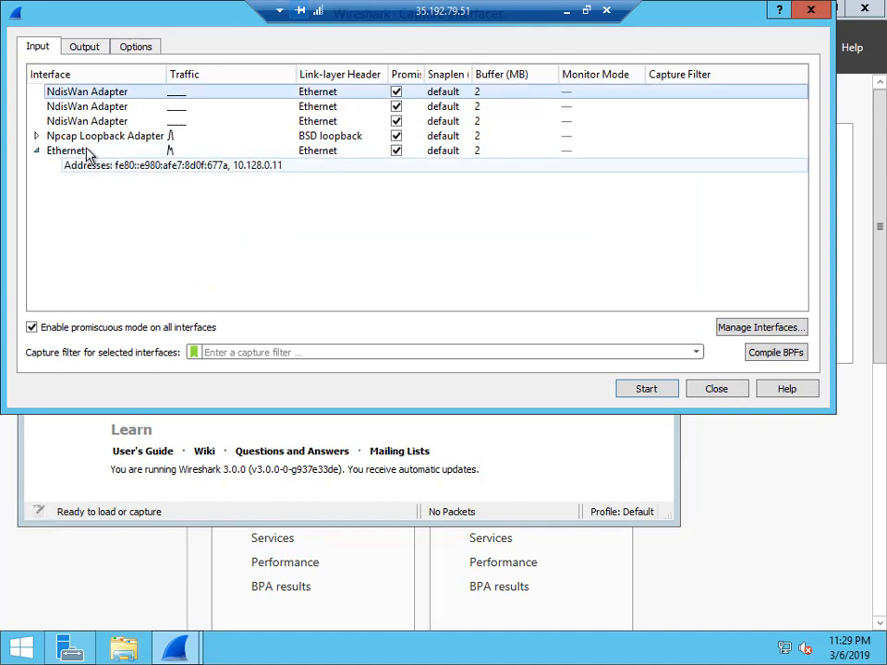
click(134, 155)
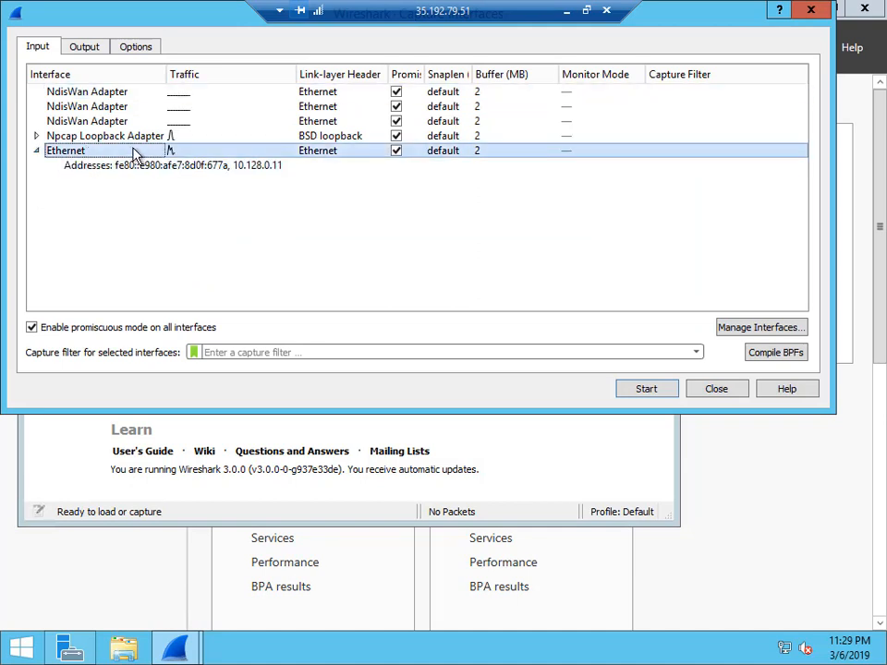
click(646, 390)
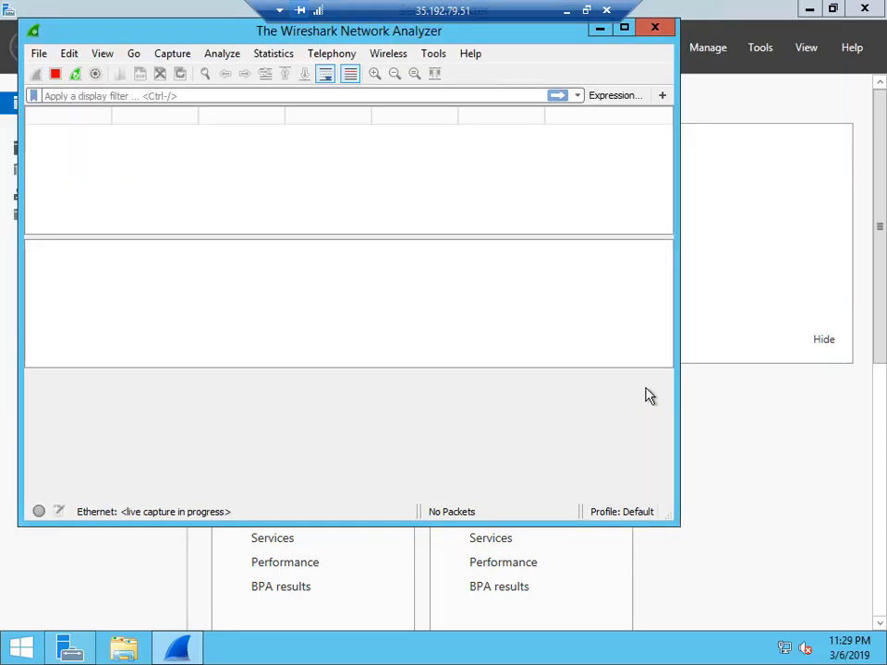
Step: Run the prepared sudo nmap -sS 10.128.0.11 scan in the analysts terminal, and return to the dc session to widen the Wireshark window
click(567, 11)
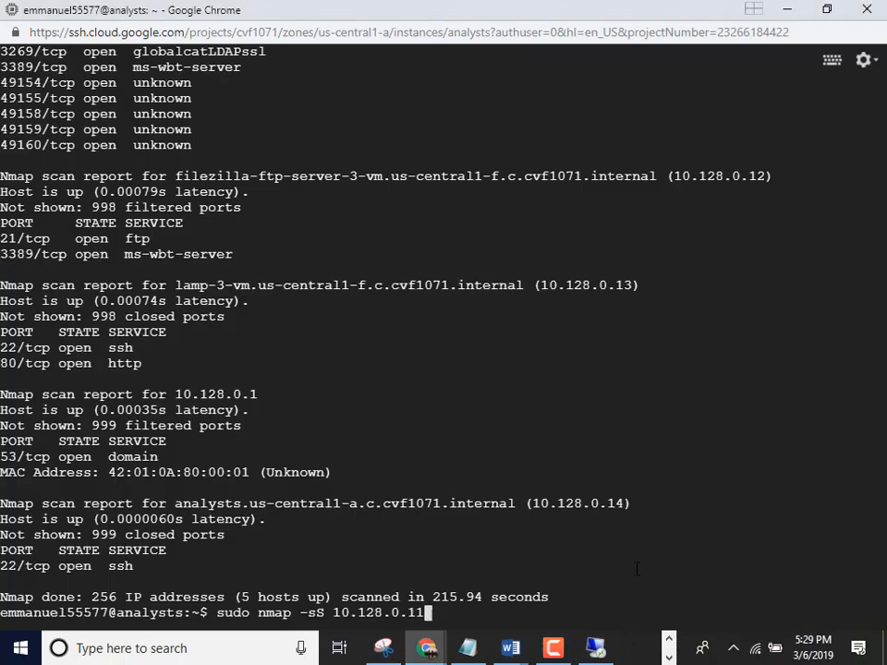
key(Return)
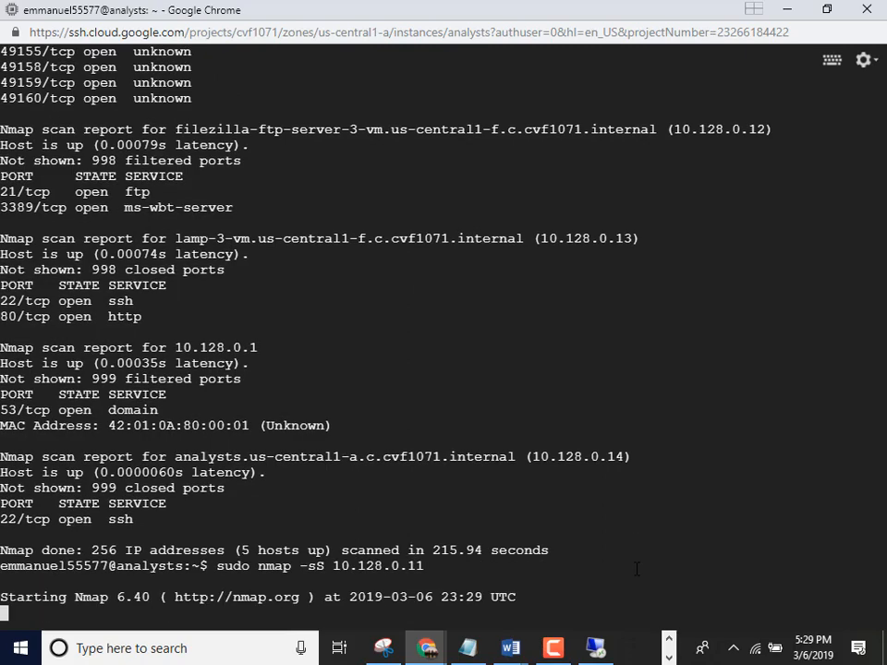
click(596, 647)
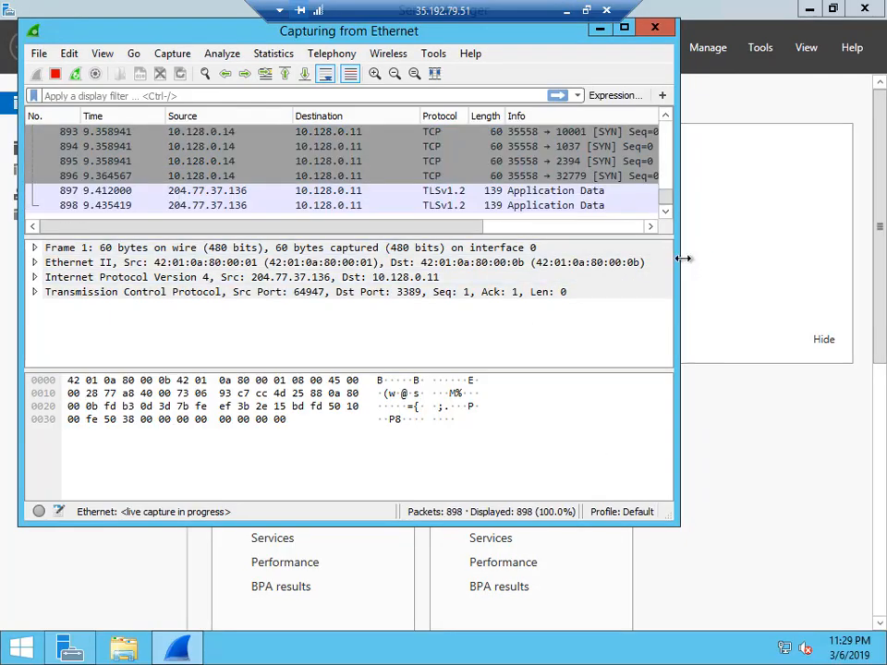
drag(681, 253, 830, 275)
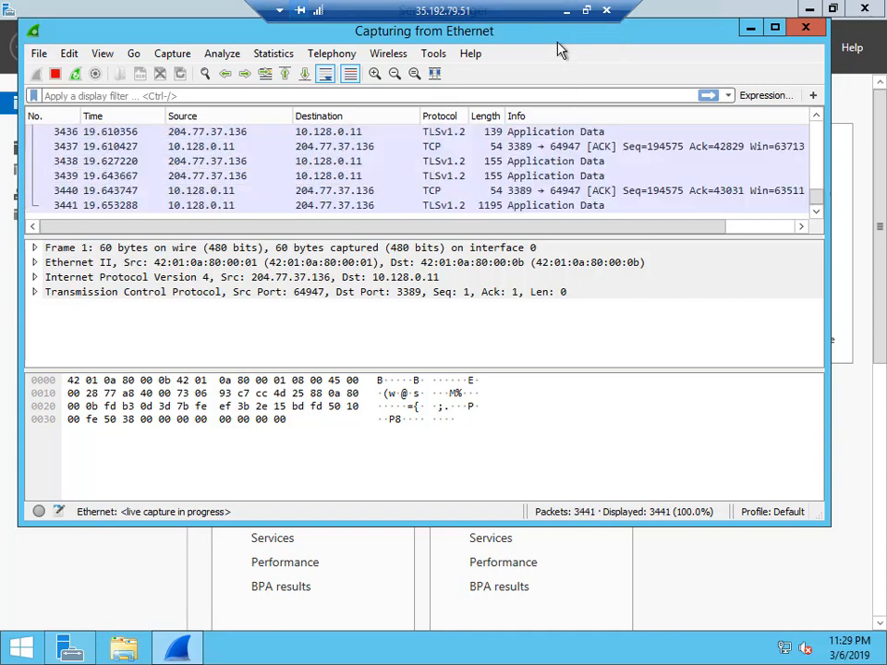
Step: Check the nmap scan's progress in the analysts terminal and stop the Wireshark capture on dc
click(569, 11)
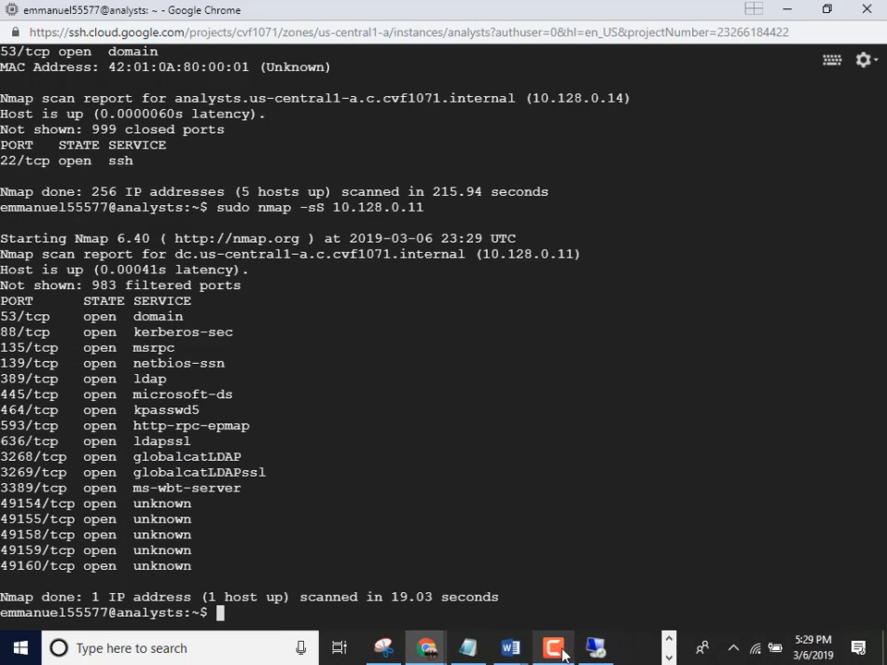
click(595, 647)
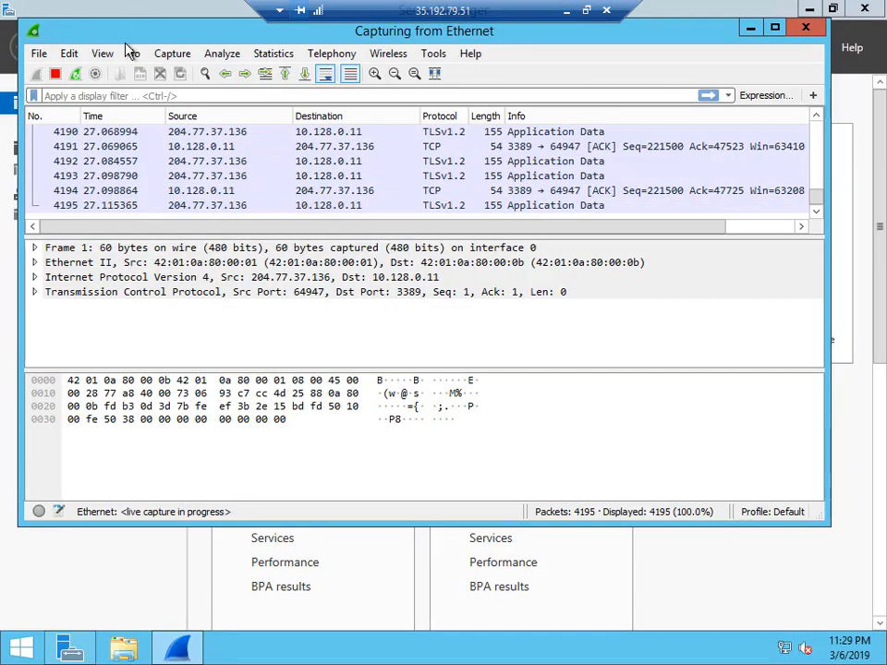
click(55, 73)
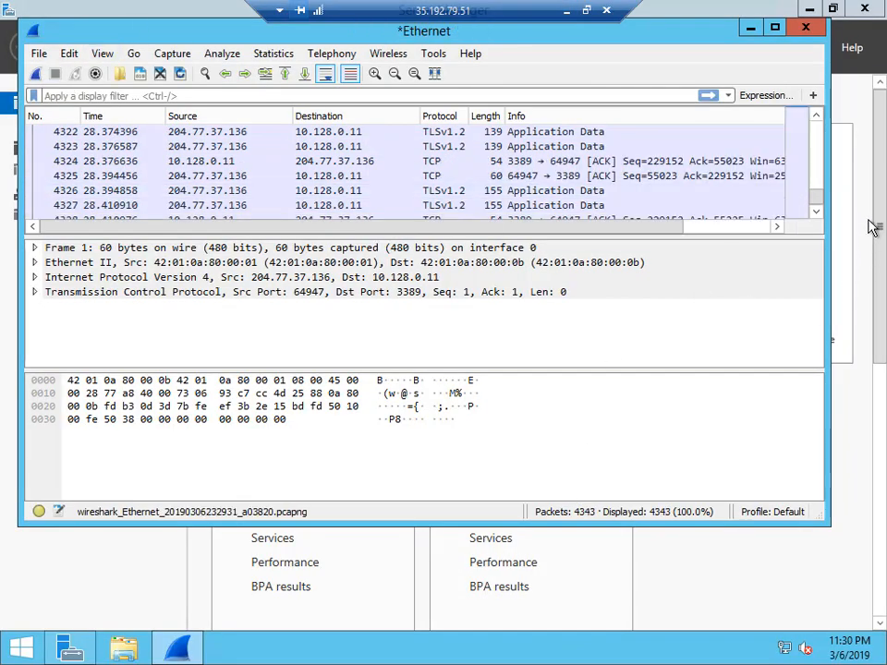
Step: Maximize Wireshark and look through the captured packets from the beginning of the list
click(774, 27)
drag(882, 219, 878, 83)
scroll(859, 164, down, 4)
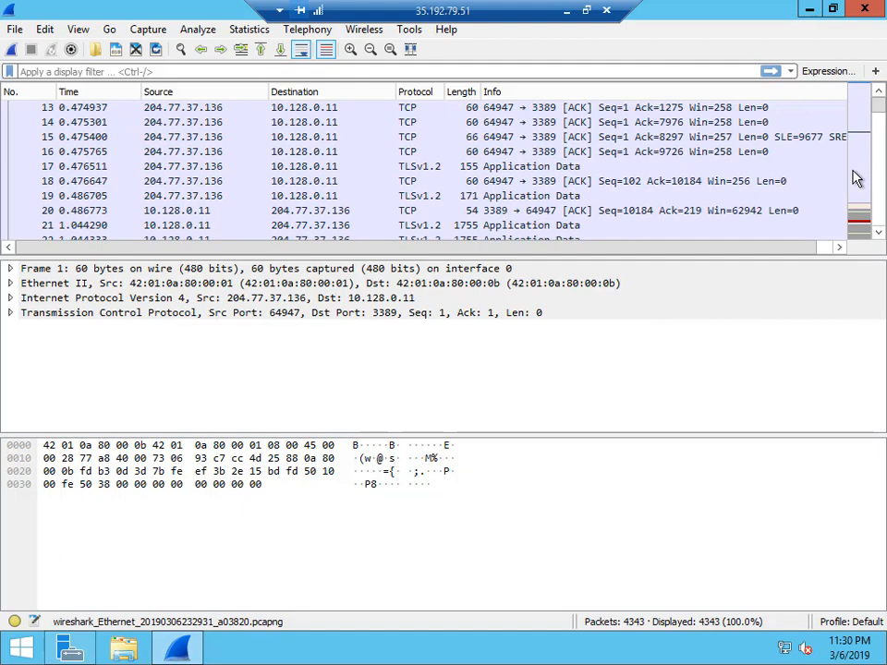
scroll(854, 178, up, 4)
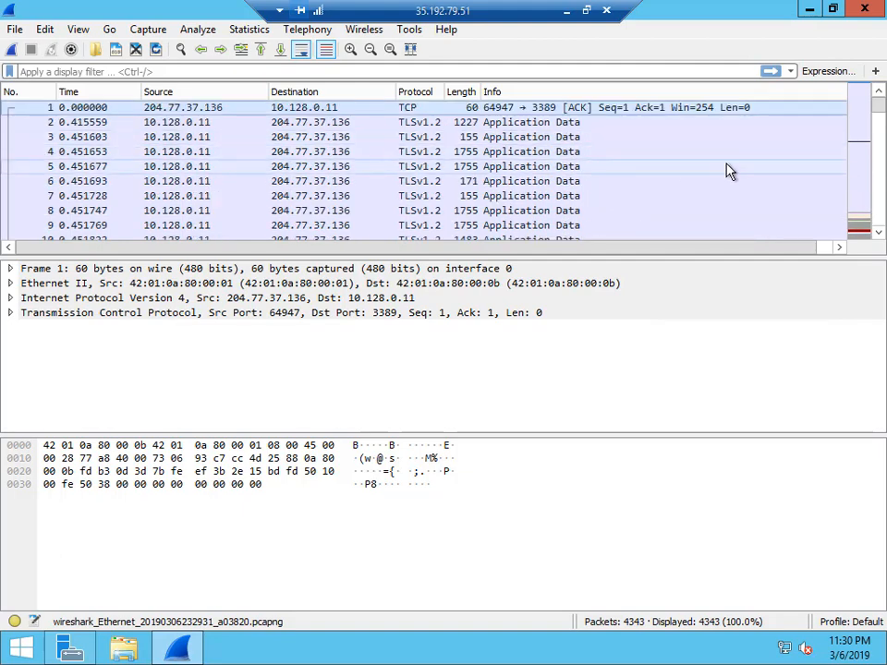
scroll(796, 177, down, 6)
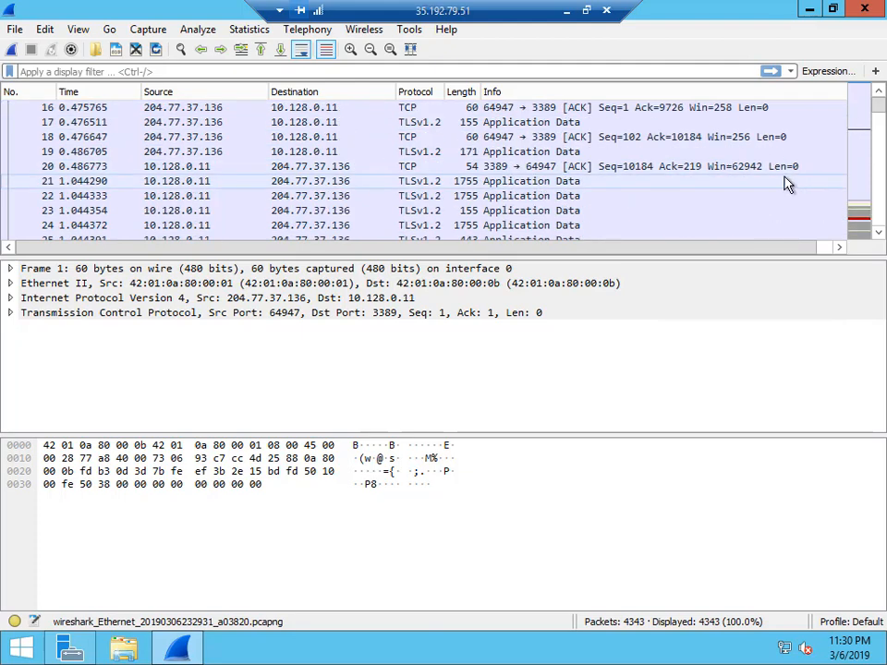
scroll(786, 184, down, 11)
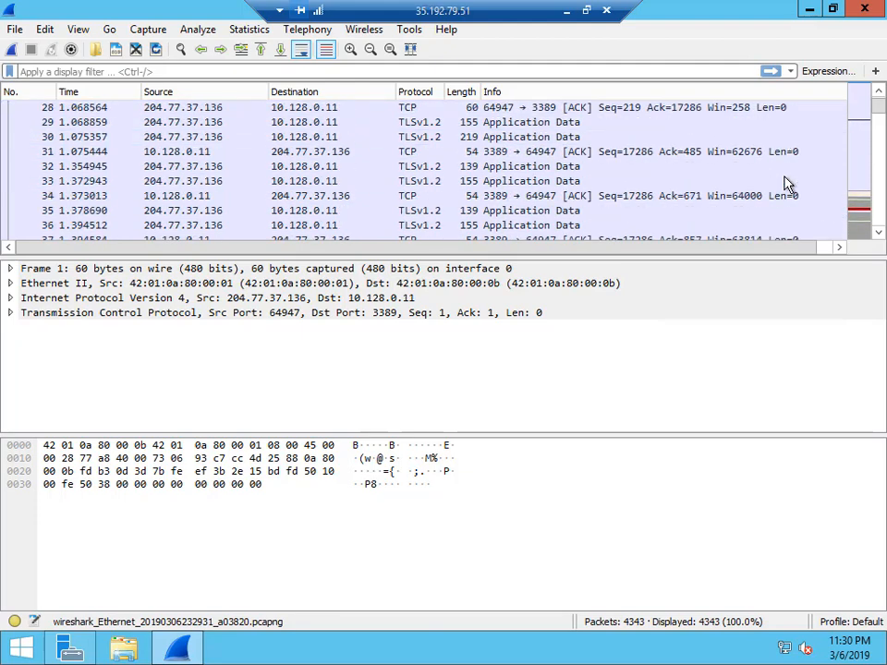
scroll(786, 182, down, 4)
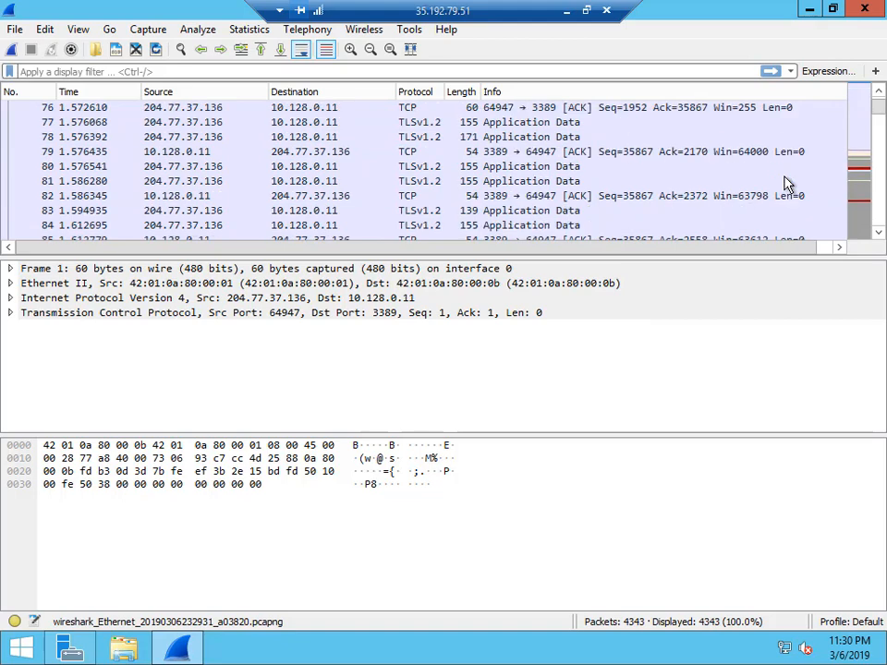
drag(880, 110, 879, 71)
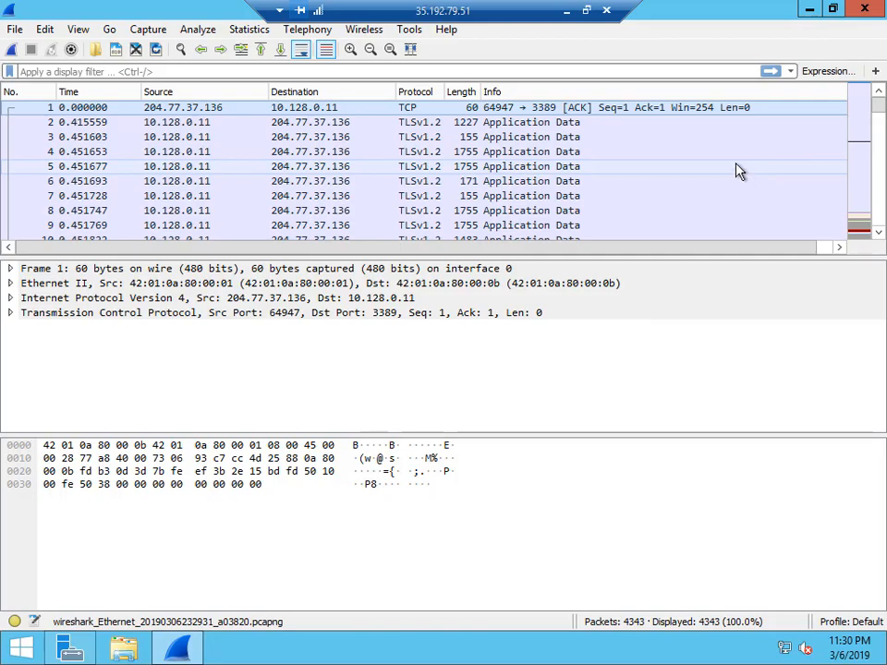
Step: Look up the analysts VM's IP address with ifconfig, minimize its terminal and return to the dc session
click(566, 10)
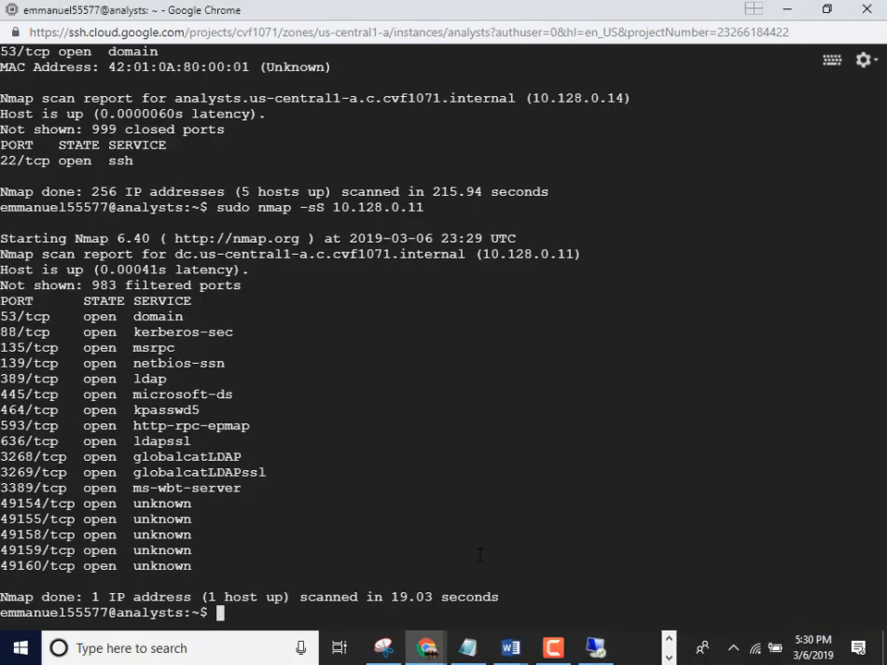
text(ifconfig)
key(Return)
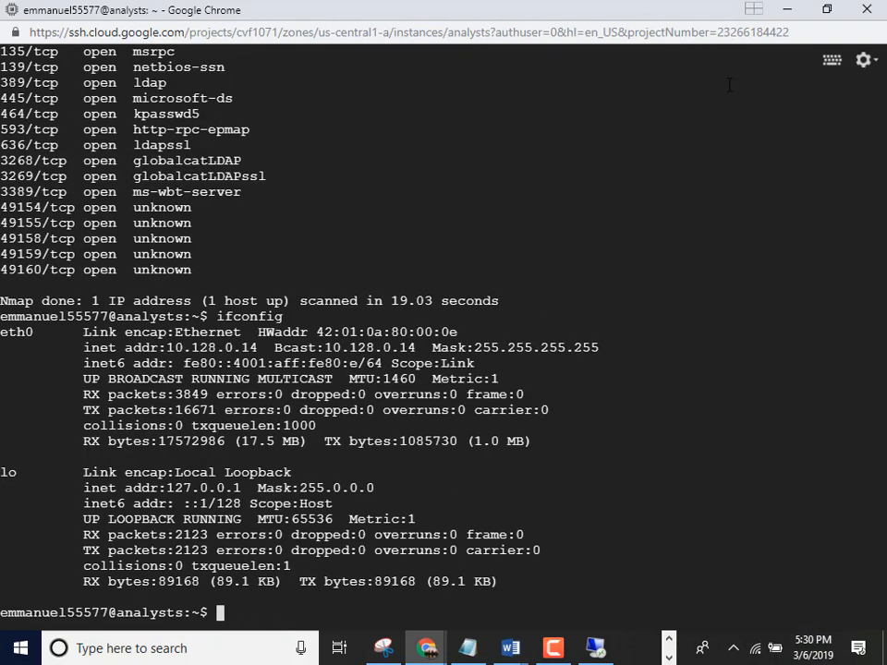
click(786, 10)
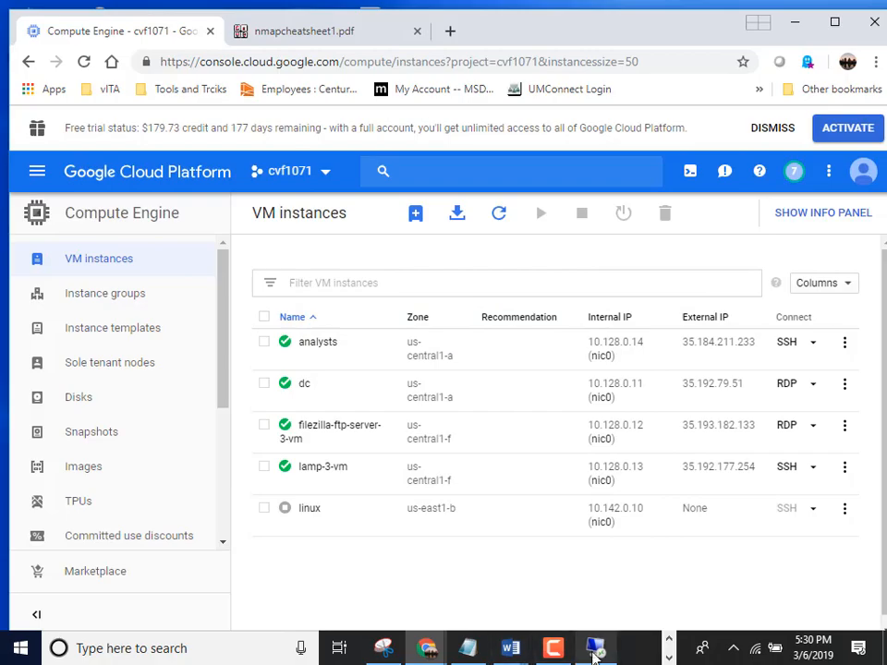
click(595, 649)
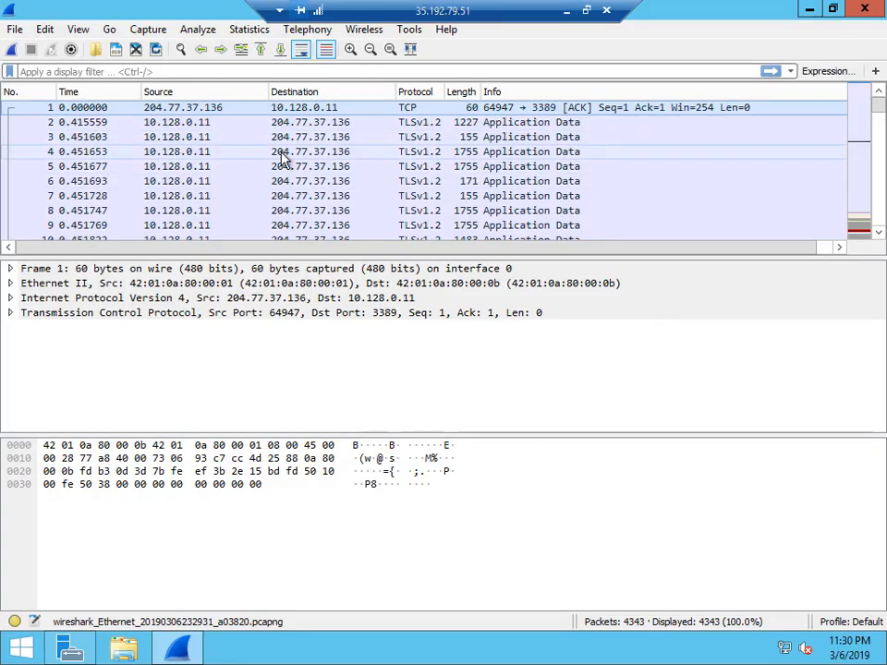
Step: Expand the first packet's IPv4 details and prepare the display filter ip.src == 204.77.37.136 from its source address
scroll(286, 166, down, 8)
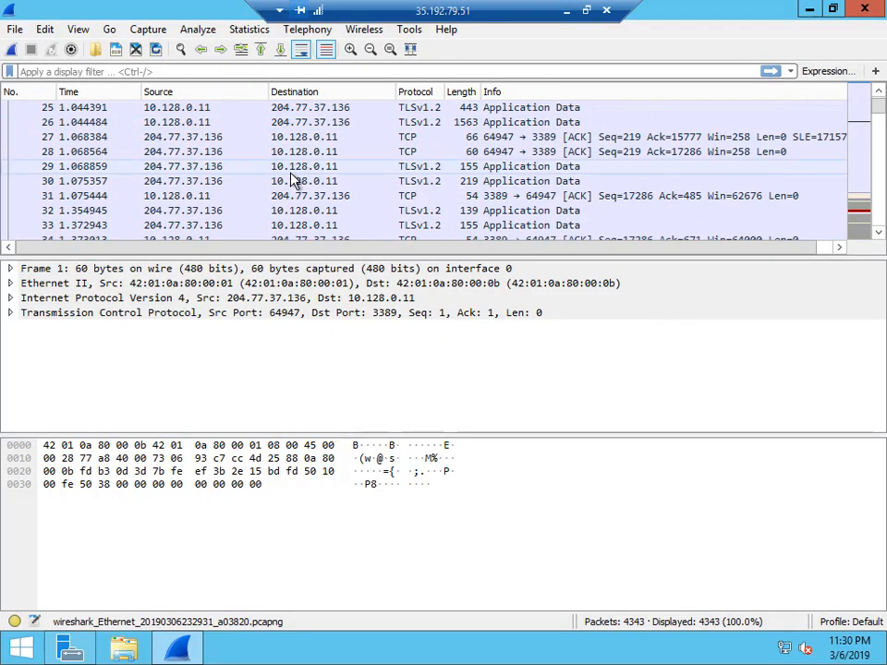
click(10, 298)
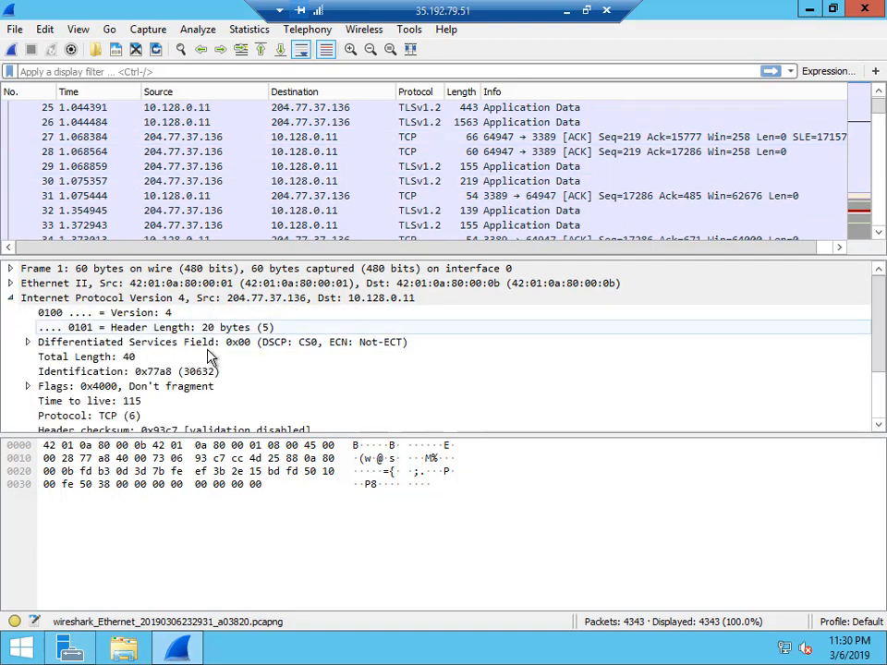
scroll(222, 384, down, 2)
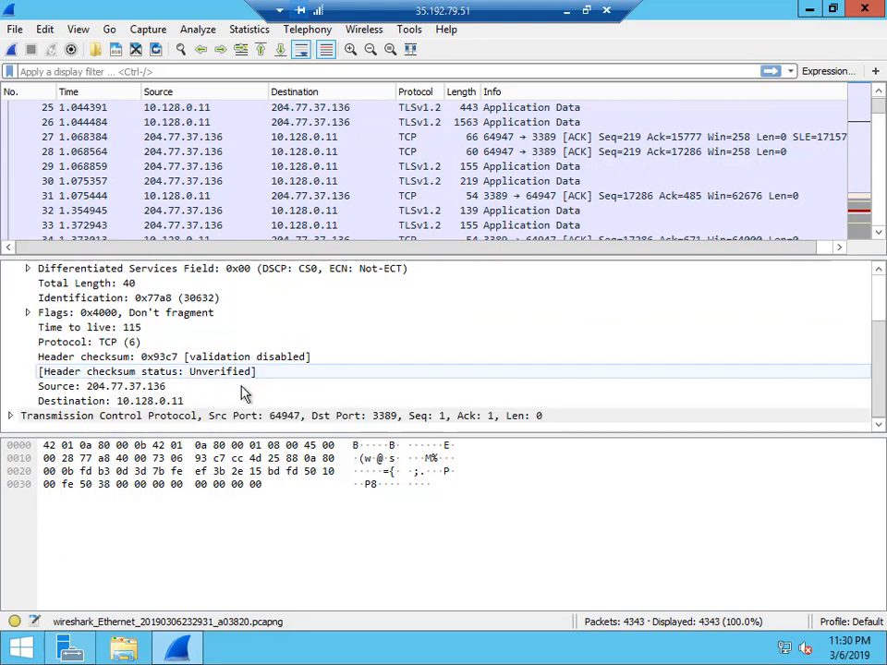
click(145, 390)
right_click(144, 390)
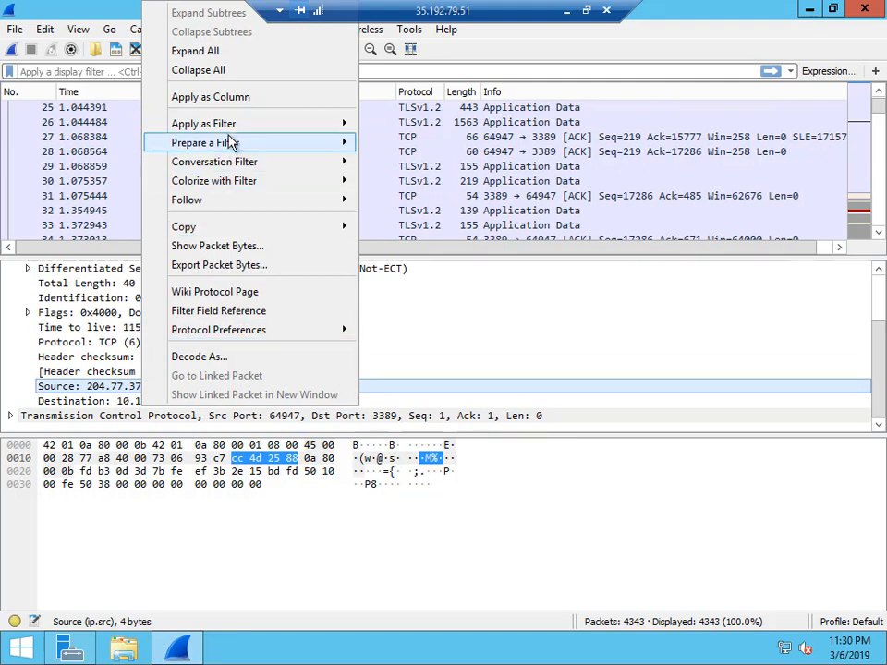
mouse_move(262, 146)
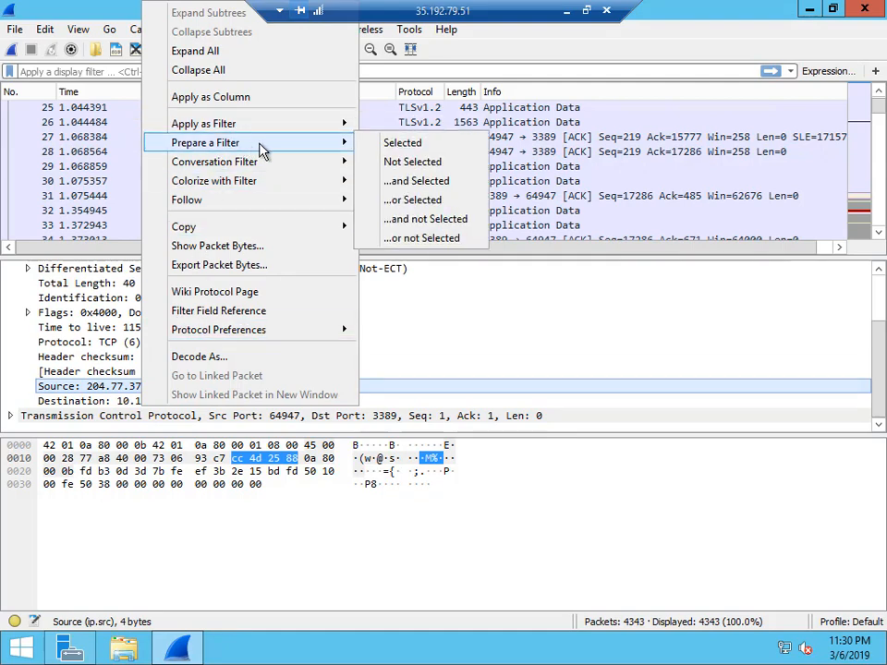
click(424, 148)
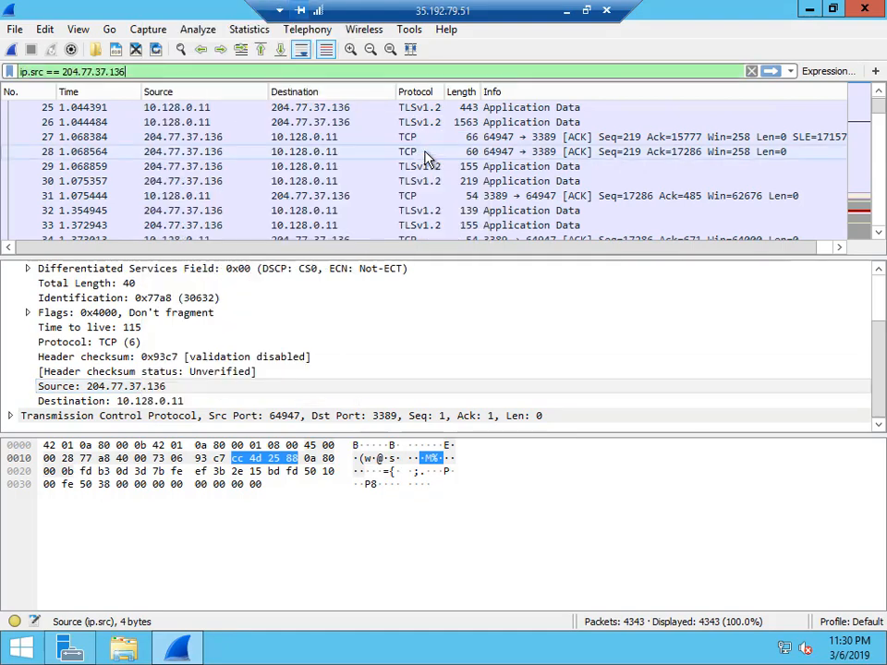
Step: Change the field in the prepared display filter to ip.addr
click(46, 73)
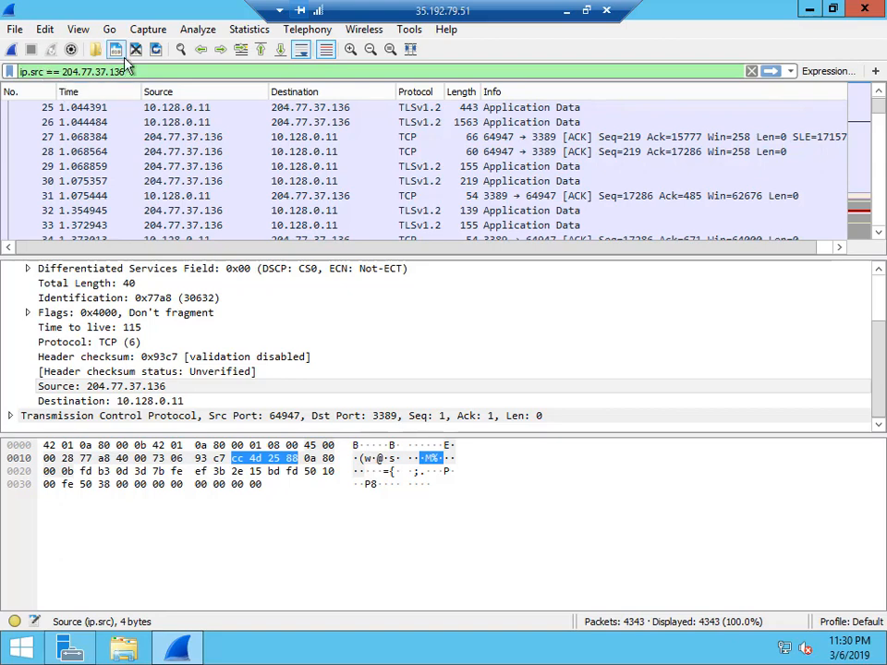
key(BackSpace)
key(BackSpace)
key(BackSpace)
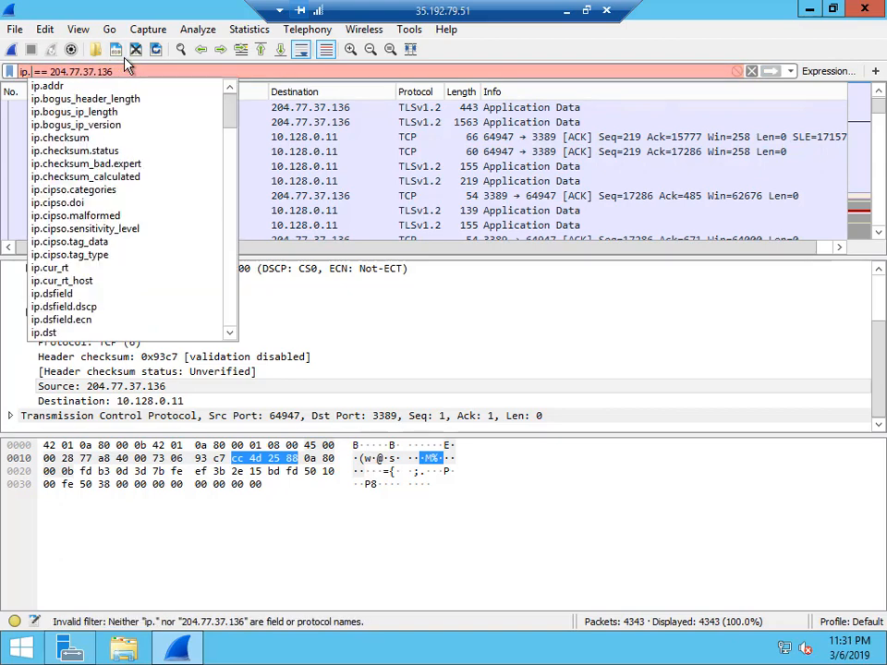
click(48, 86)
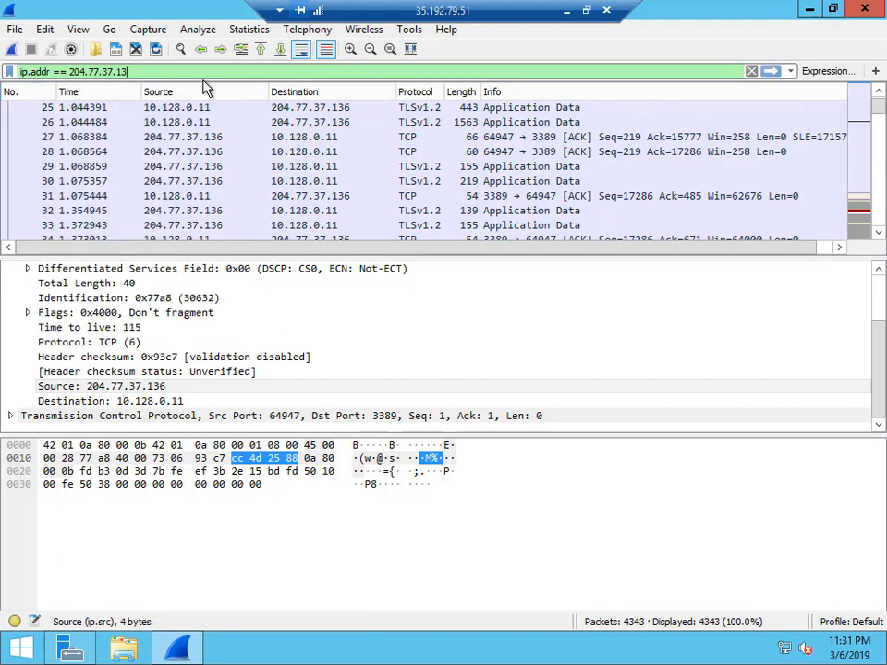
Step: Replace the filter's address with the analysts VM's 10.128.0.14 and apply ip.addr == 10.128.0.14
key(BackSpace)
key(BackSpace)
key(BackSpace)
key(BackSpace)
key(BackSpace)
key(BackSpace)
key(BackSpace)
key(BackSpace)
key(BackSpace)
key(BackSpace)
key(BackSpace)
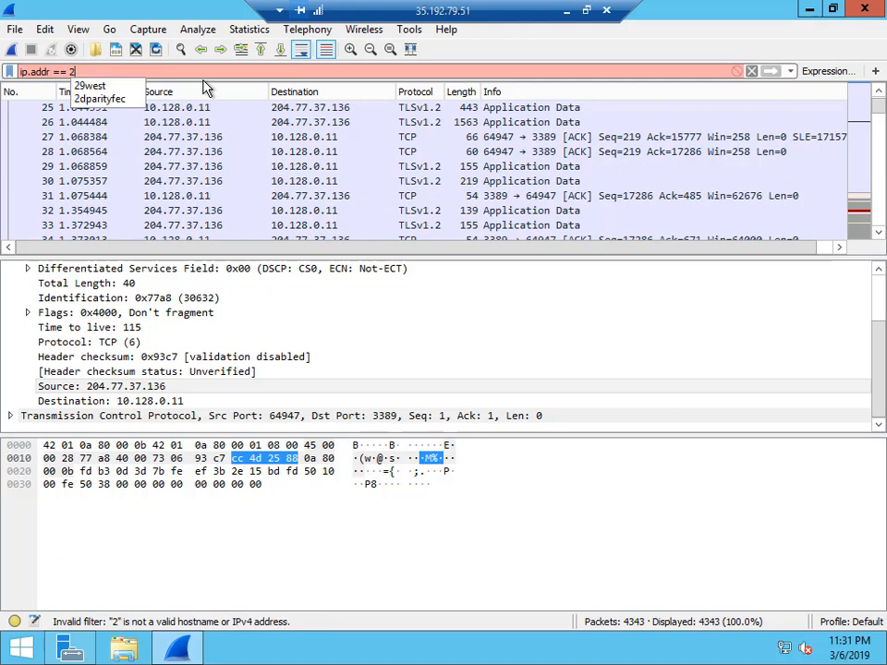
key(BackSpace)
text(10.)
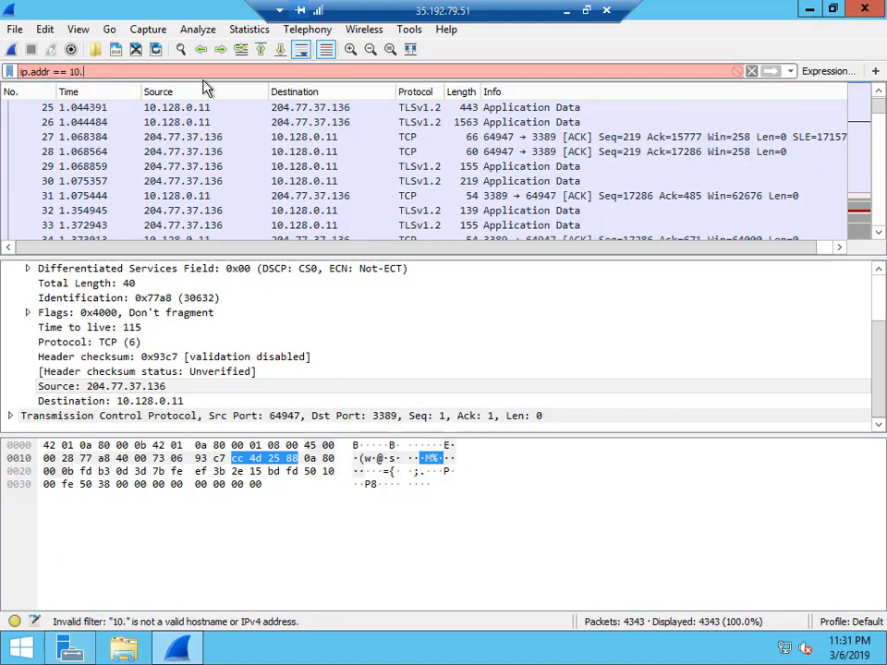
text(12)
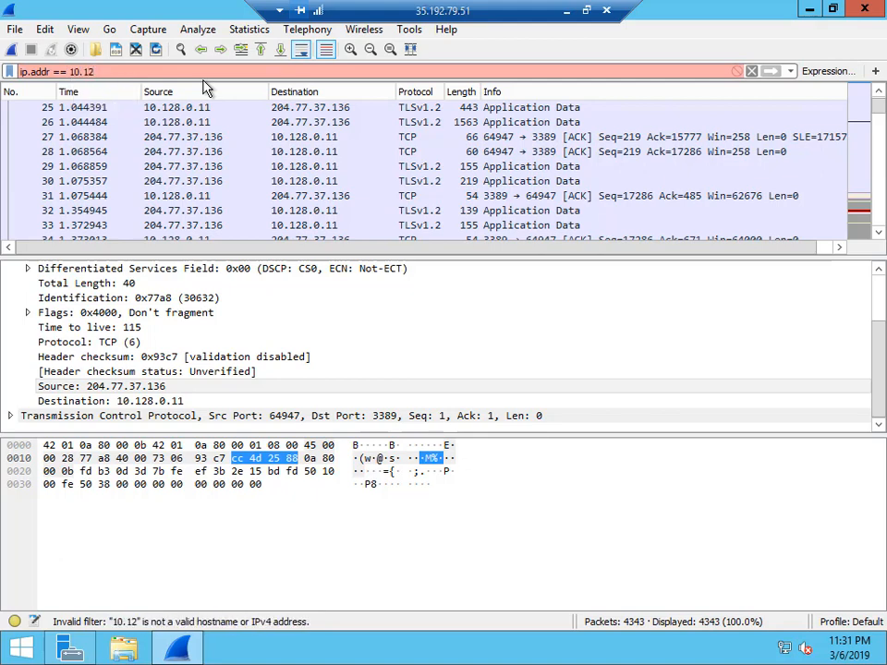
text(8)
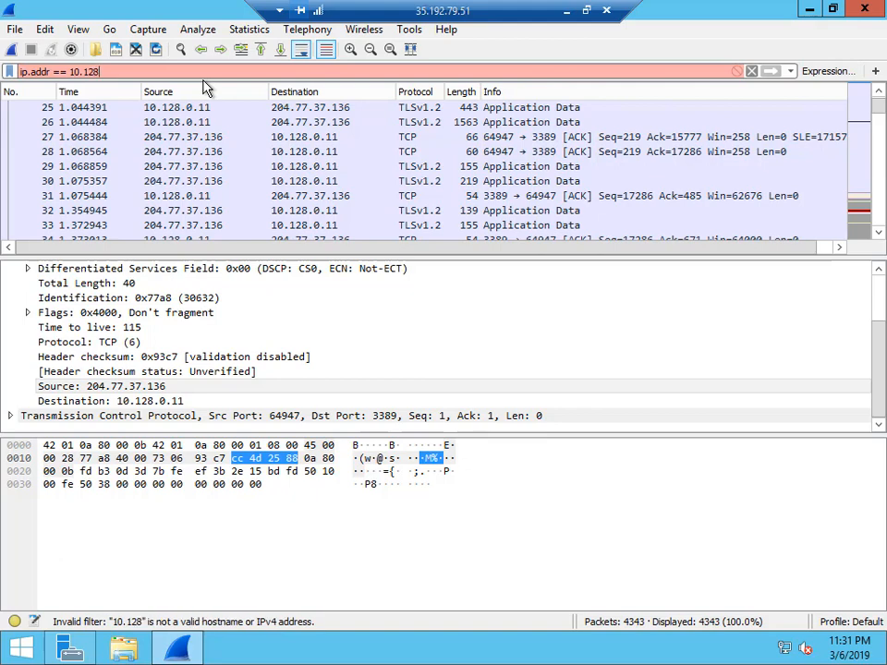
text(.0.14)
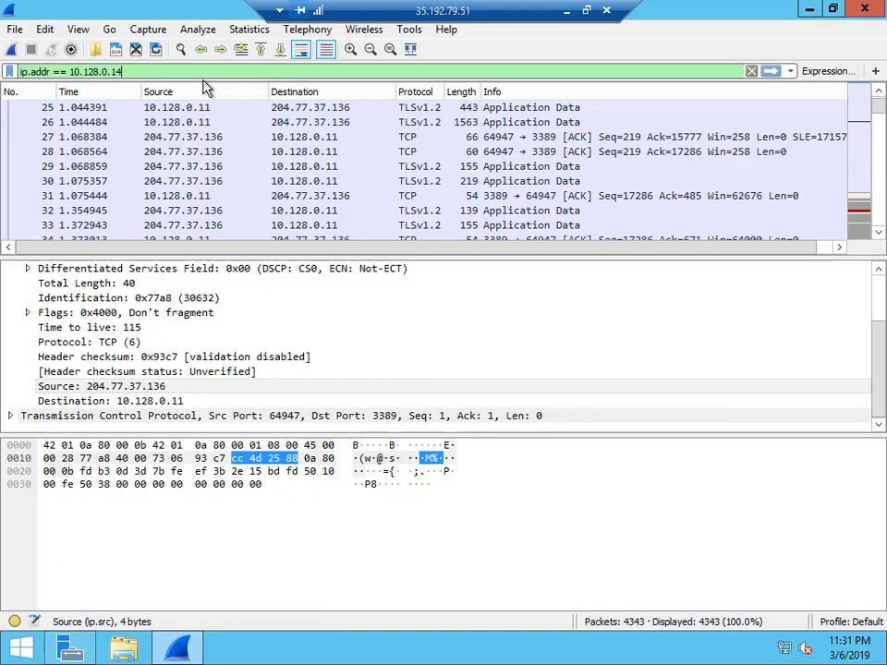
key(Return)
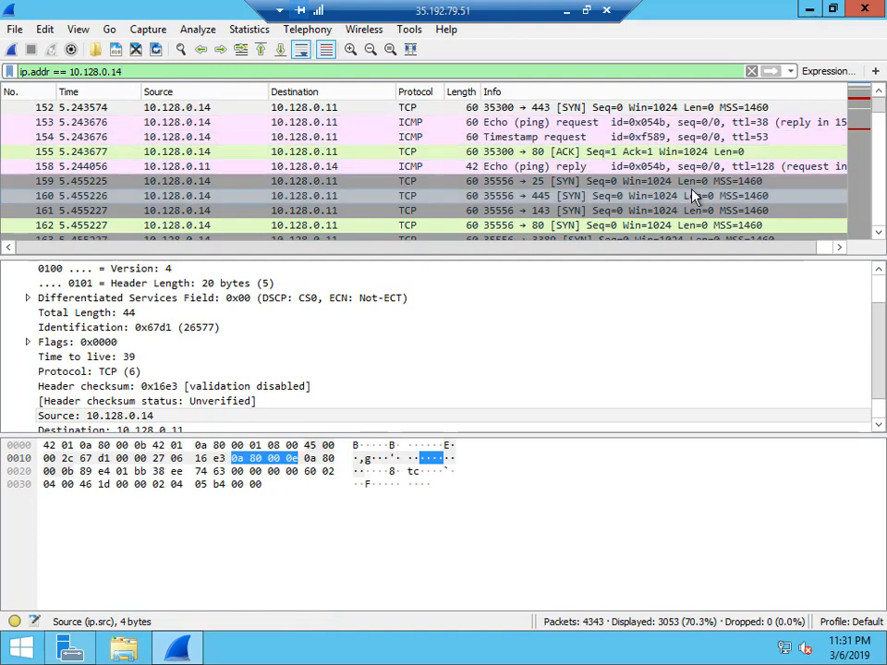
Step: Examine the SYN, ACK replies from 10.128.0.11 on ports 445, 3389 and 139 in packets 169 to 171
drag(880, 236, 880, 237)
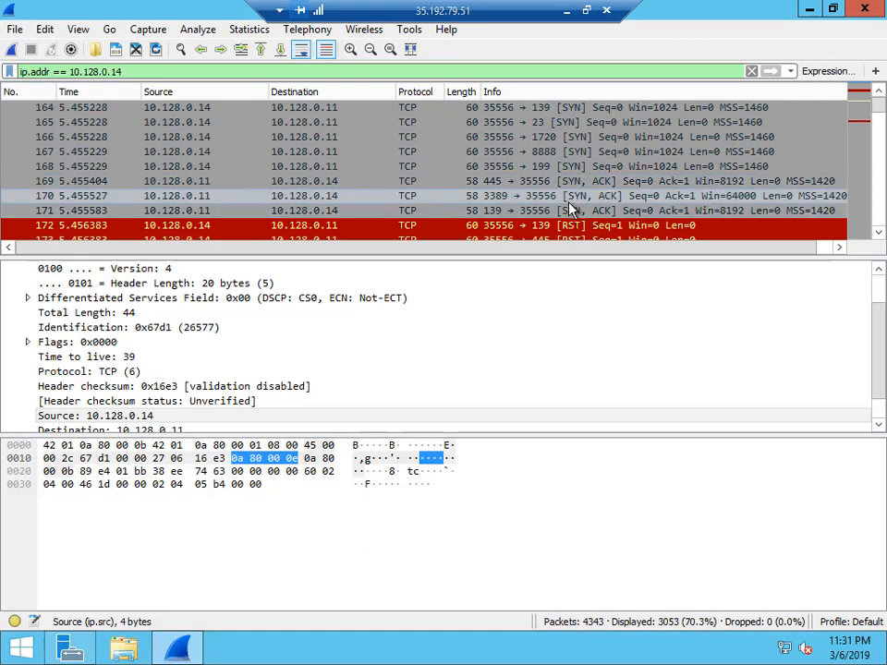
click(877, 236)
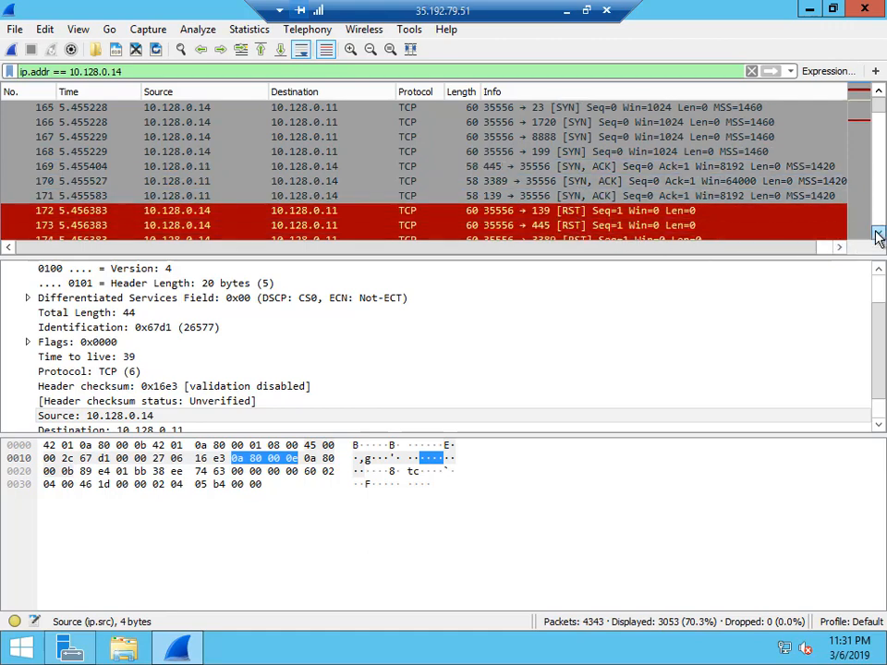
click(878, 237)
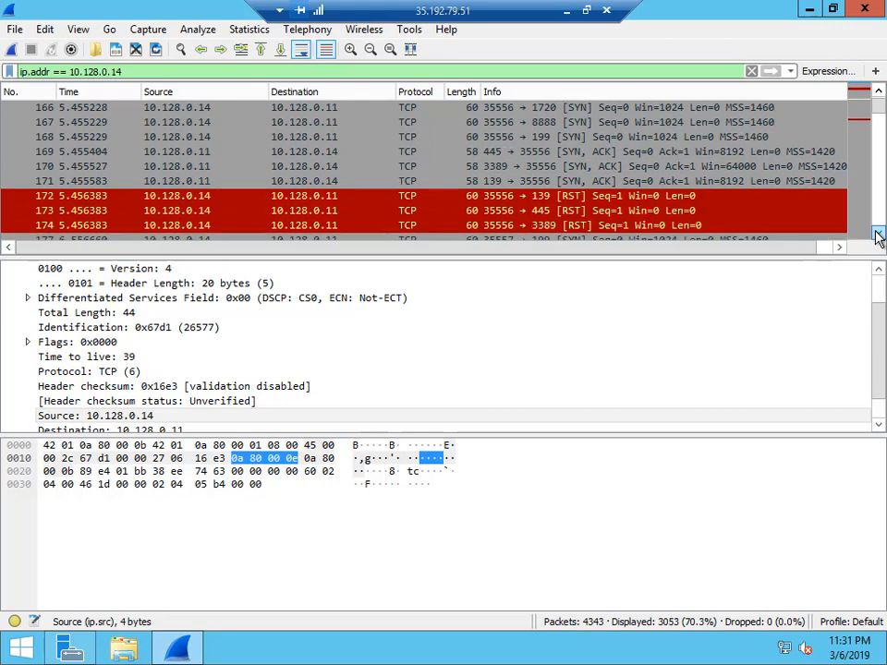
click(576, 155)
click(586, 168)
click(587, 181)
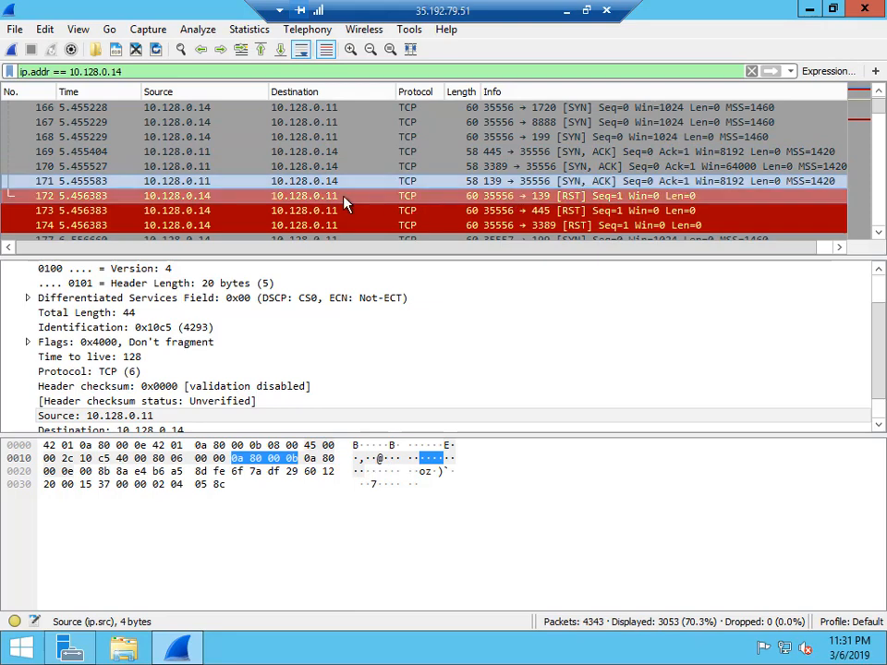
Step: Examine the RST packets 172 to 174 that 10.128.0.14 sends to ports 139, 445 and 3389
click(234, 197)
click(240, 211)
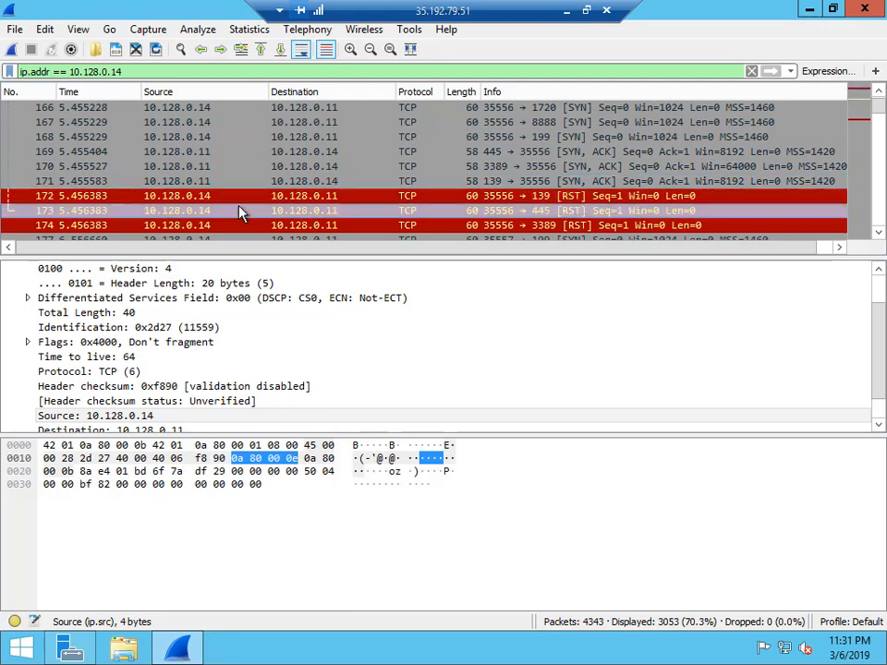
click(248, 224)
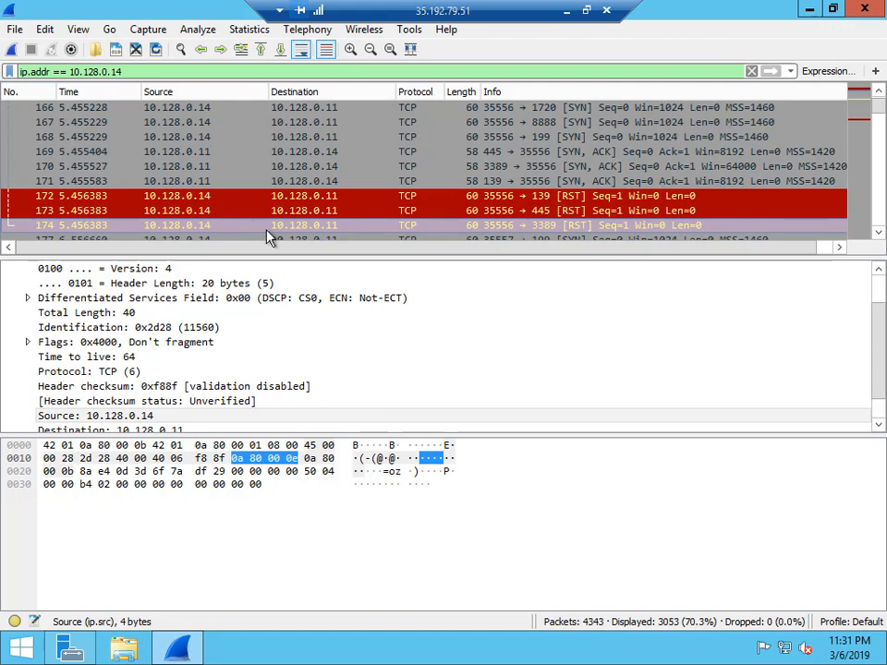
Step: Minimize the dc remote session and highlight the Discovery Options commands in nmapcheatsheet1.pdf in the browser
click(566, 11)
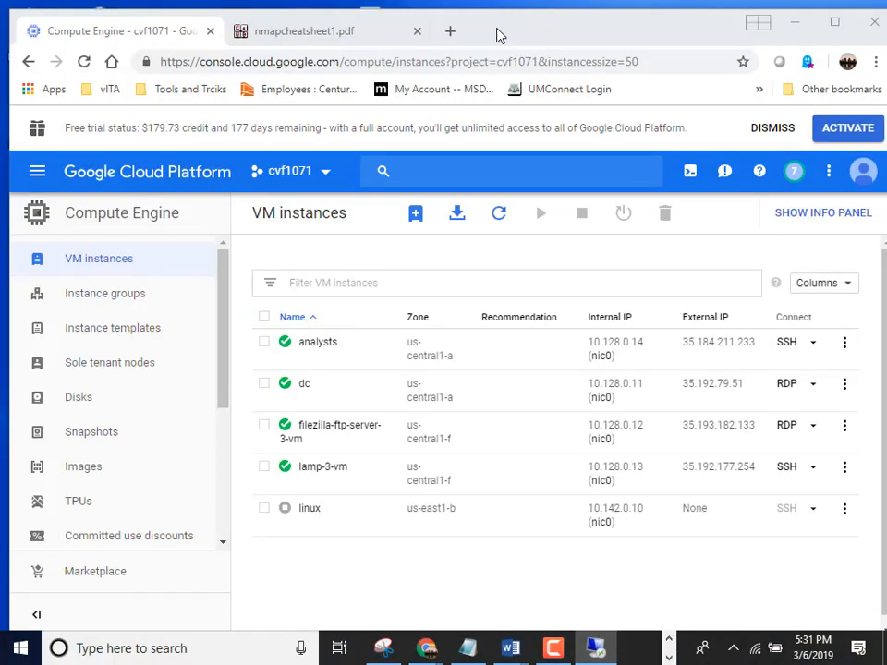
click(340, 35)
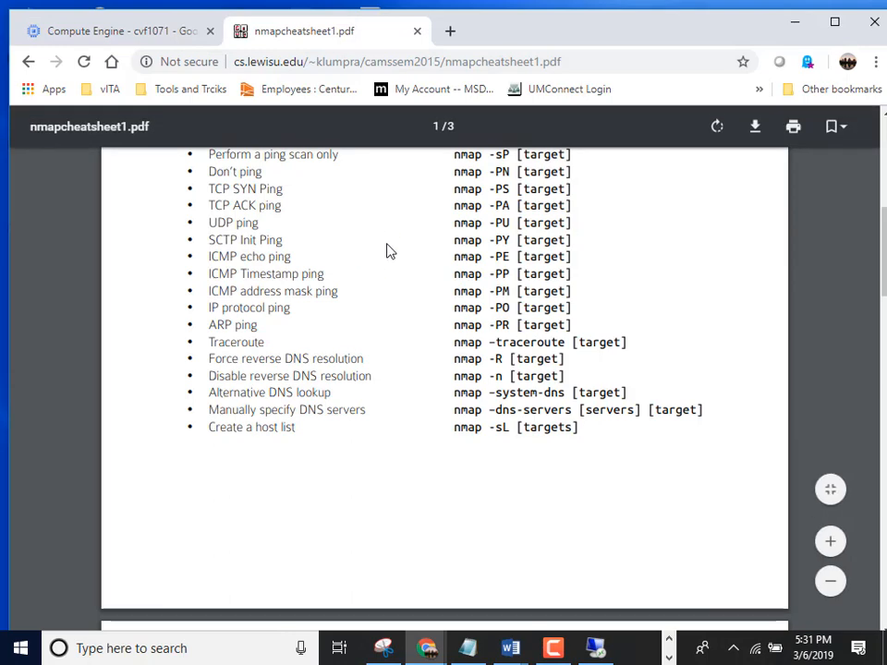
scroll(388, 251, up, 1)
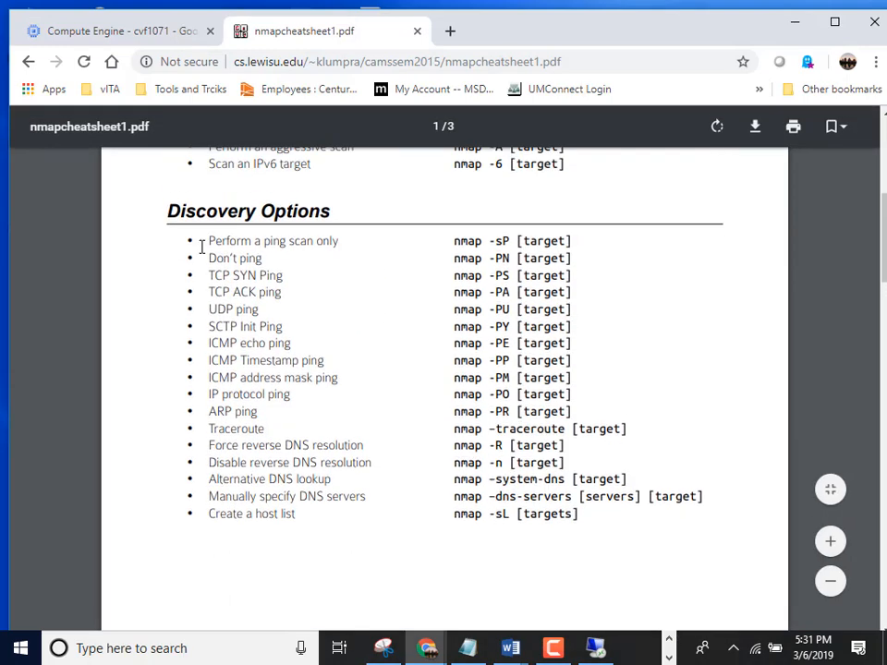
drag(200, 248, 603, 520)
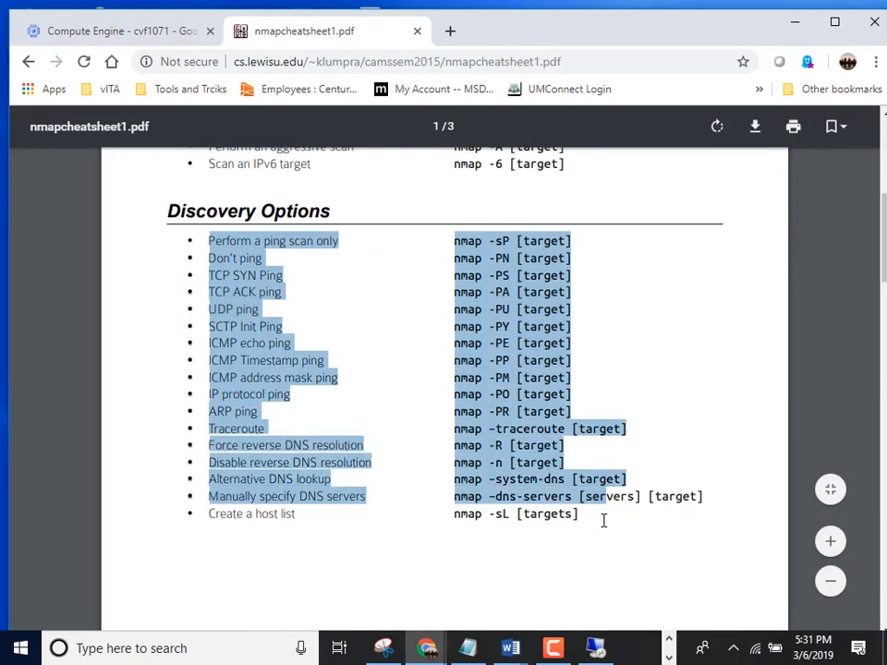